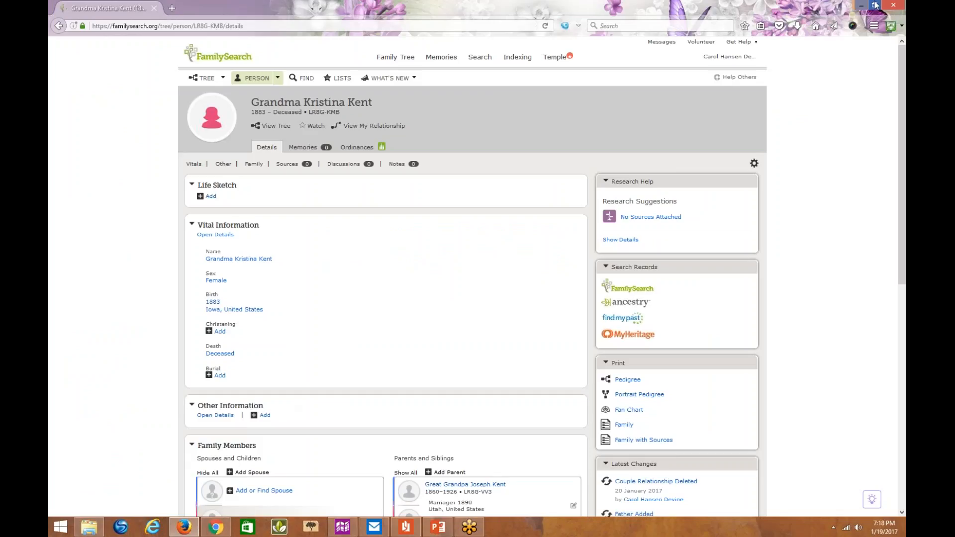
- Show all parent and sibling families in the Family Members section of the grandmother's person page
mouse_move(906, 96)
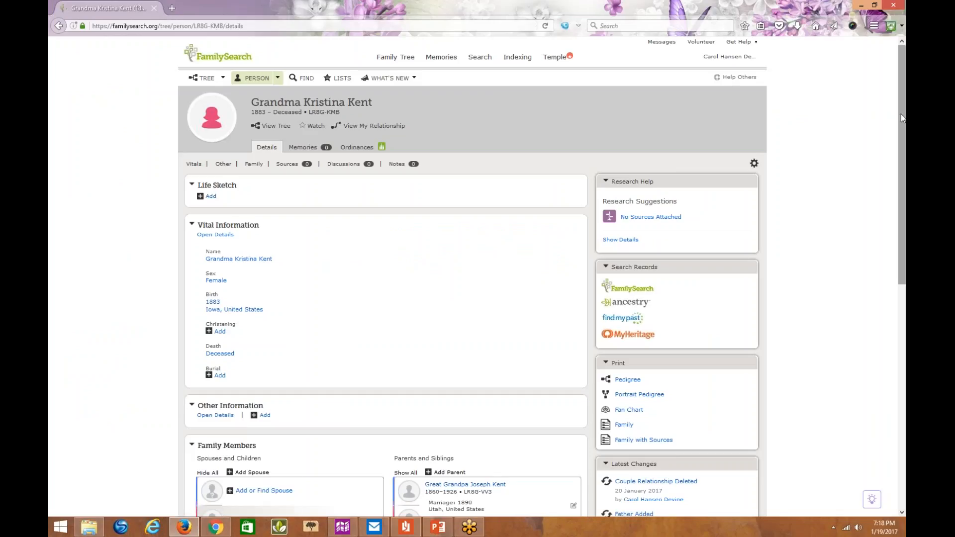
drag(900, 114, 905, 274)
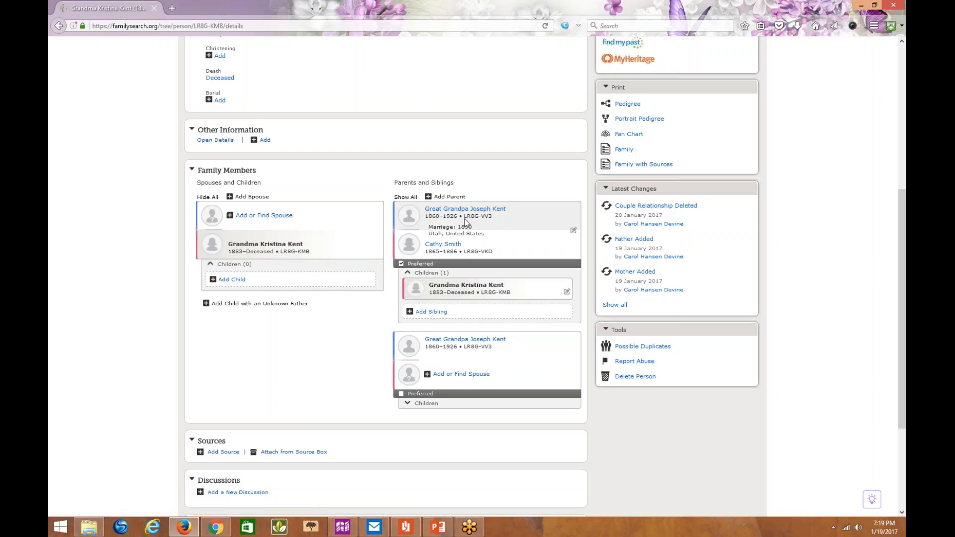
click(400, 264)
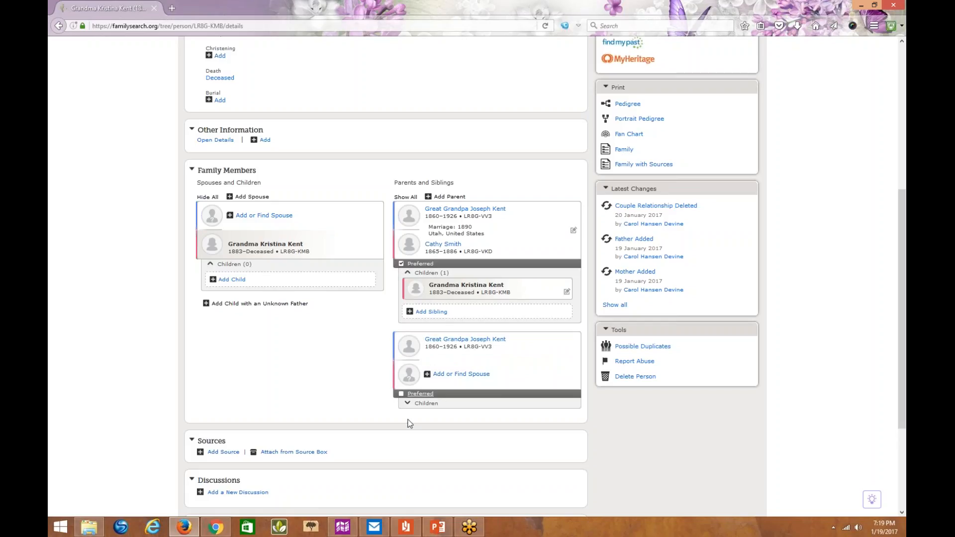
click(404, 197)
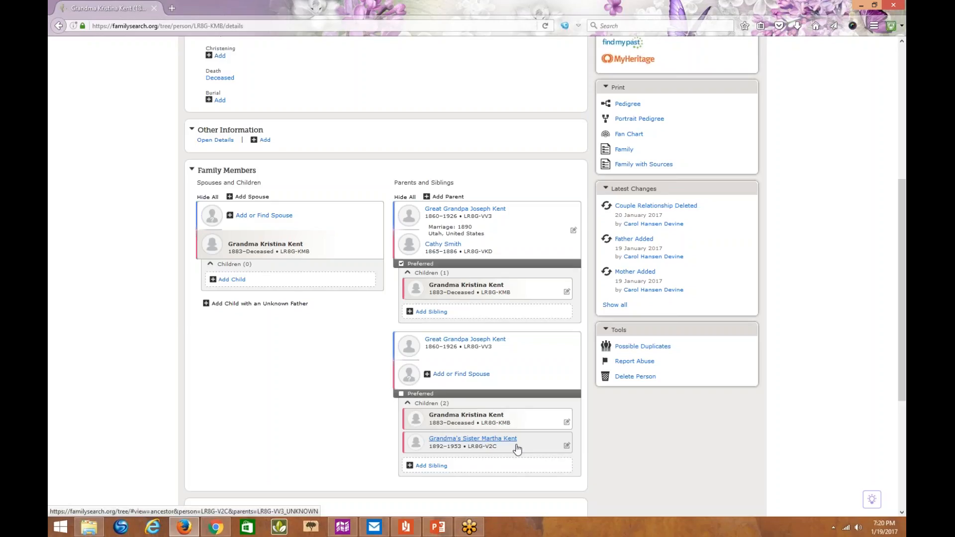
- Open the person page of grandma's sister and show all of her parent and sibling families
click(514, 445)
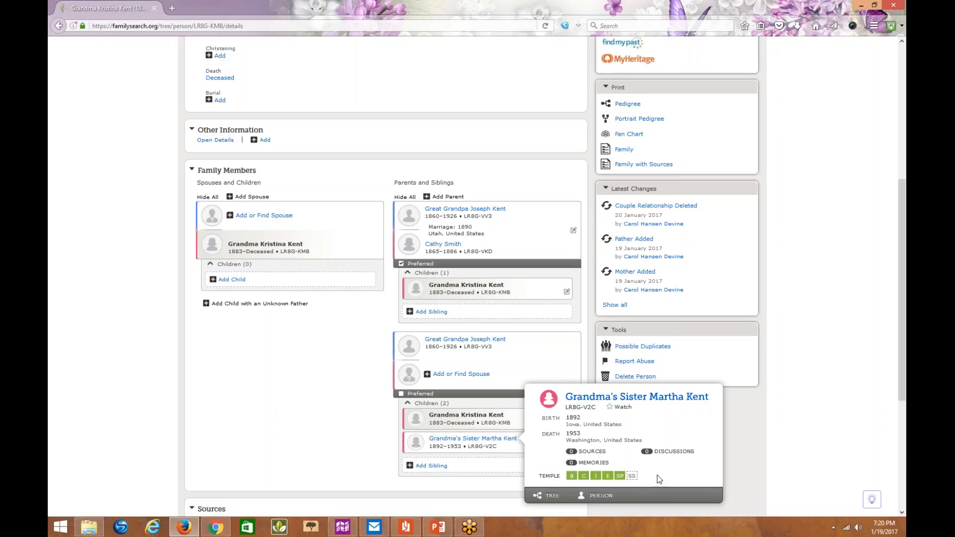
click(602, 496)
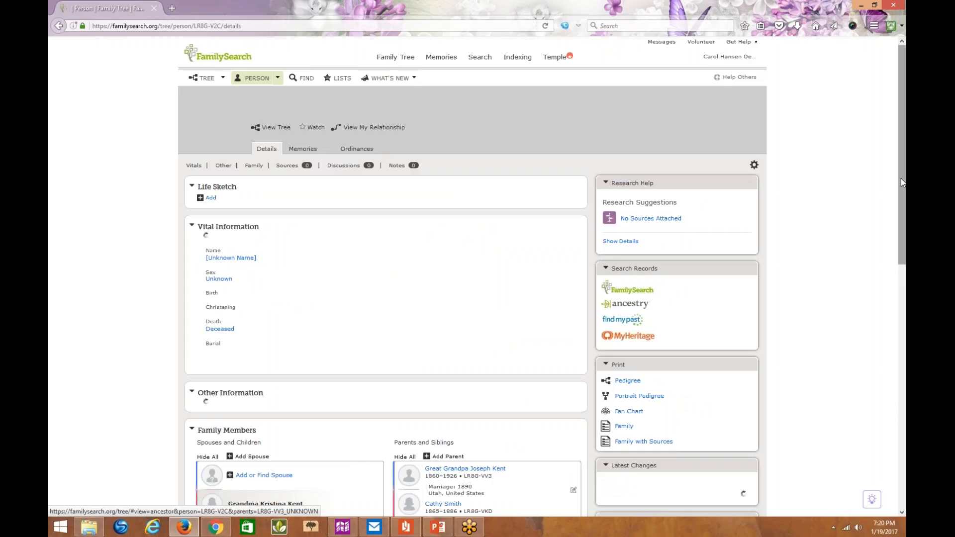
drag(901, 182, 901, 341)
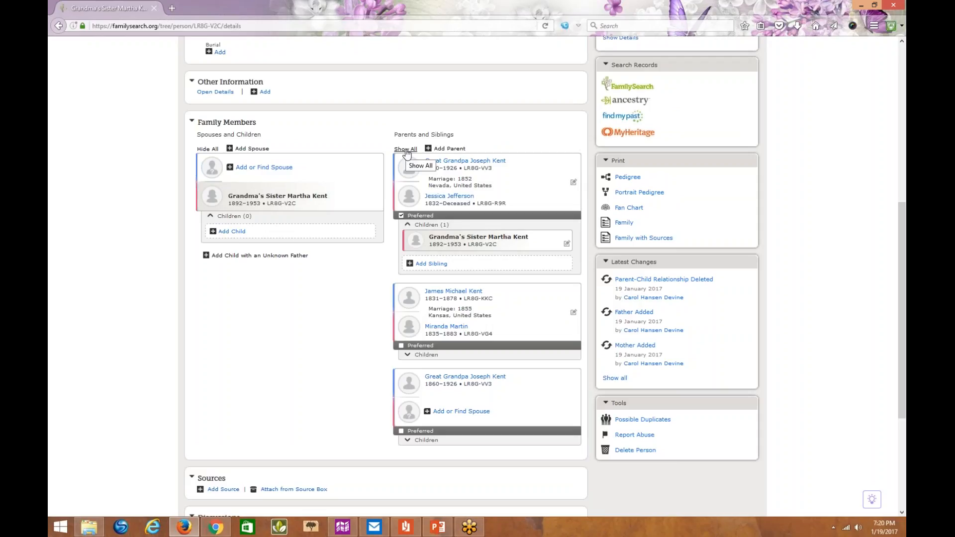
click(406, 150)
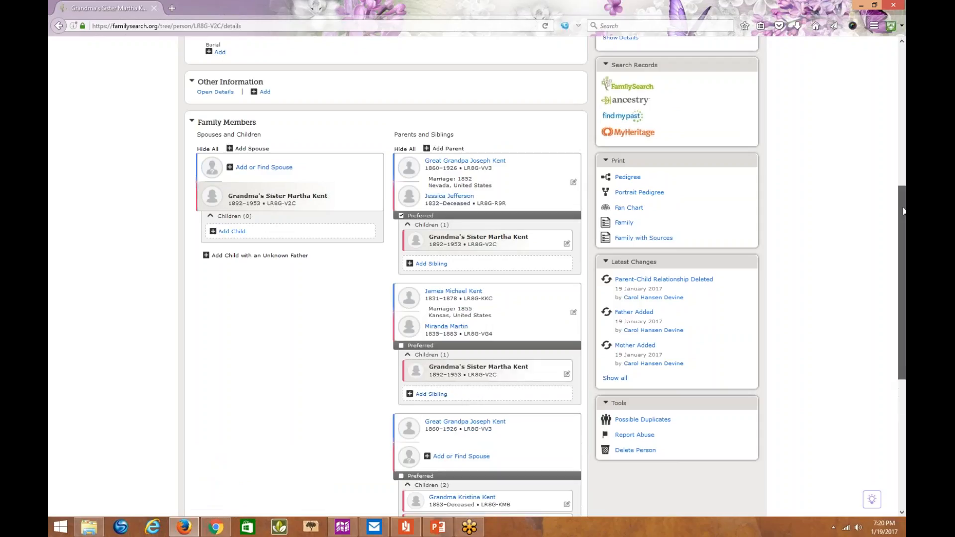
drag(905, 211, 905, 242)
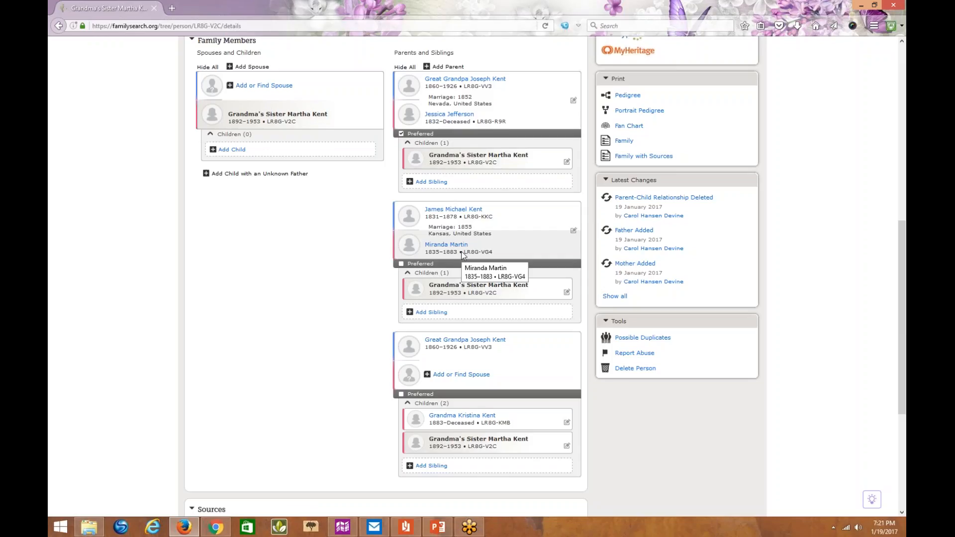
click(450, 286)
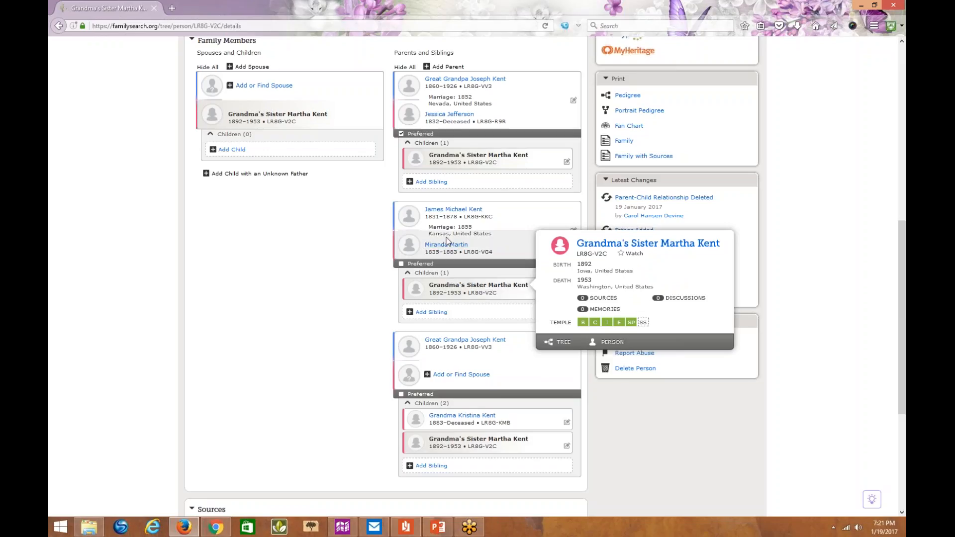
click(557, 211)
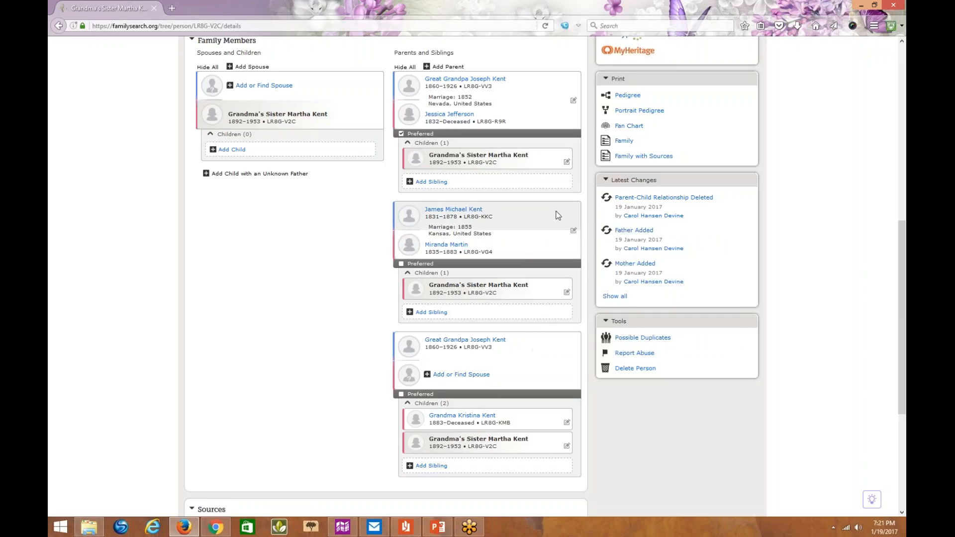
- Choose to remove the couple married in 1855 in Kansas as the sister's parents, marking the relationships, sources and notes as reviewed
mouse_move(497, 231)
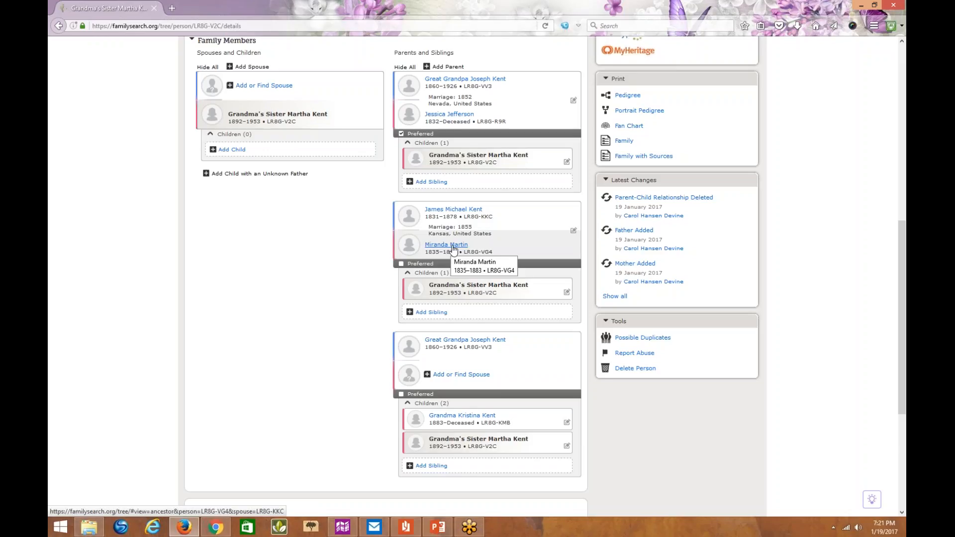
click(566, 293)
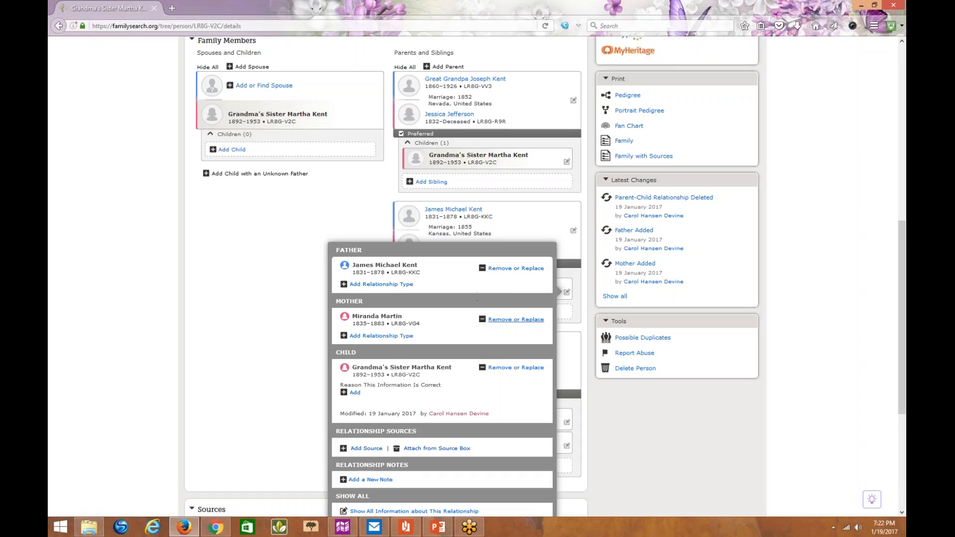
click(505, 369)
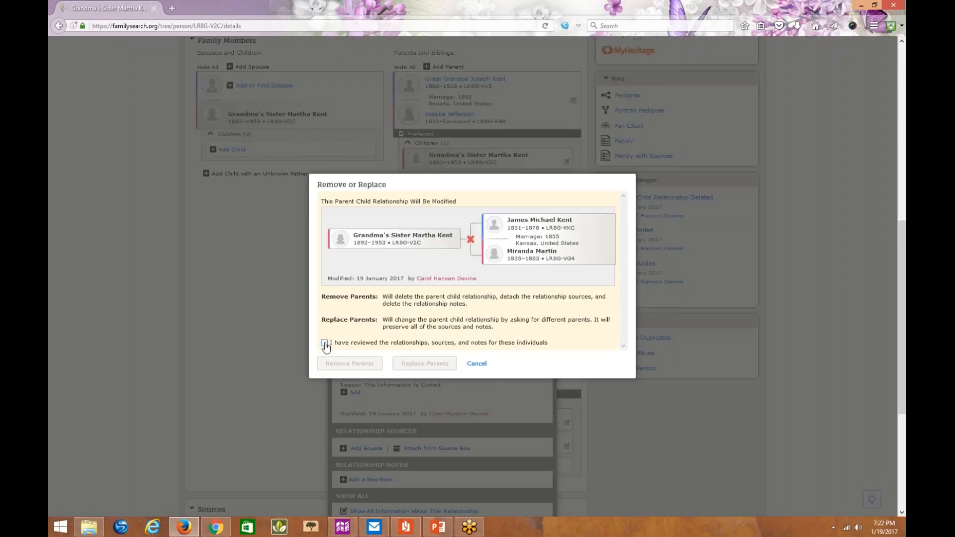
click(324, 343)
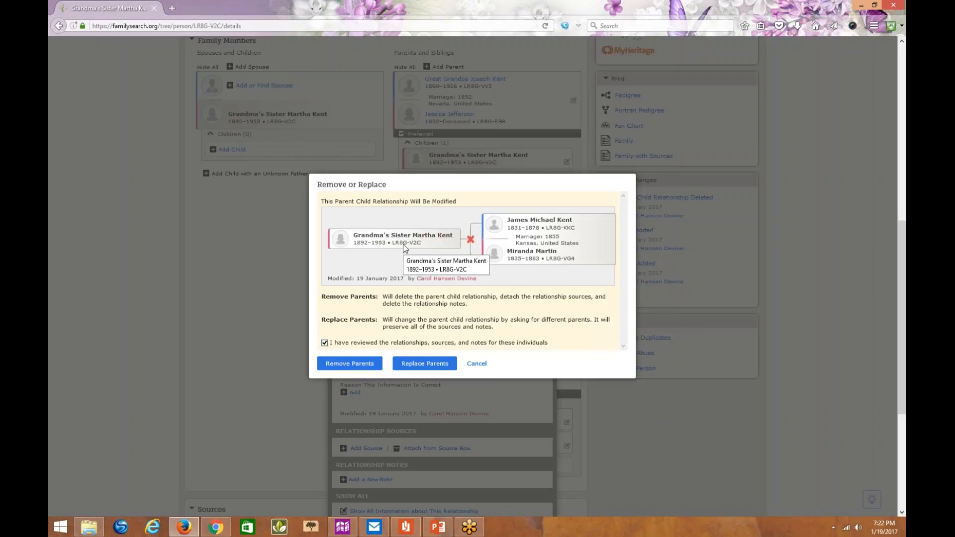
click(369, 367)
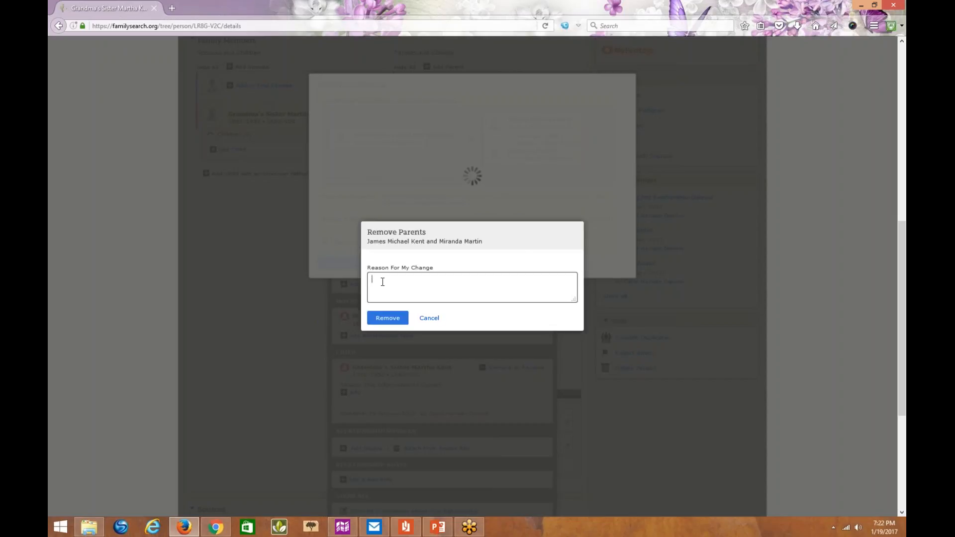
- Enter the removal reason "This is my great aunt. I know these are not her parents from my grandmother's family bible." and remove the parents
text(This is my g)
text(reat anut)
key(BackSpace)
key(BackSpace)
key(BackSpace)
text(un)
key(BackSpace)
text(nt. I know therea)
key(BackSpace)
key(BackSpace)
key(BackSpace)
text(se are not her parnets from)
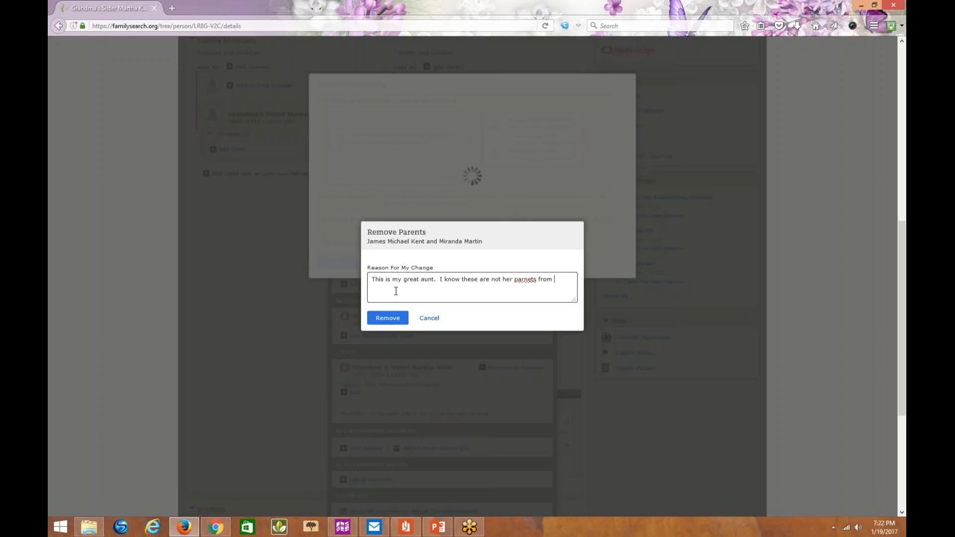
click(528, 280)
key(BackSpace)
key(BackSpace)
text(ren)
key(Delete)
click(560, 278)
text(my grandmother's family bible.)
click(398, 321)
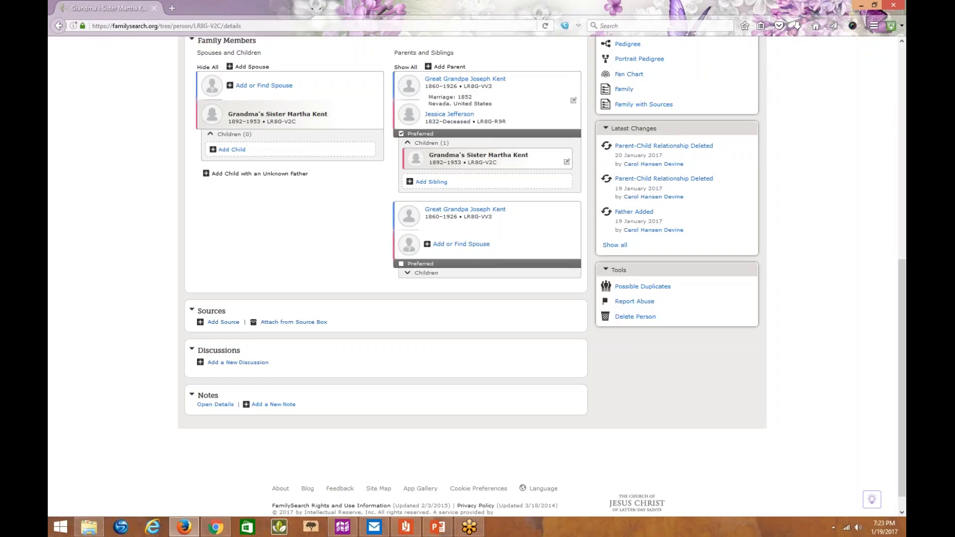
- Show all of the sister's remaining parent families, and from there open the grandmother's person page at Family Members
click(406, 68)
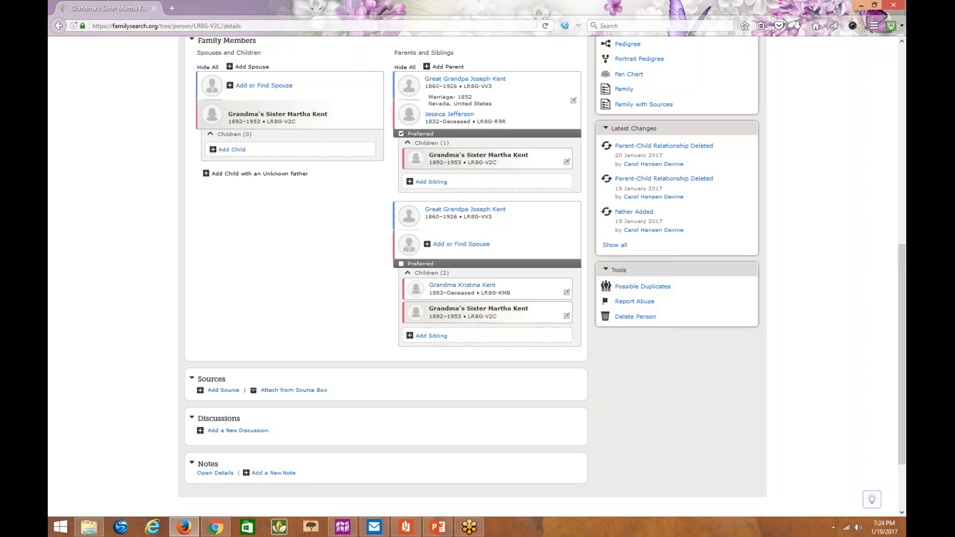
click(469, 288)
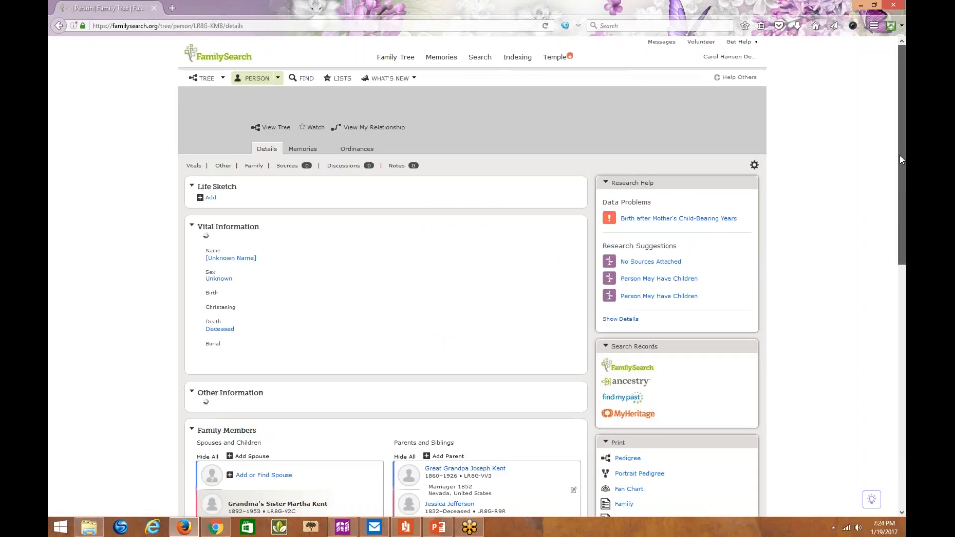
scroll(900, 155, down, 1)
drag(905, 193, 903, 315)
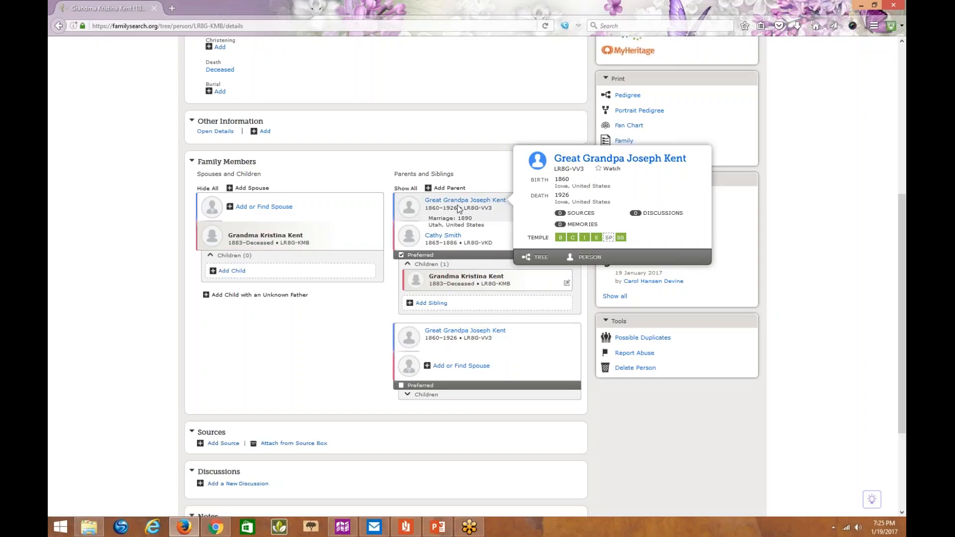
- Open the great-grandfather's person page and show the children of all his spouse families
click(597, 258)
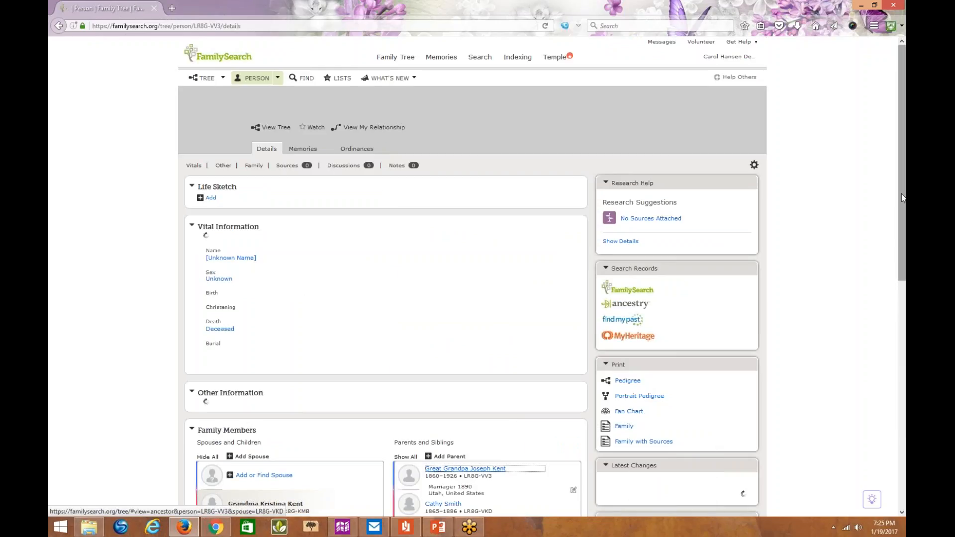
drag(904, 198, 890, 366)
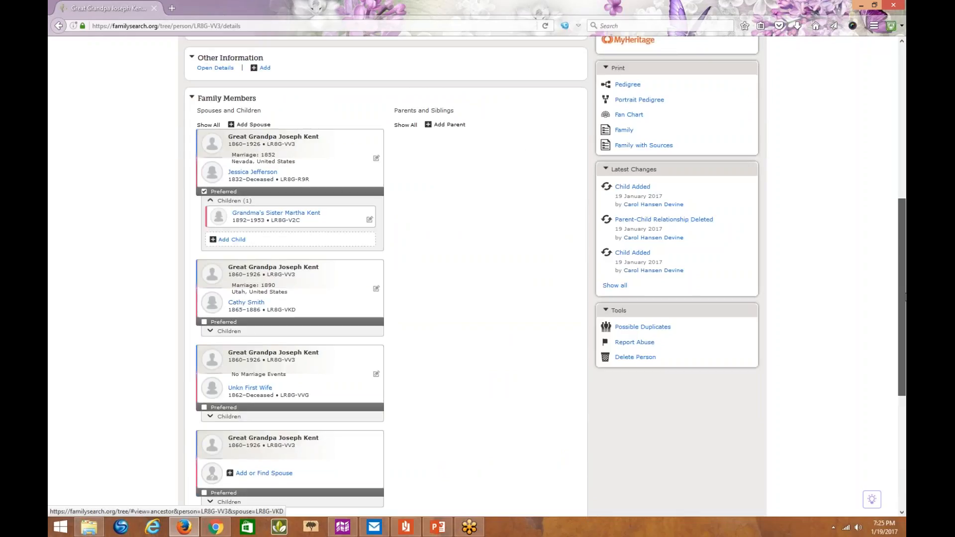
scroll(905, 299, down, 2)
scroll(906, 305, down, 1)
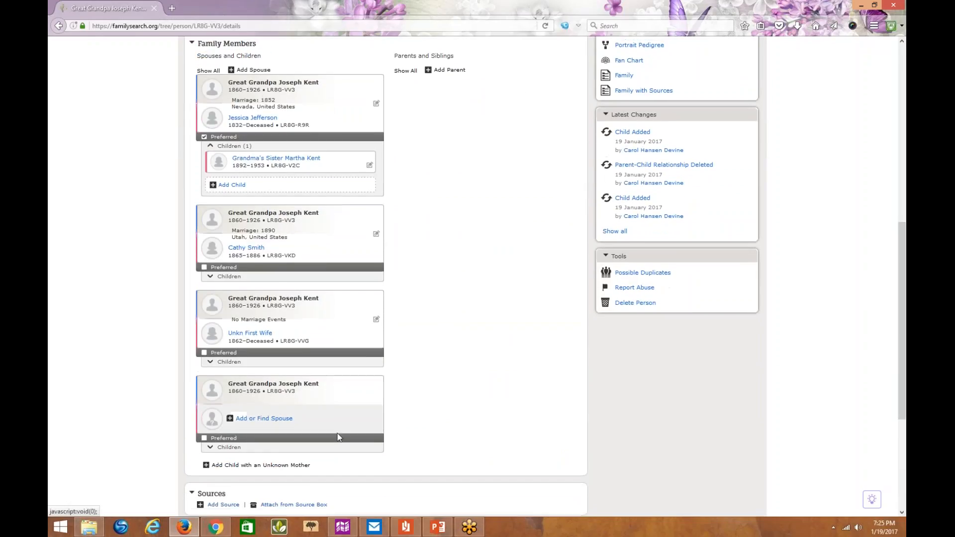
click(208, 71)
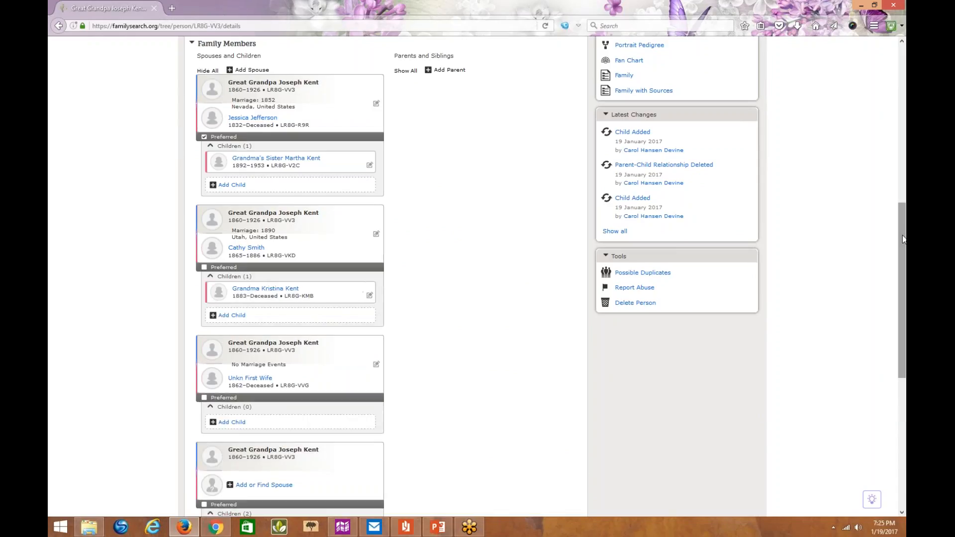
scroll(904, 239, down, 2)
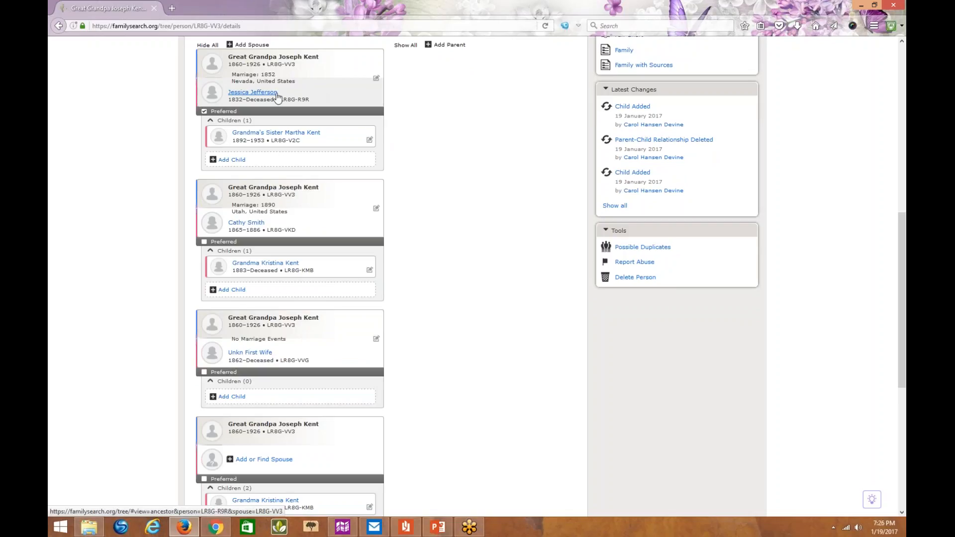
- Check the summary card of the wife married in 1852 in Nevada and review the other spouse families
click(261, 96)
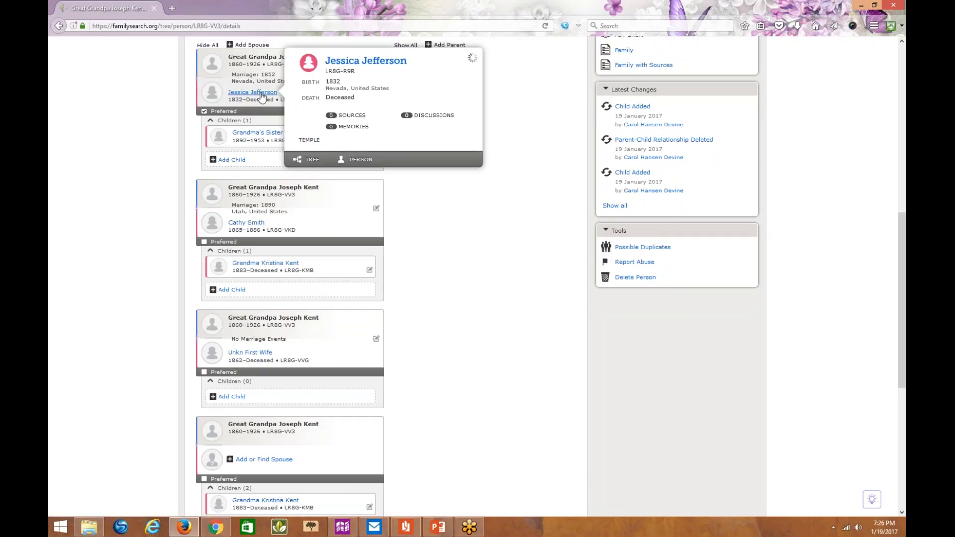
click(502, 87)
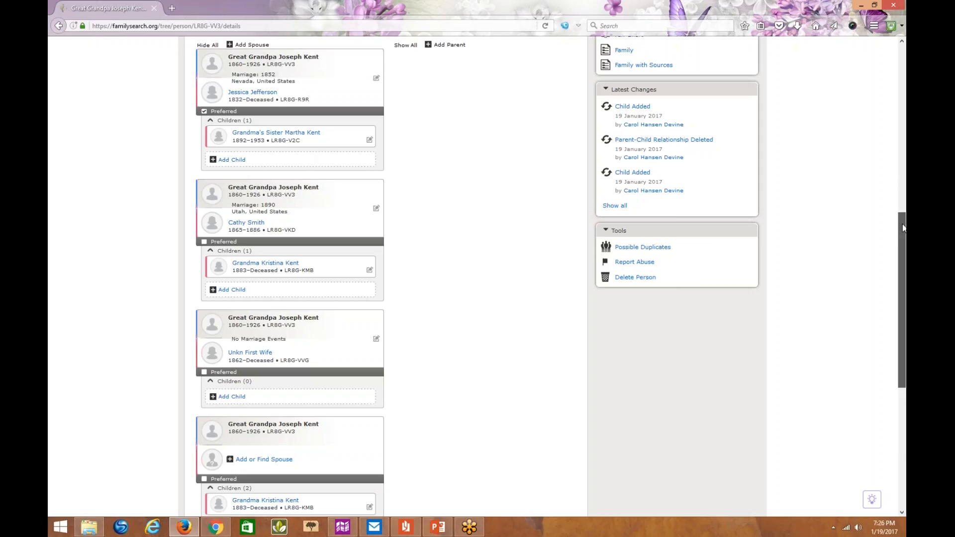
drag(903, 228, 905, 255)
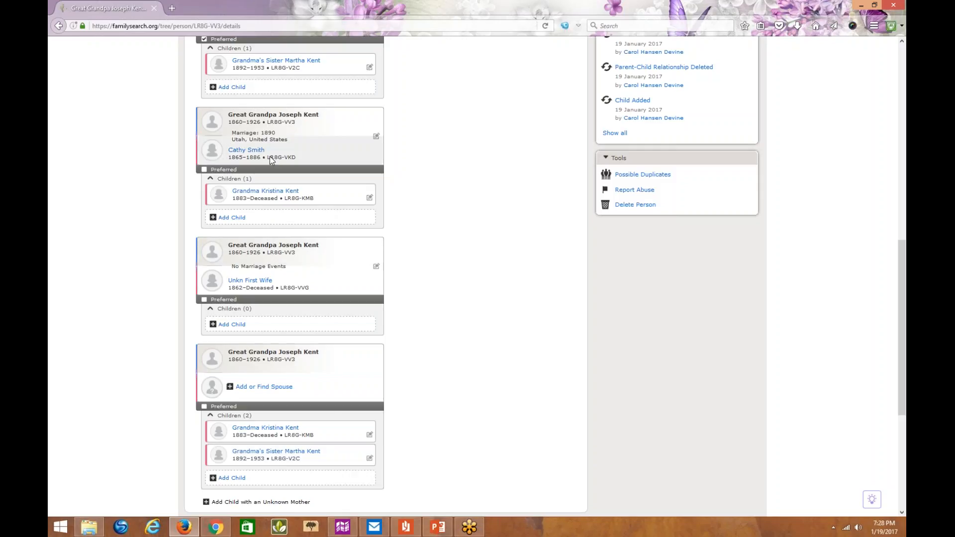
- Copy the ID number of grandma's sister from the great-grandfather's family without a spouse
drag(297, 458, 298, 459)
right_click(300, 462)
click(322, 467)
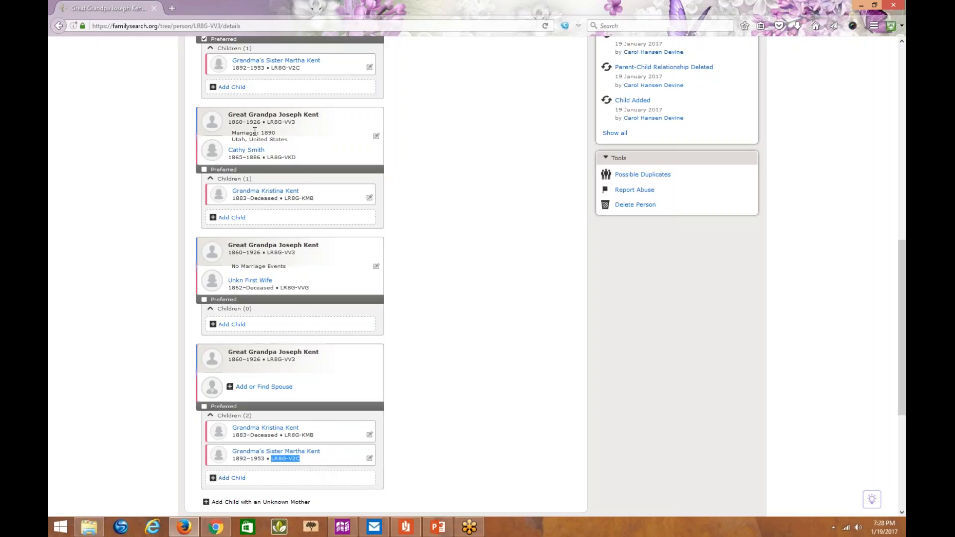
- Add grandma's sister as a child of the couple married in 1890 in Utah, finding her by the copied ID number
click(236, 222)
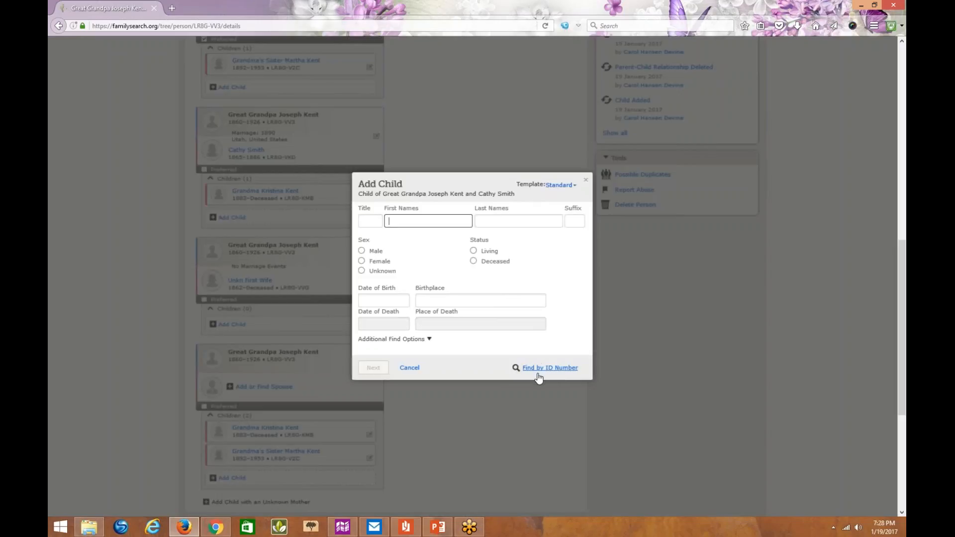
click(538, 373)
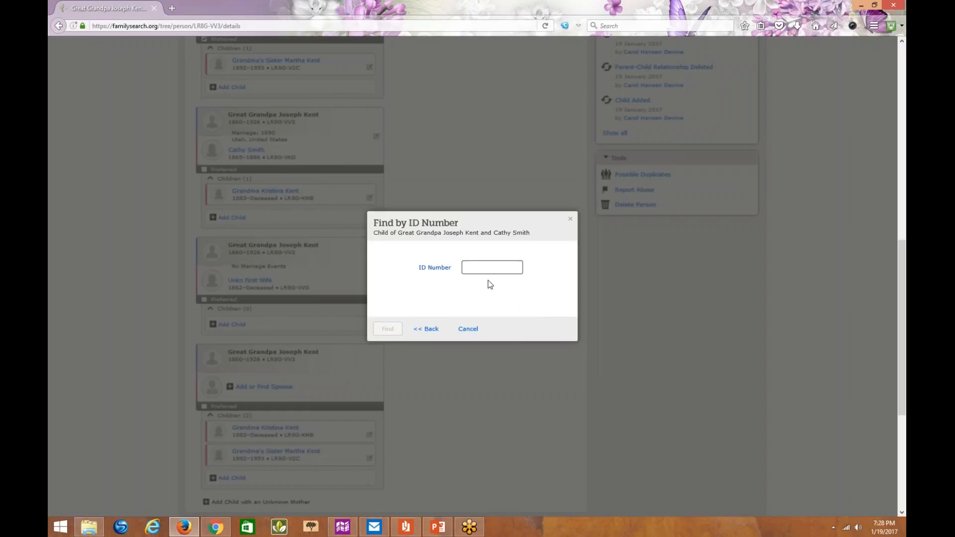
right_click(469, 267)
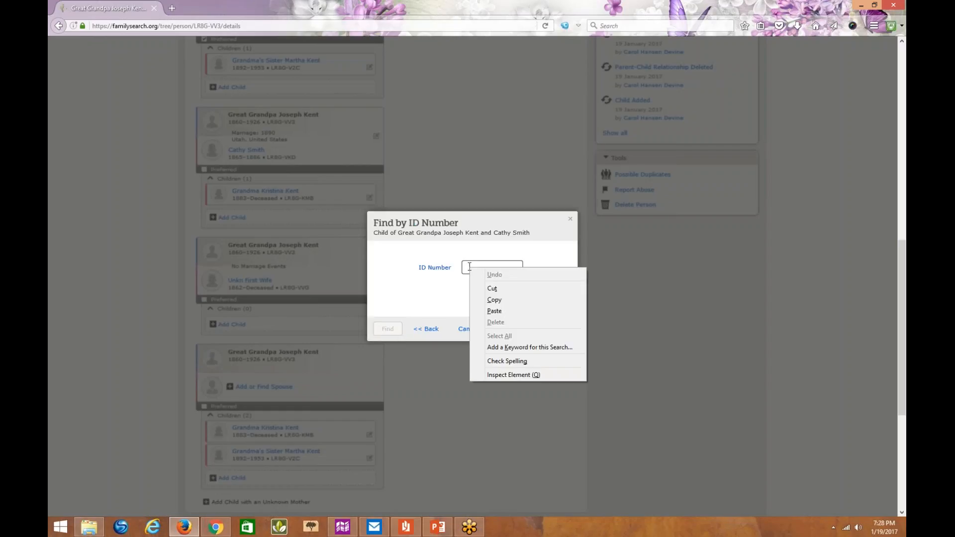
click(492, 310)
click(388, 329)
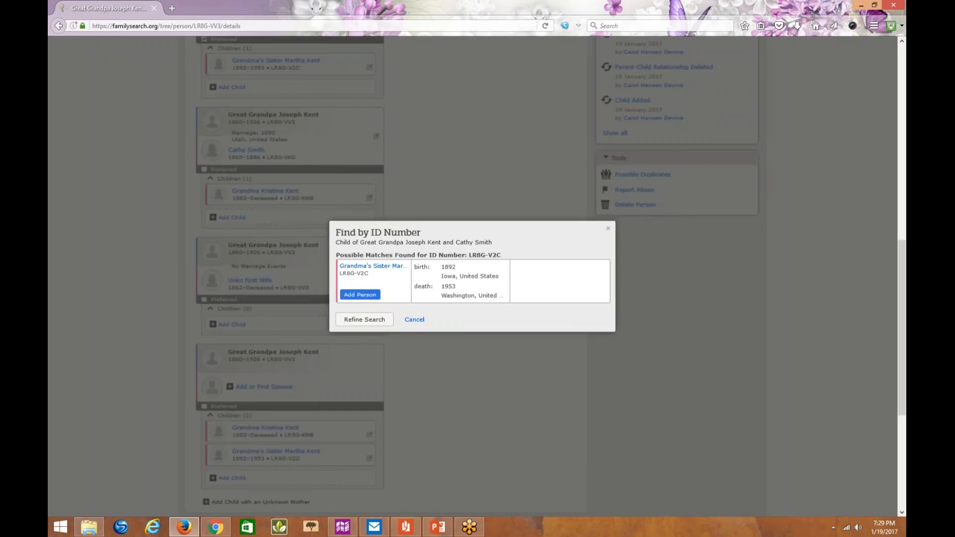
click(366, 297)
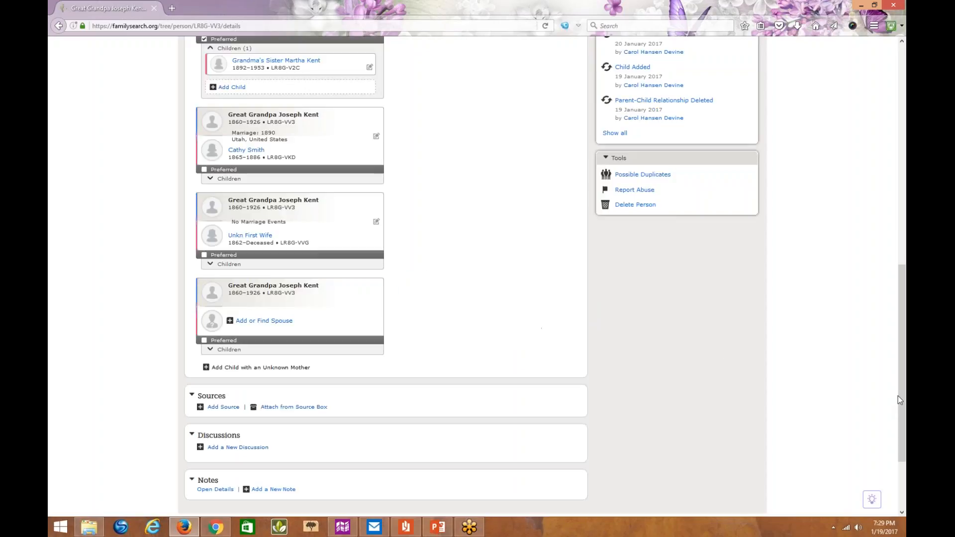
- Remove grandma's sister from the great-grandfather's family without a spouse, giving the reason "fictitious parents (no mother)"
drag(900, 389, 900, 329)
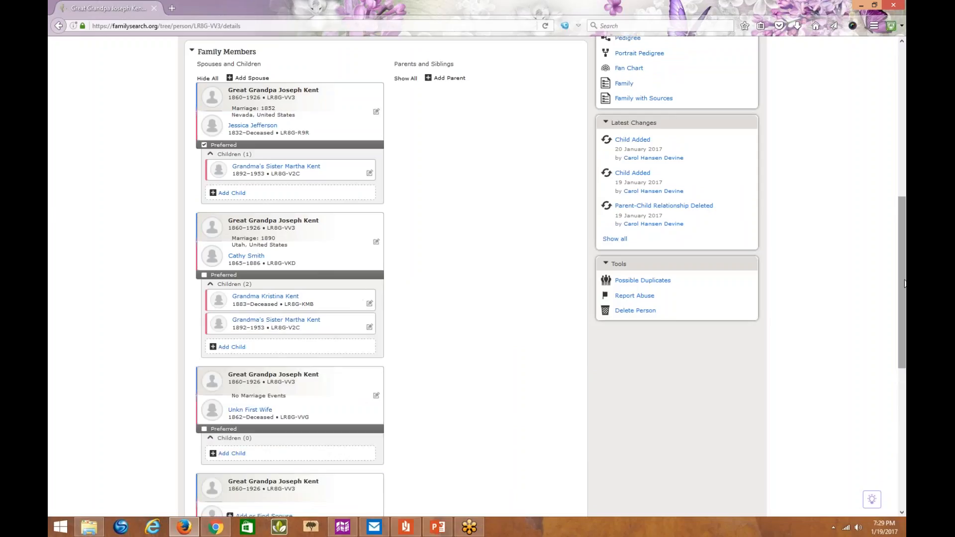
drag(905, 283, 905, 324)
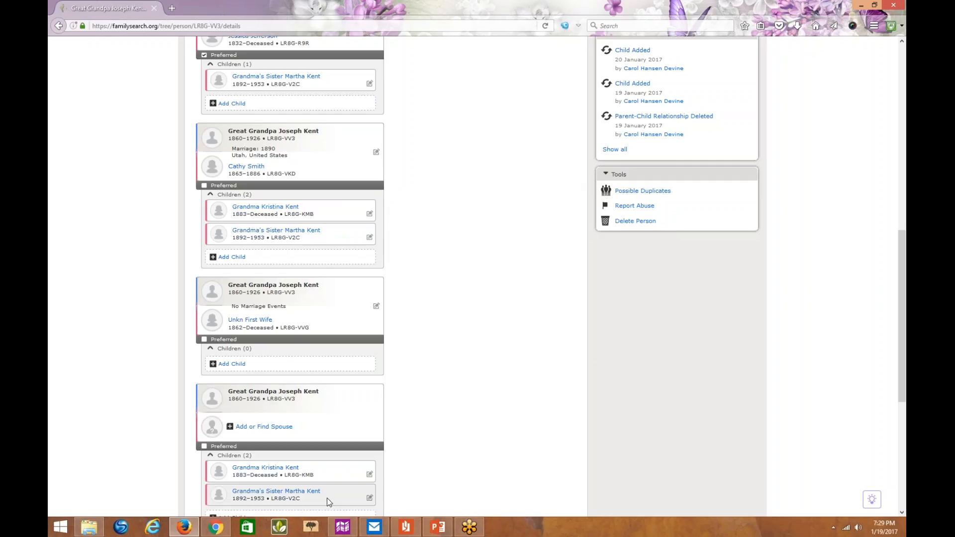
click(369, 498)
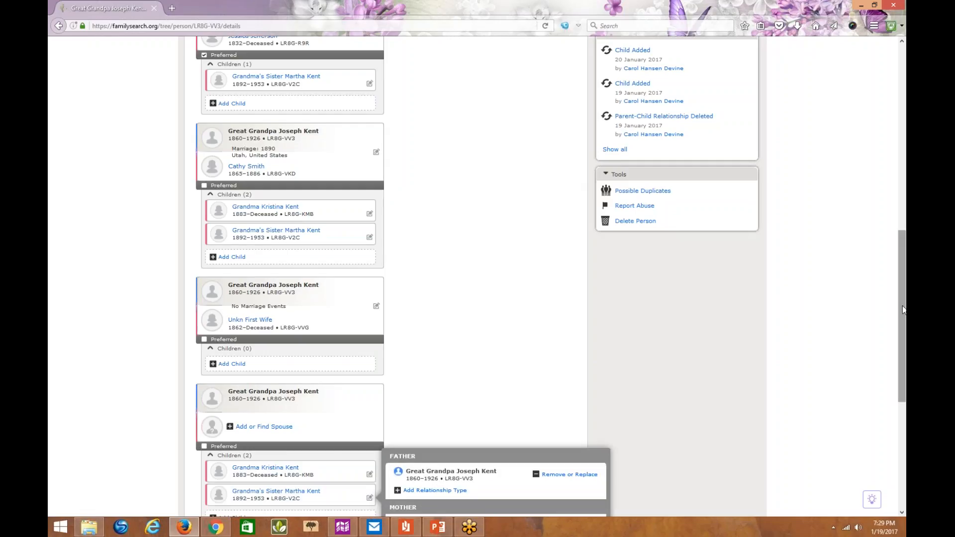
drag(904, 310, 905, 424)
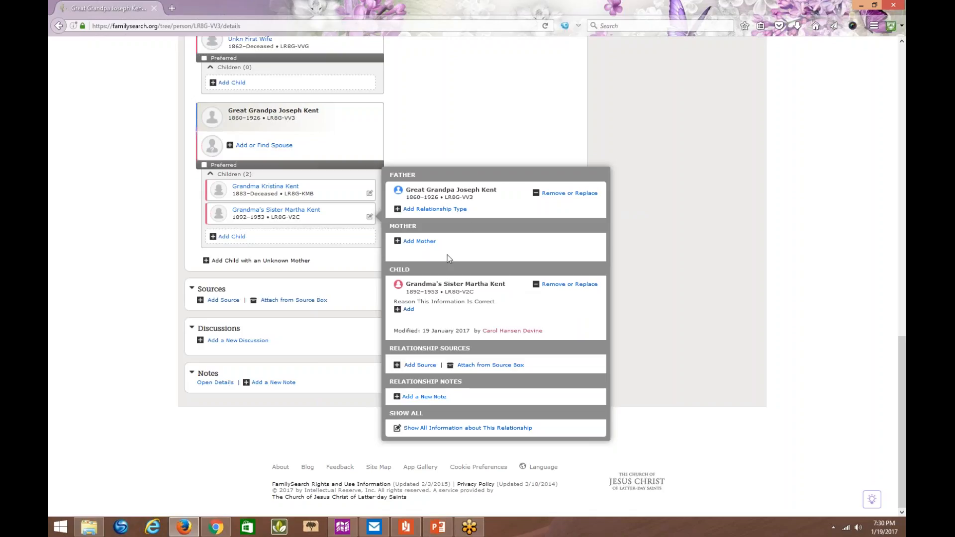
click(558, 286)
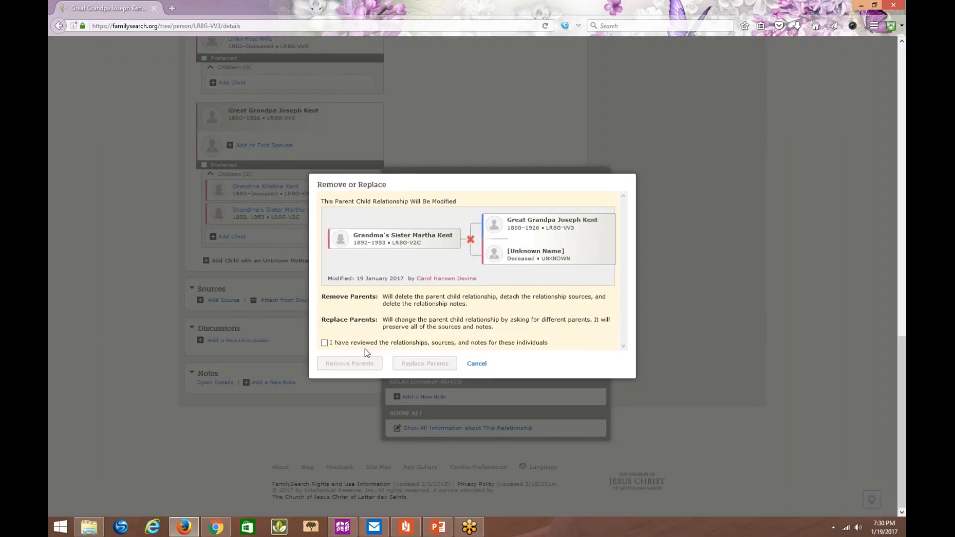
click(324, 342)
click(350, 364)
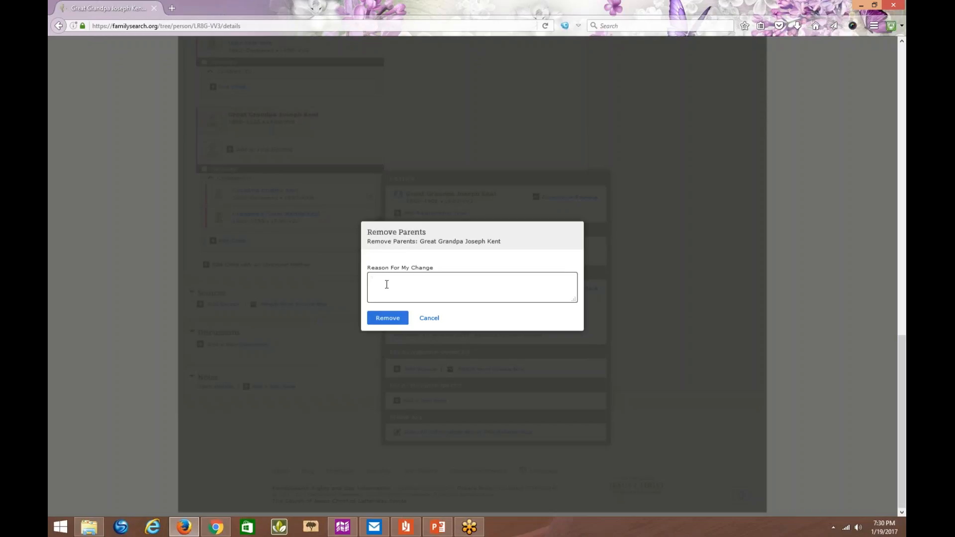
text(fictitious parents (no mother))
click(389, 321)
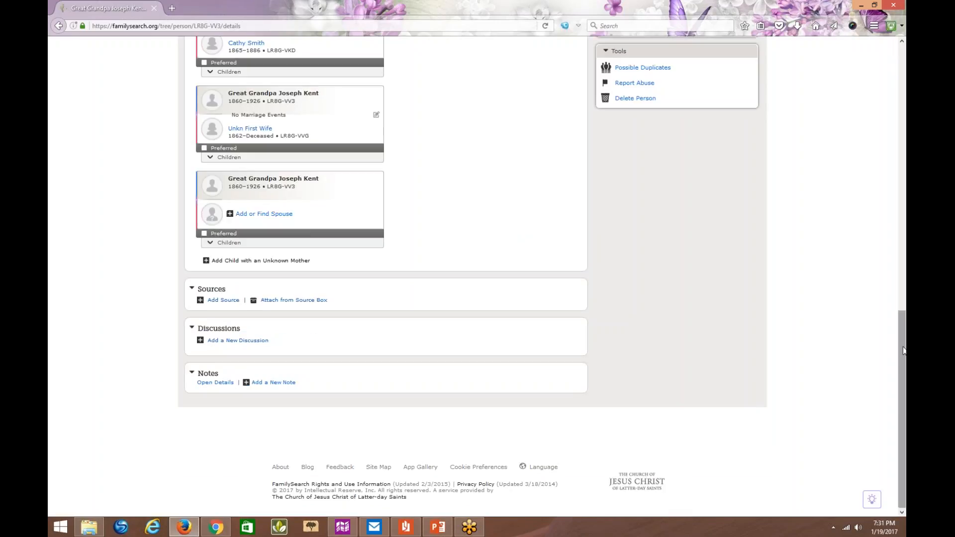
- Show the children of all the great-grandfather's spouse families again to check the remaining relationships
drag(904, 350, 904, 254)
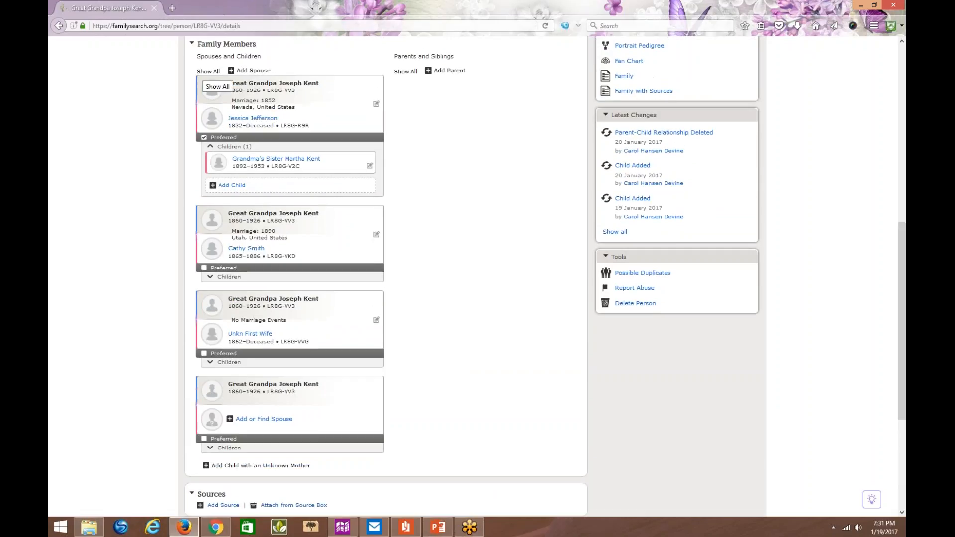
click(208, 71)
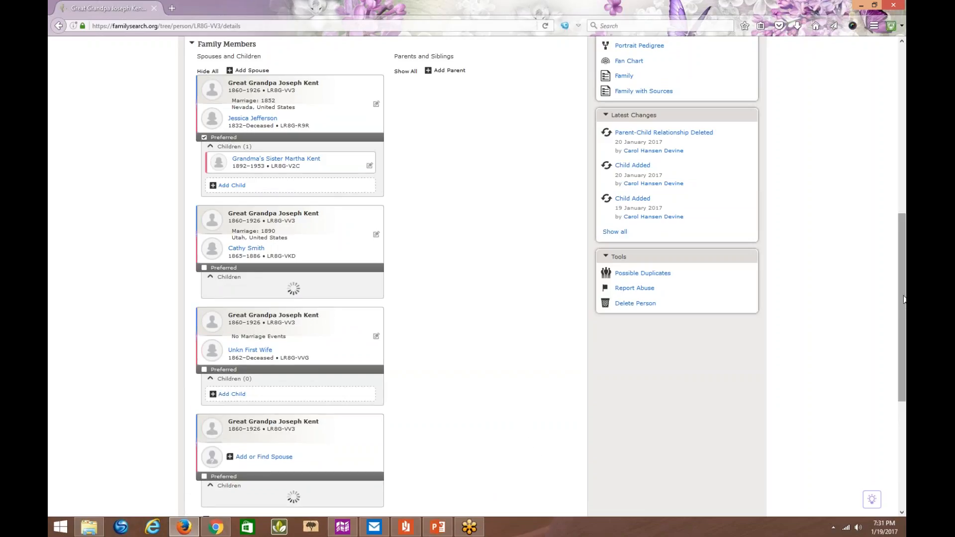
drag(905, 299, 906, 306)
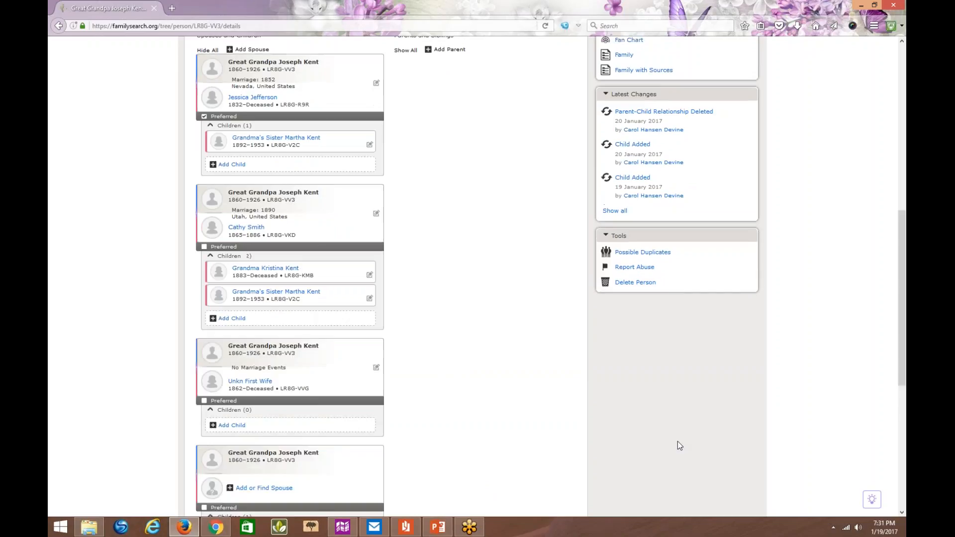
- Remove grandma as a child of the great-grandfather's family without a spouse, with the reason "fictitious parents (no mother)"
scroll(604, 474, down, 2)
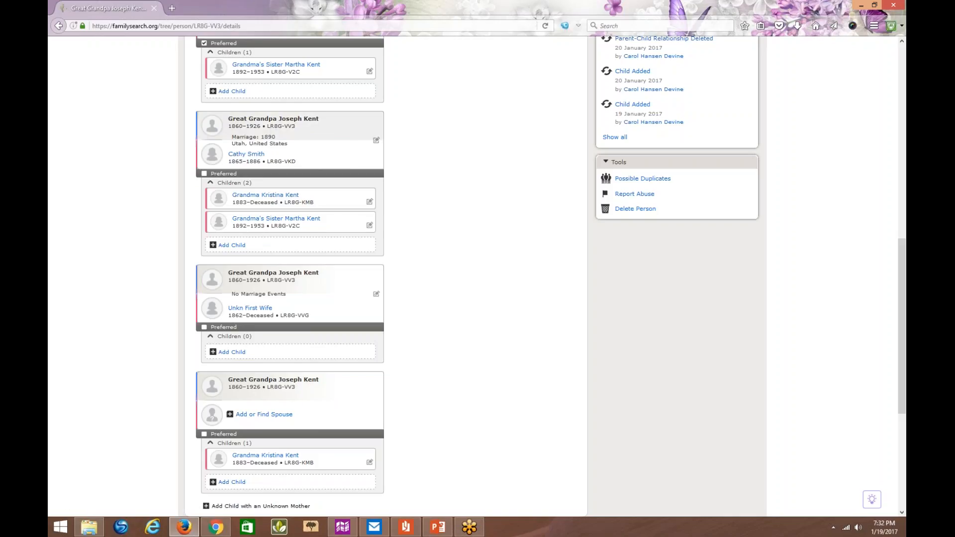
click(370, 462)
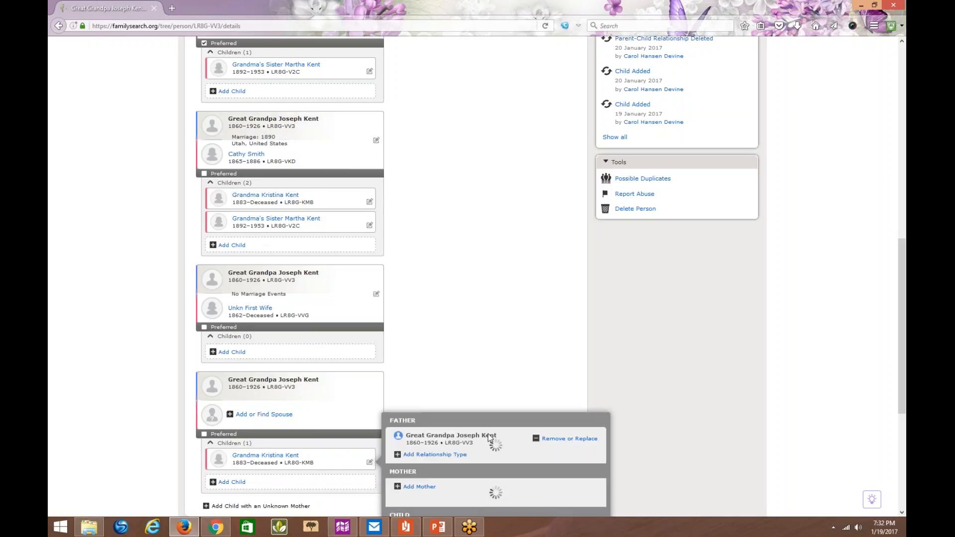
drag(904, 317, 905, 430)
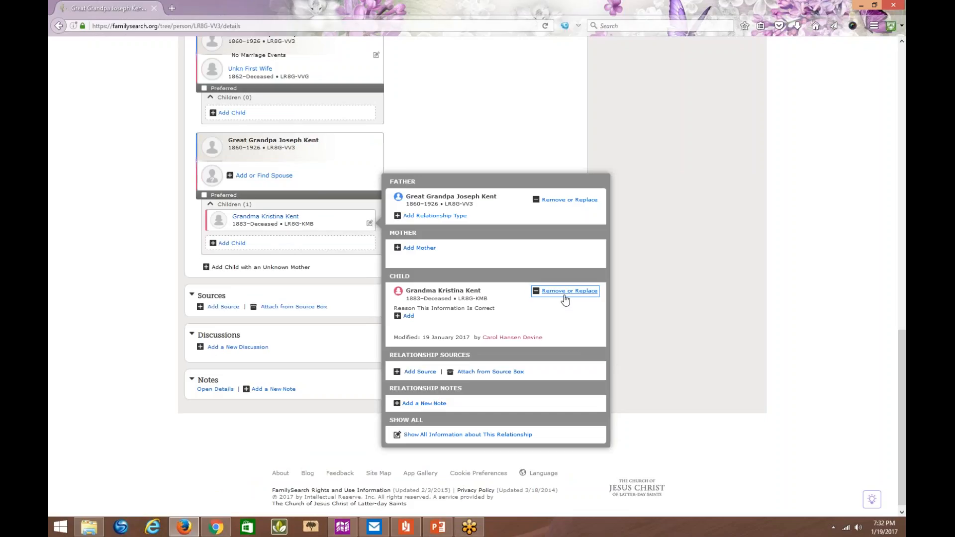
click(565, 294)
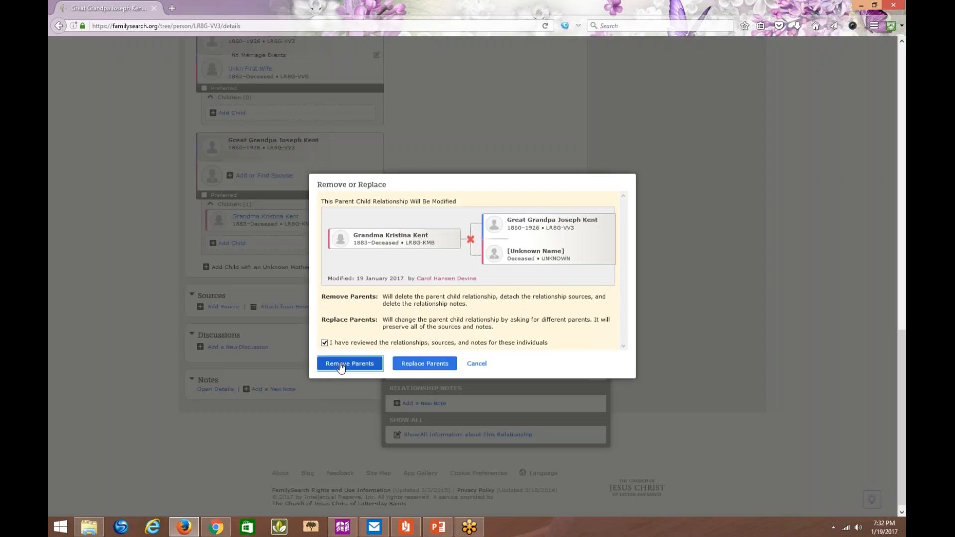
click(341, 363)
text(fictitious pare)
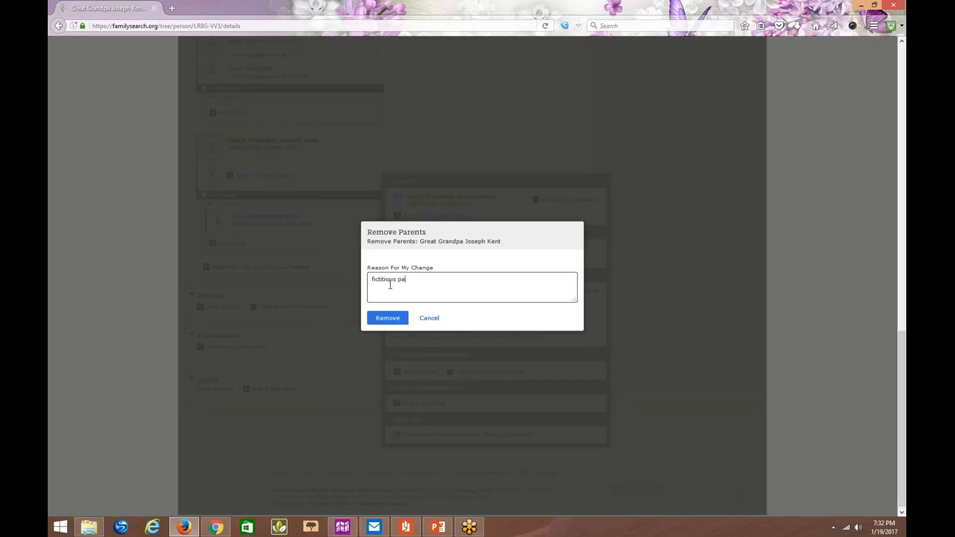
text(nts (no mother)()
click(389, 321)
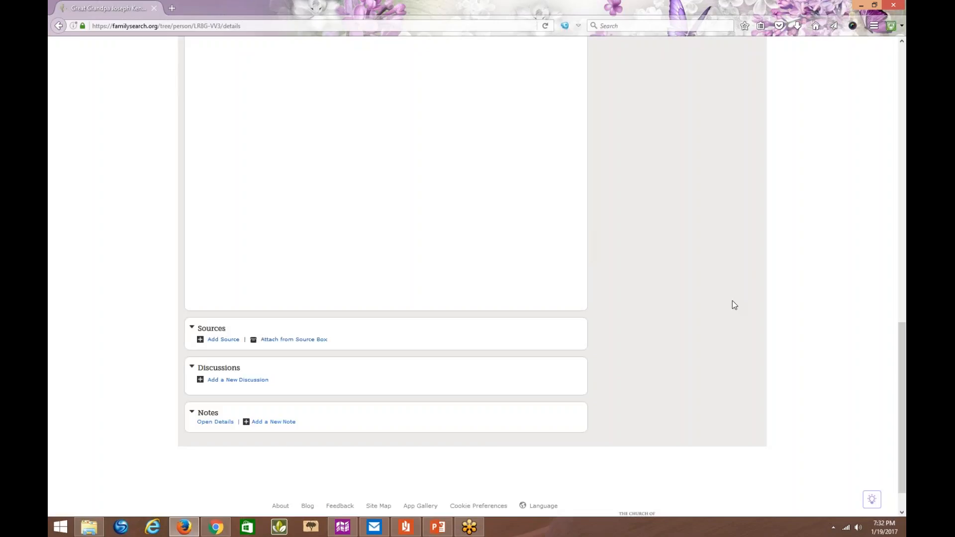
- Expand the children of every remaining spouse family and review the great-grandfather's family list
drag(903, 376, 904, 303)
click(208, 109)
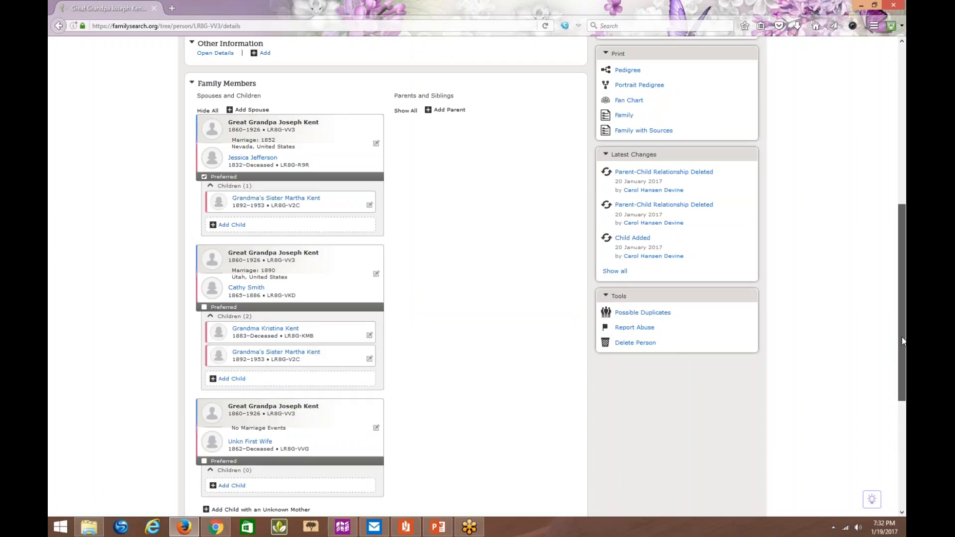
scroll(902, 340, down, 2)
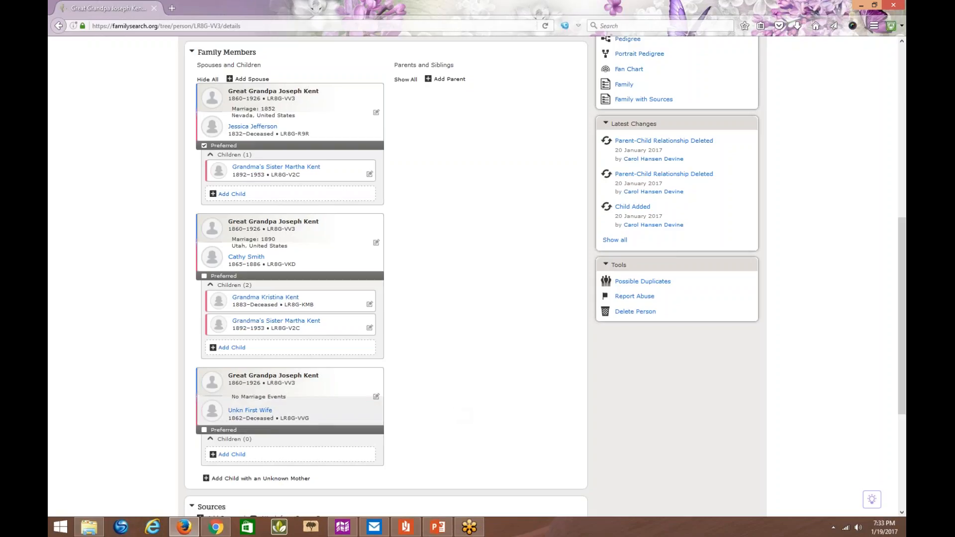
- Open the unknown first wife's person page and replace the placeholder in her name with her actual first name
click(264, 413)
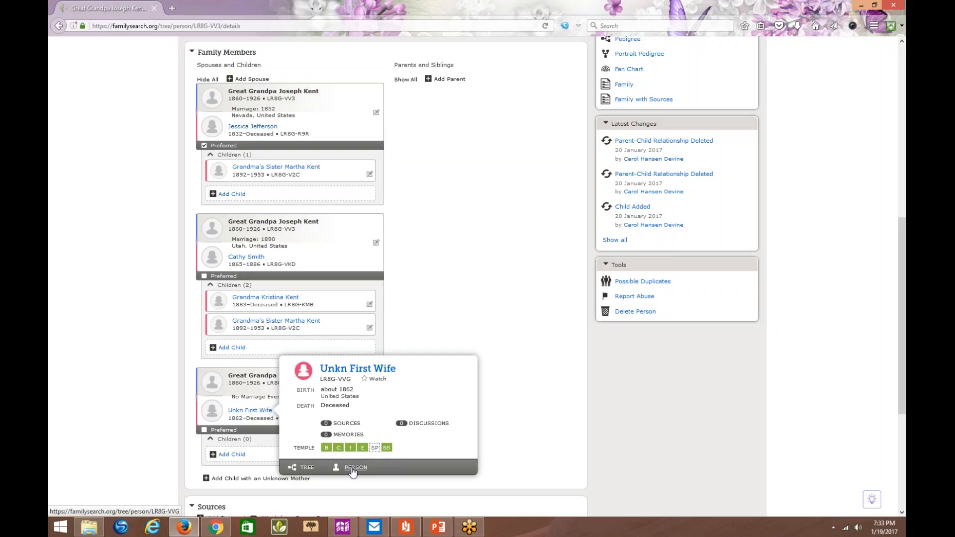
click(353, 468)
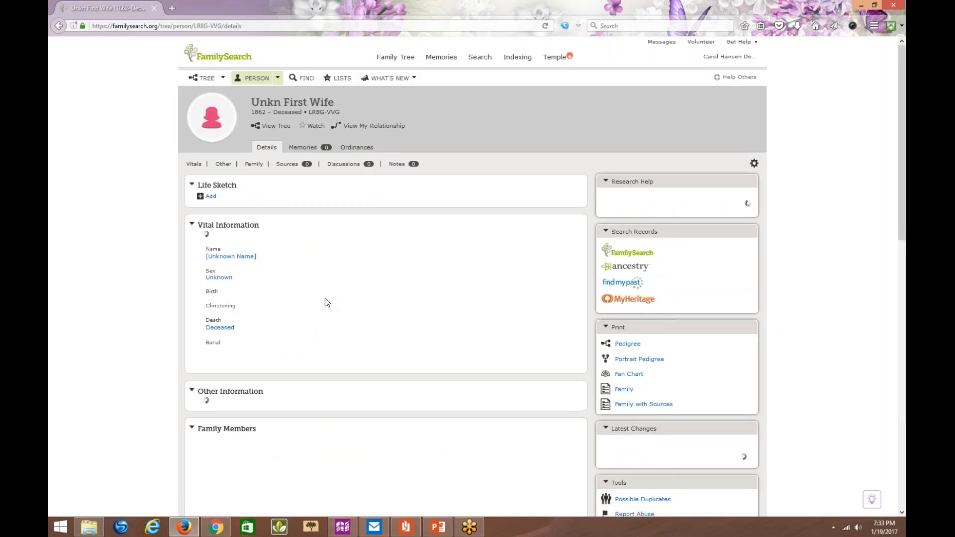
click(533, 267)
click(529, 253)
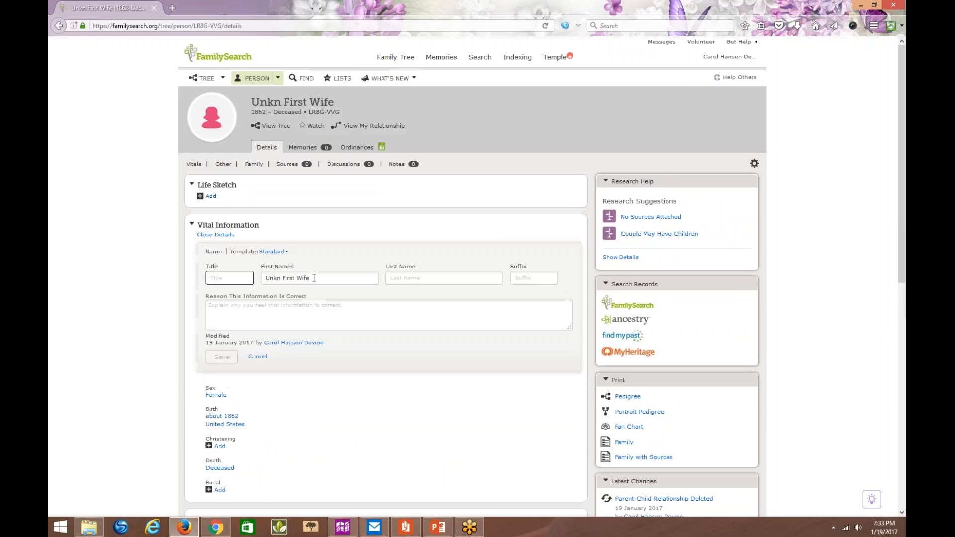
drag(314, 278, 268, 273)
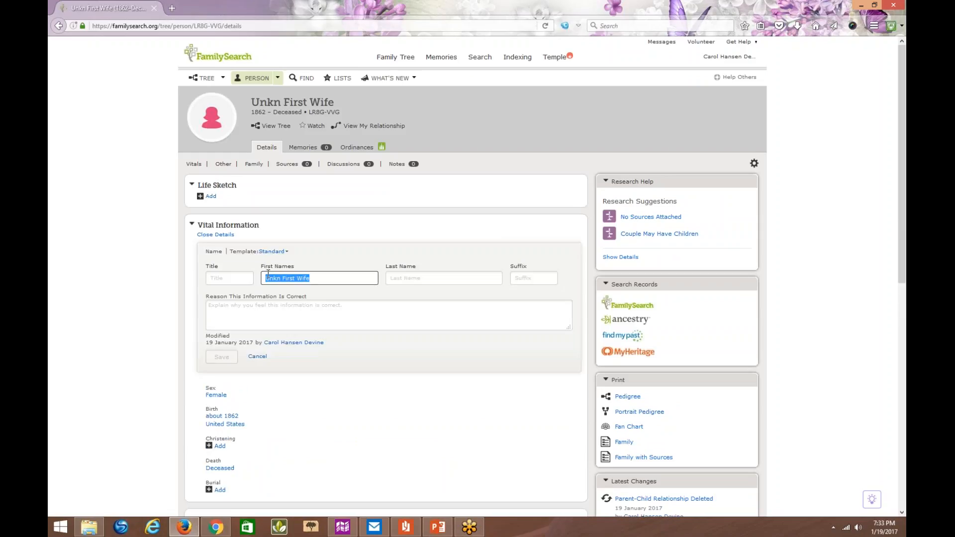
text(Denise)
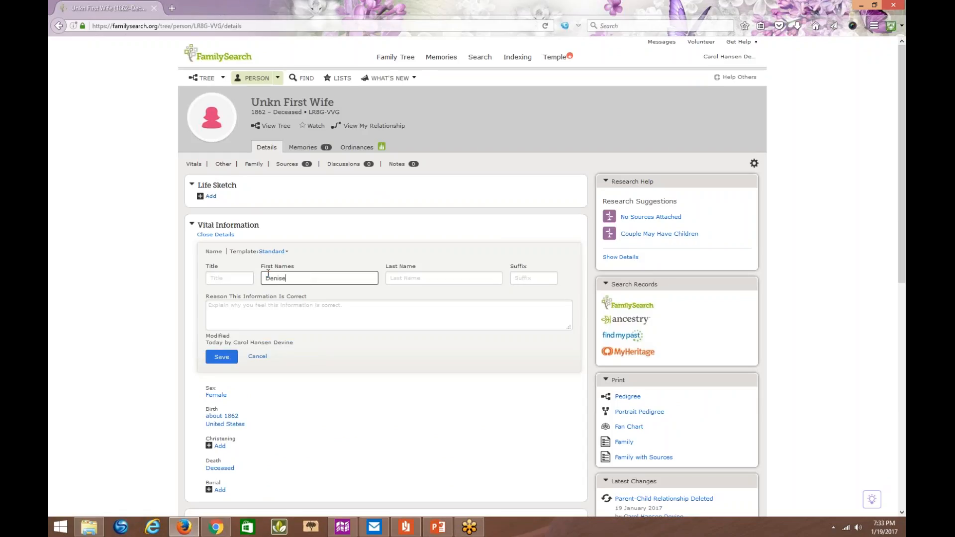
- Add the title GGm and the wife's last name, save the name change and close its details
click(267, 279)
click(229, 284)
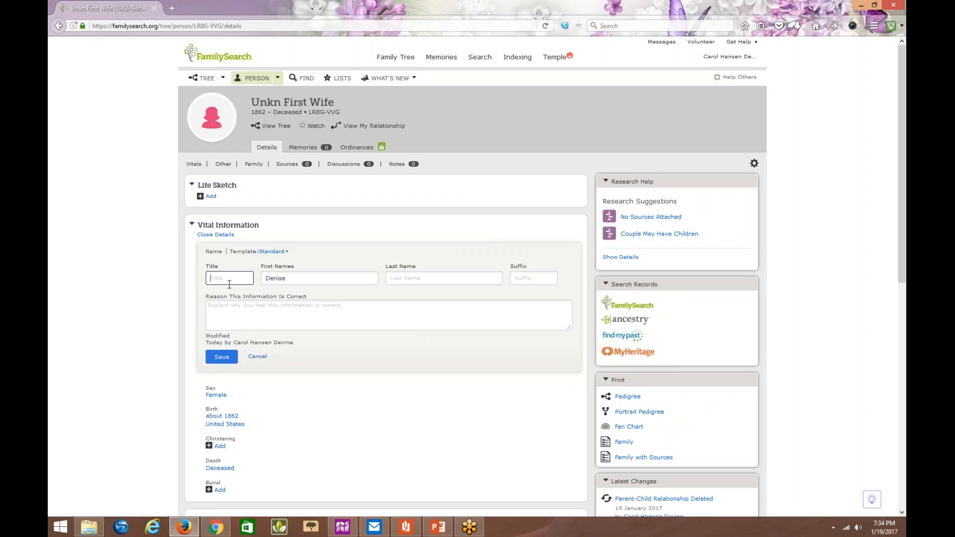
text(GGm)
click(402, 277)
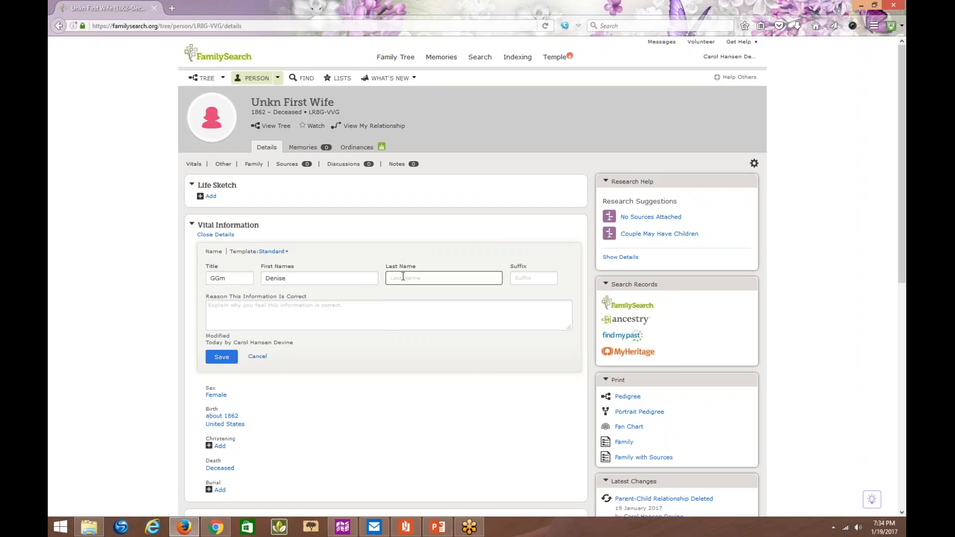
text(Jones)
click(221, 357)
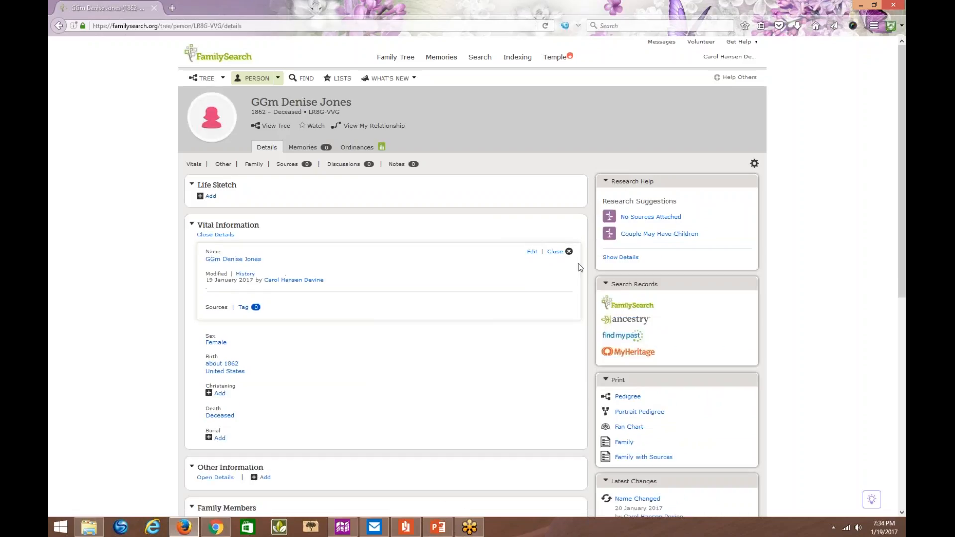
click(554, 251)
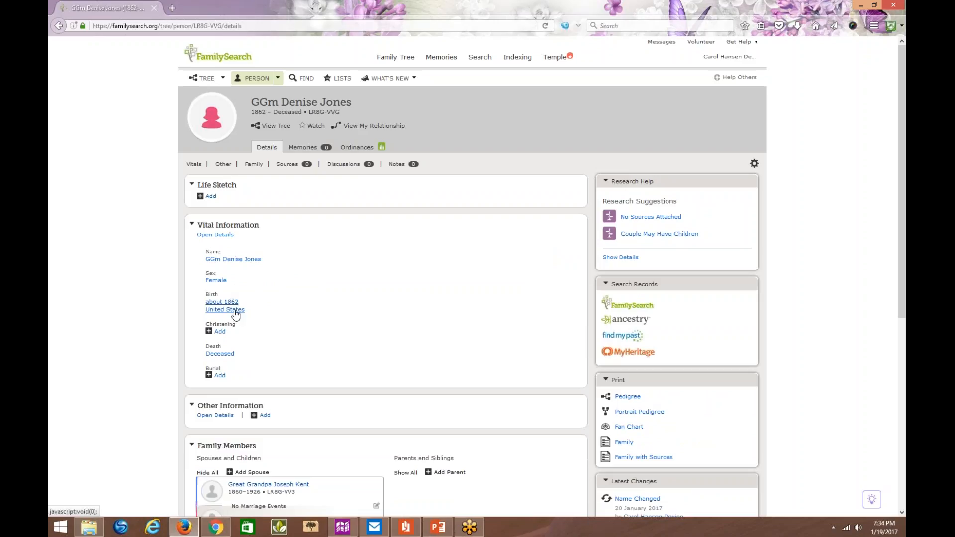
- Replace the wife's approximate date of birth with her actual birth year
click(498, 313)
click(502, 295)
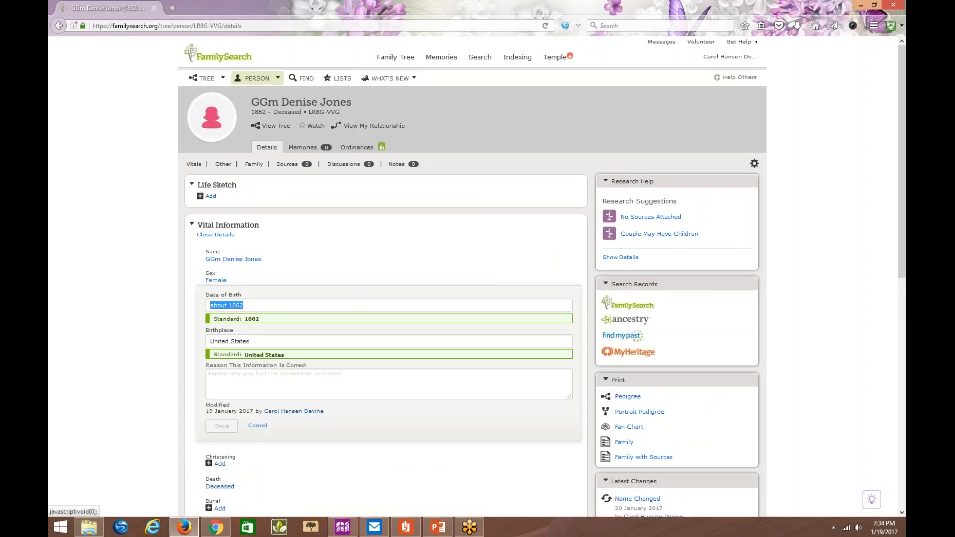
click(244, 305)
key(BackSpace)
key(BackSpace)
key(BackSpace)
key(BackSpace)
key(BackSpace)
key(BackSpace)
key(BackSpace)
key(BackSpace)
key(BackSpace)
key(BackSpace)
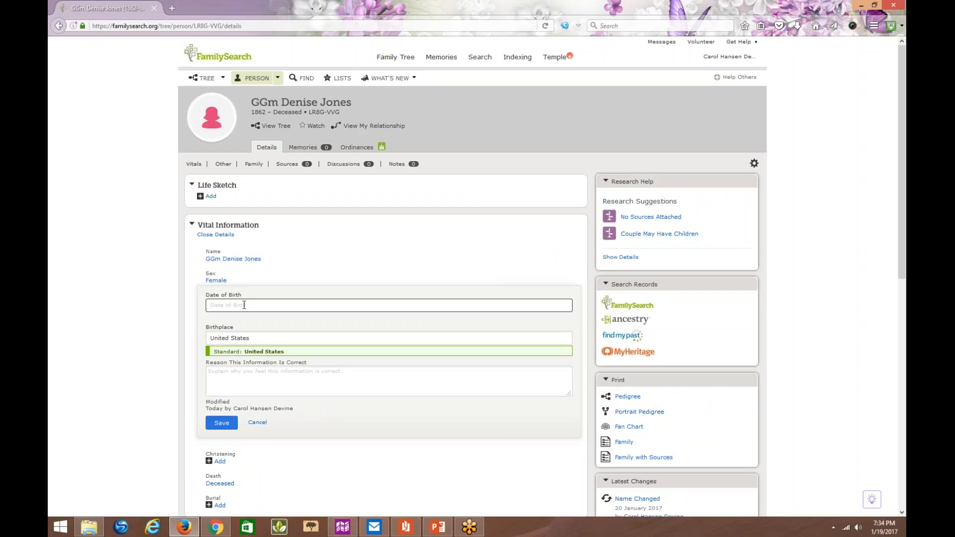
text(1896)
key(BackSpace)
key(BackSpace)
text(65)
- Set the wife's birthplace to the standard place Iowa, United States, save the birth information and close its details
click(212, 340)
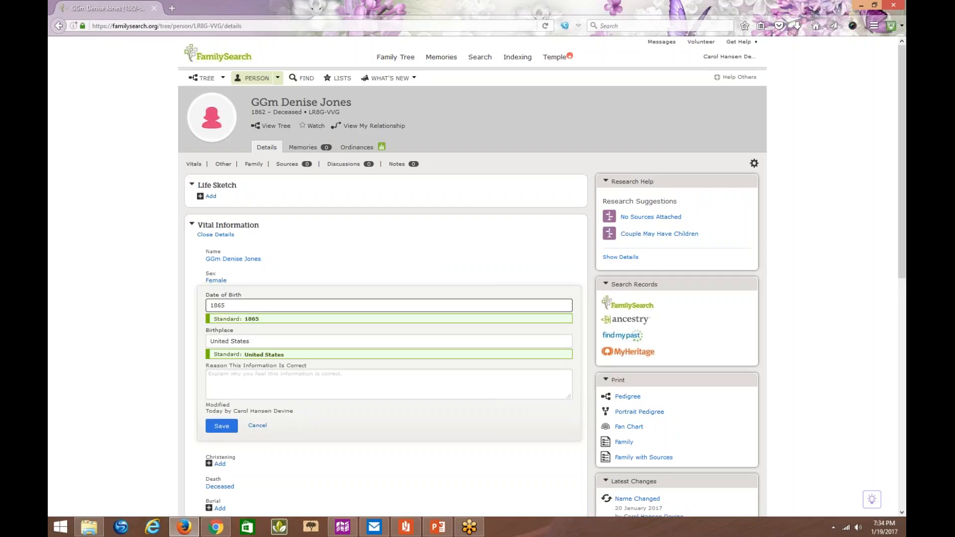
text(Iowa,)
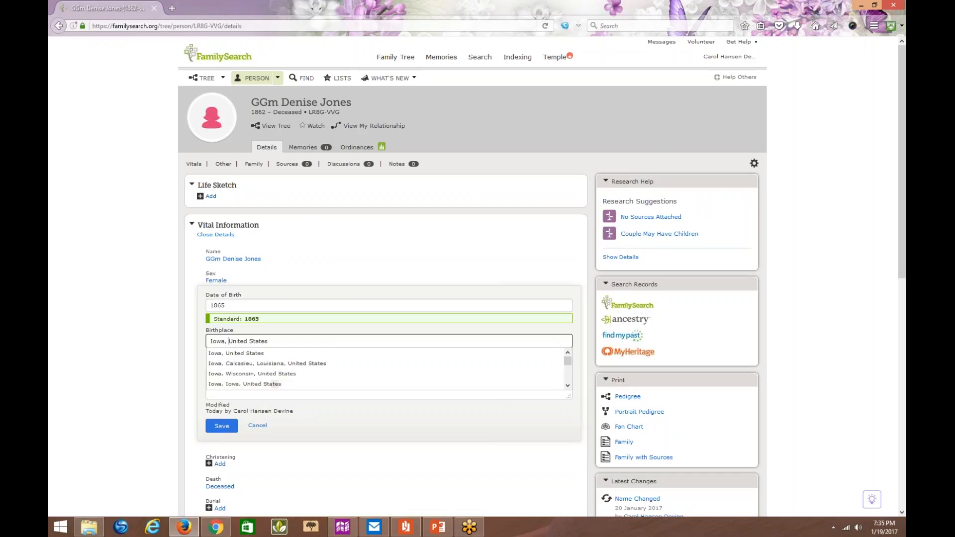
click(235, 354)
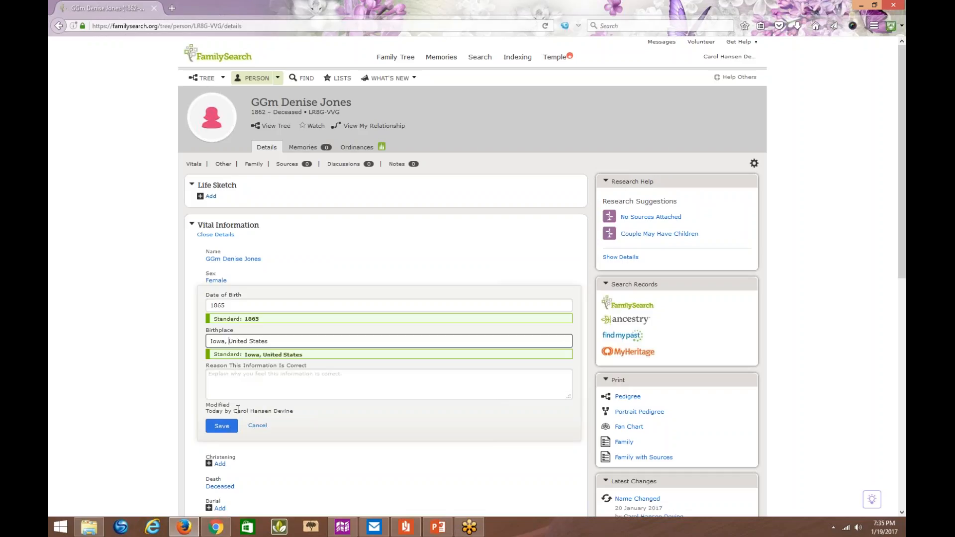
click(222, 426)
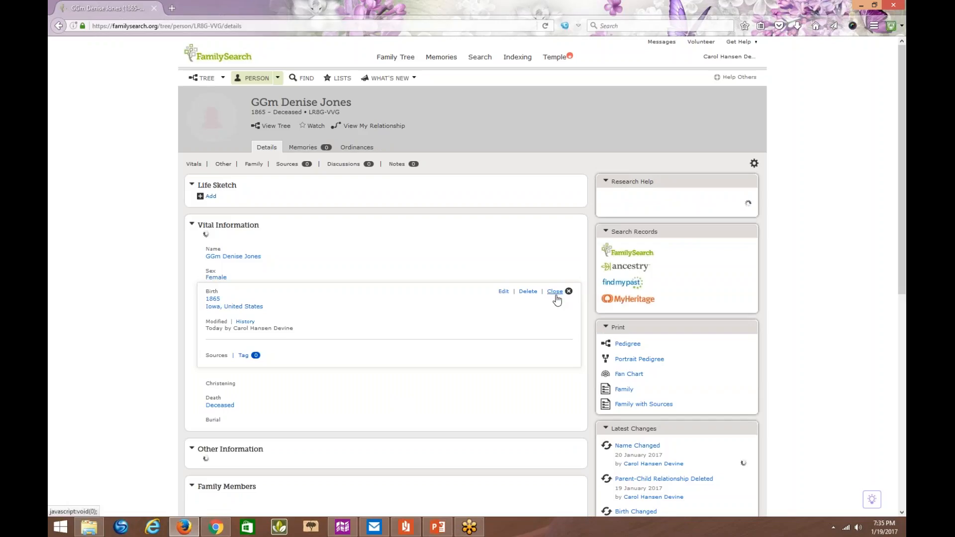
click(555, 293)
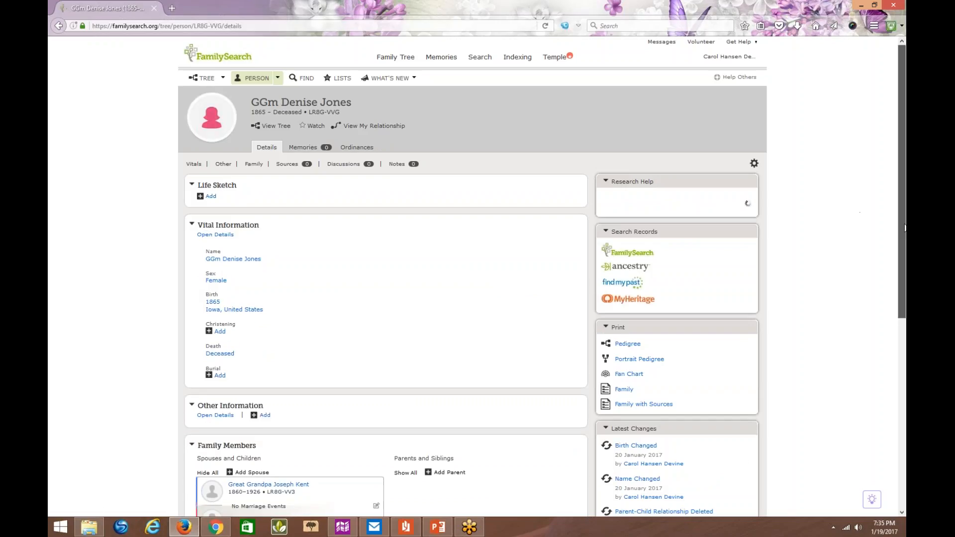
- Add a marriage event to the first wife's couple relationship and set its date to the standard 1880
drag(904, 227, 904, 362)
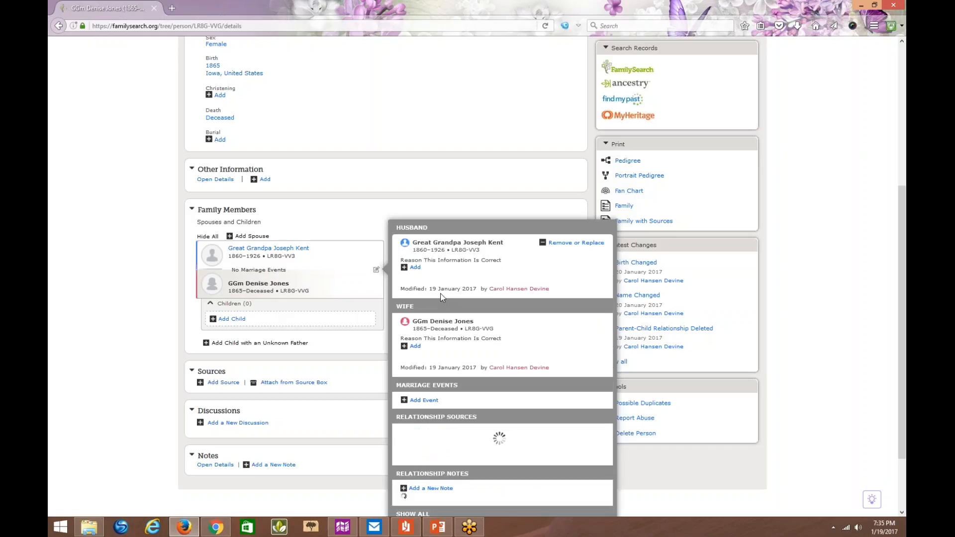
click(423, 400)
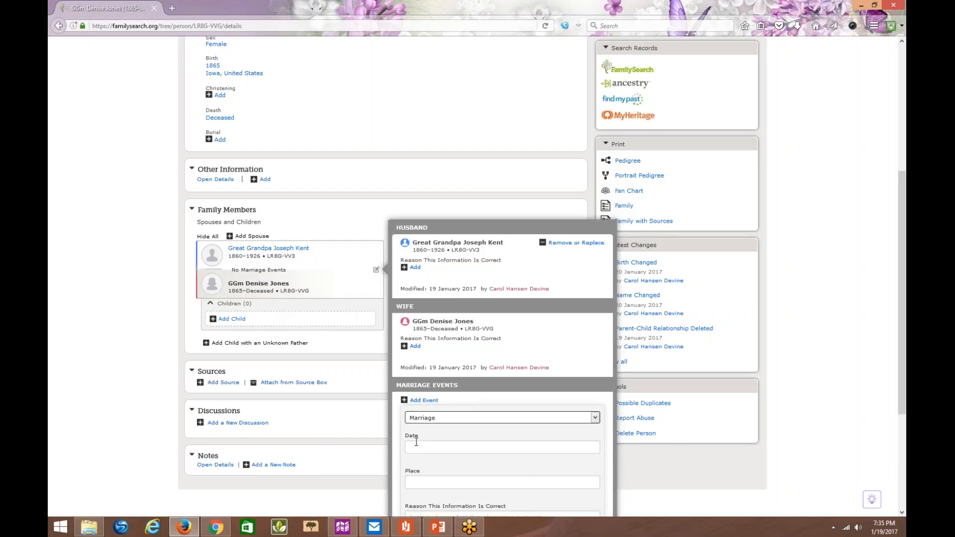
click(415, 445)
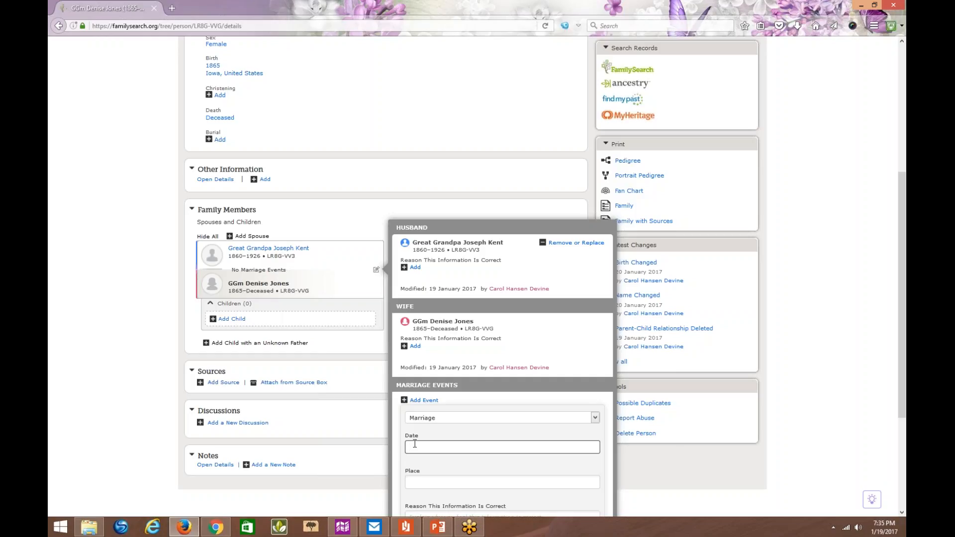
text(1880)
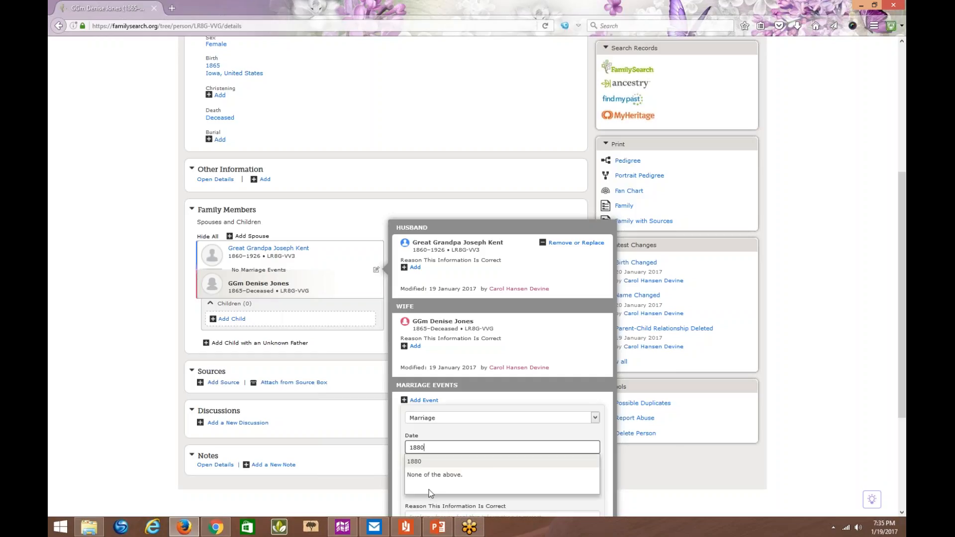
click(413, 462)
- Set the marriage place to the standard Iowa, United States, save the event and close the couple's relationship details
click(419, 479)
text(Iowa, United)
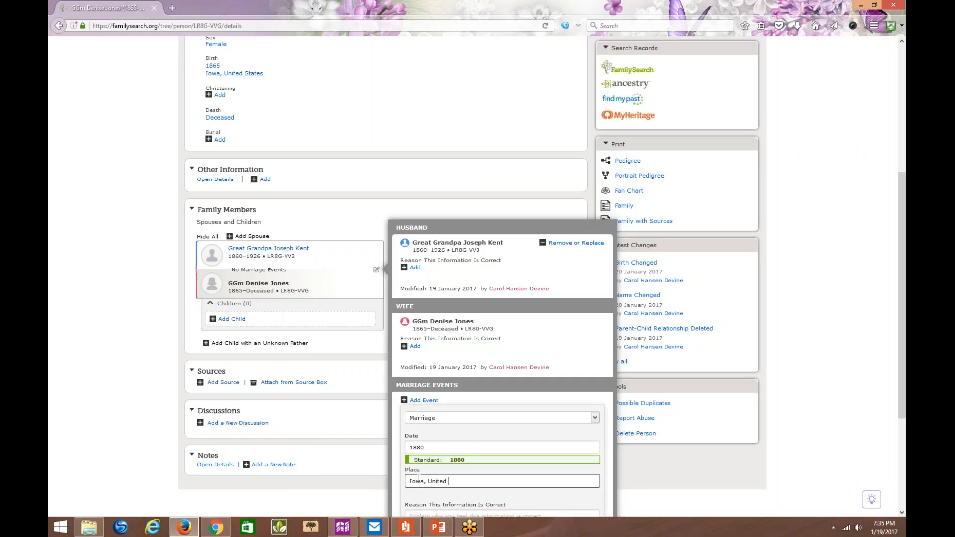
text( States)
click(438, 497)
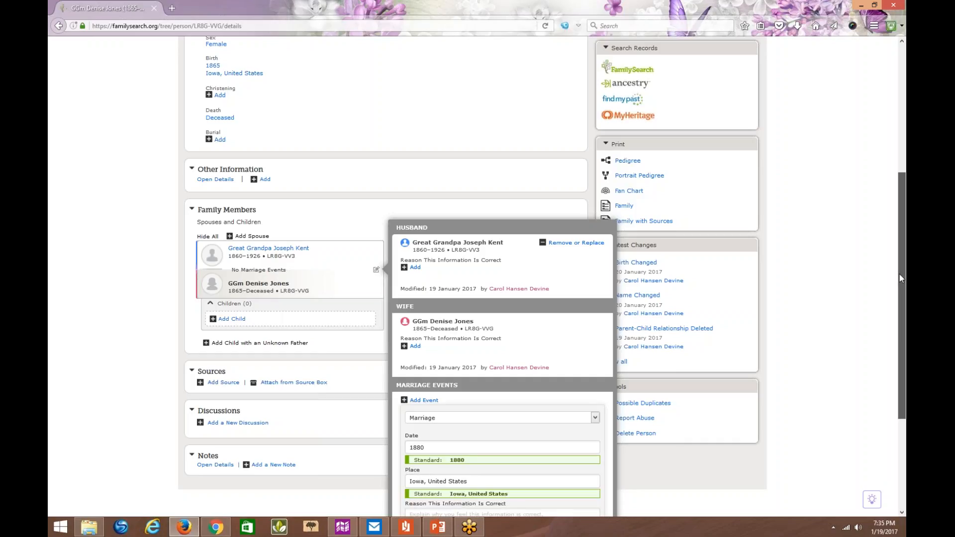
drag(899, 278, 904, 377)
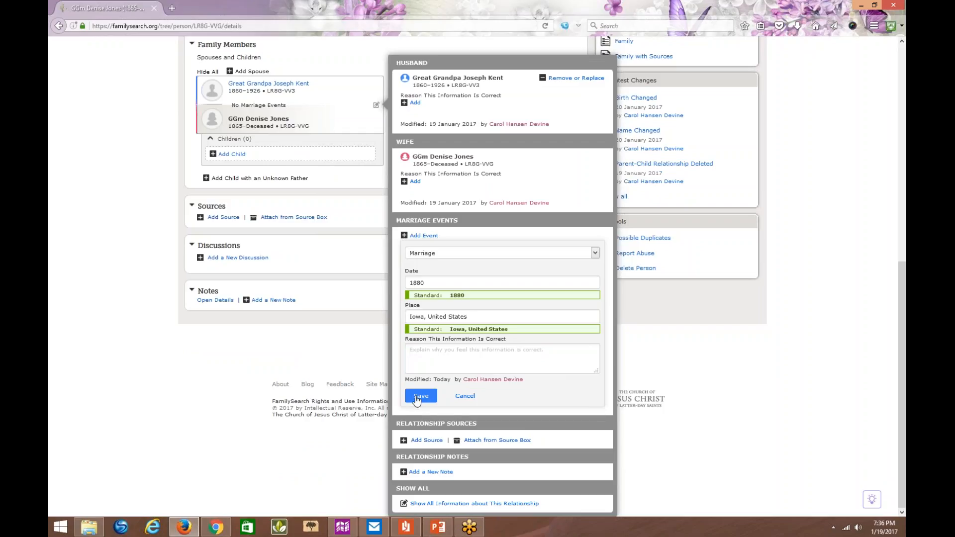
click(418, 397)
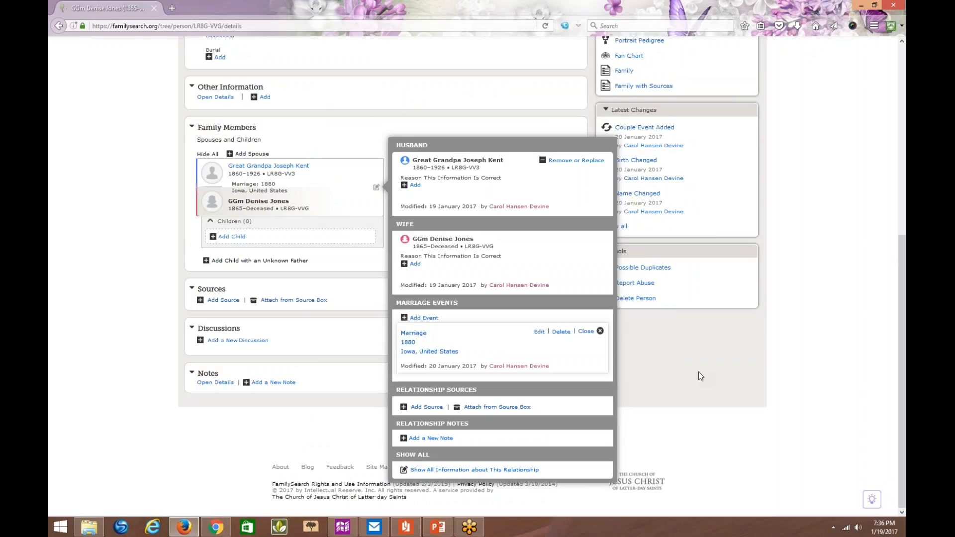
click(586, 332)
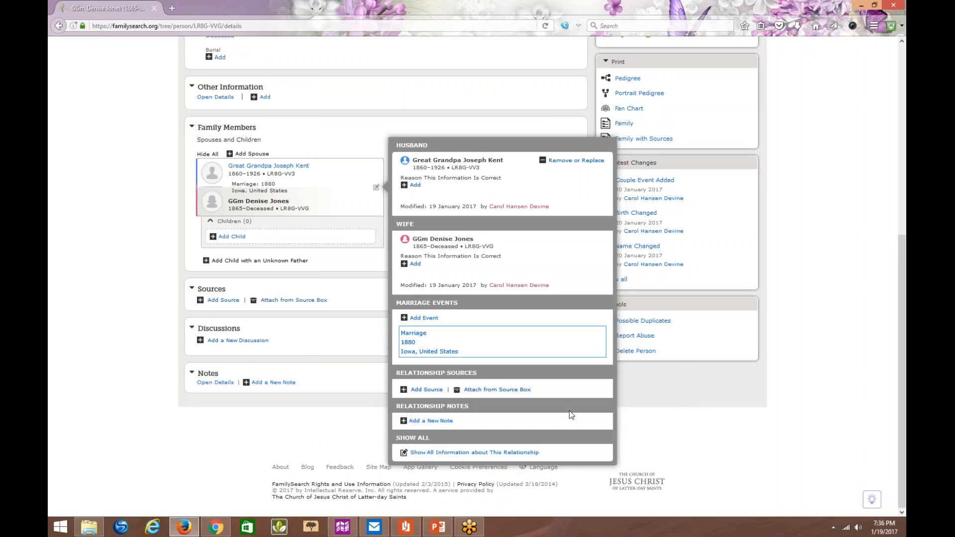
click(661, 390)
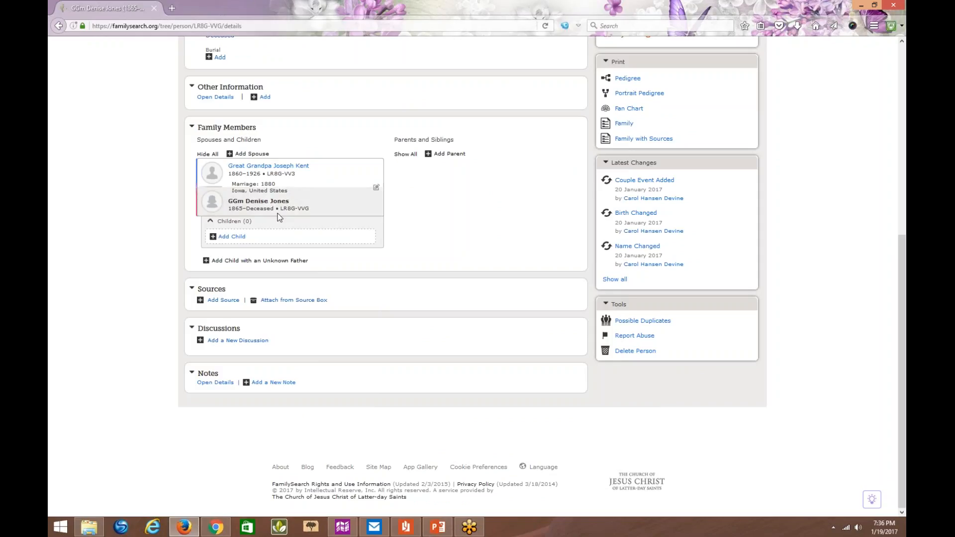
- Open the great-grandfather's person page and show the children of all his marriages
click(264, 170)
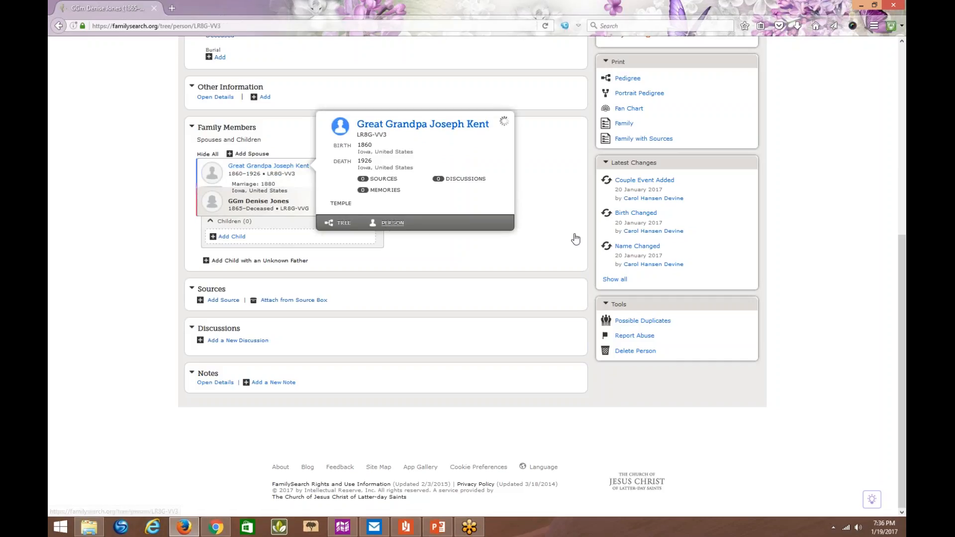
click(392, 223)
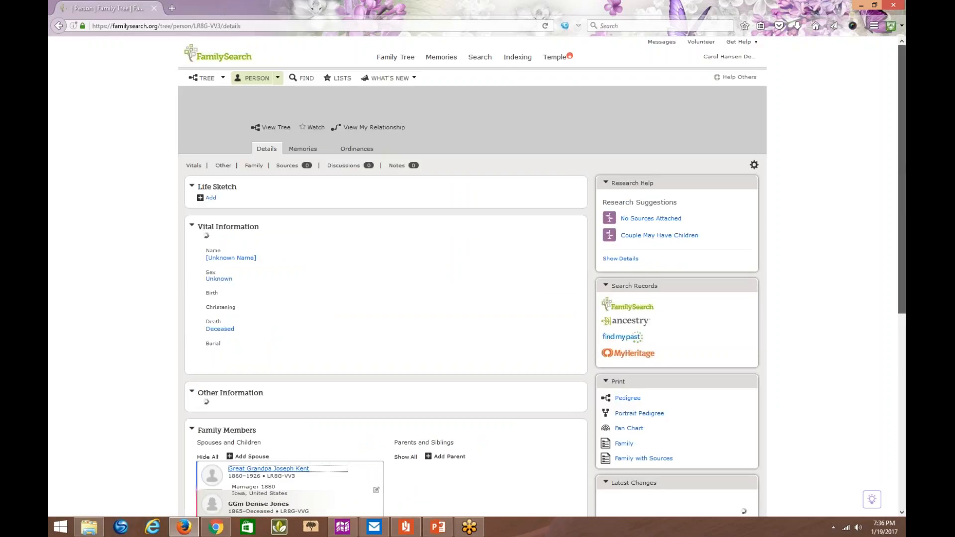
drag(906, 164, 904, 321)
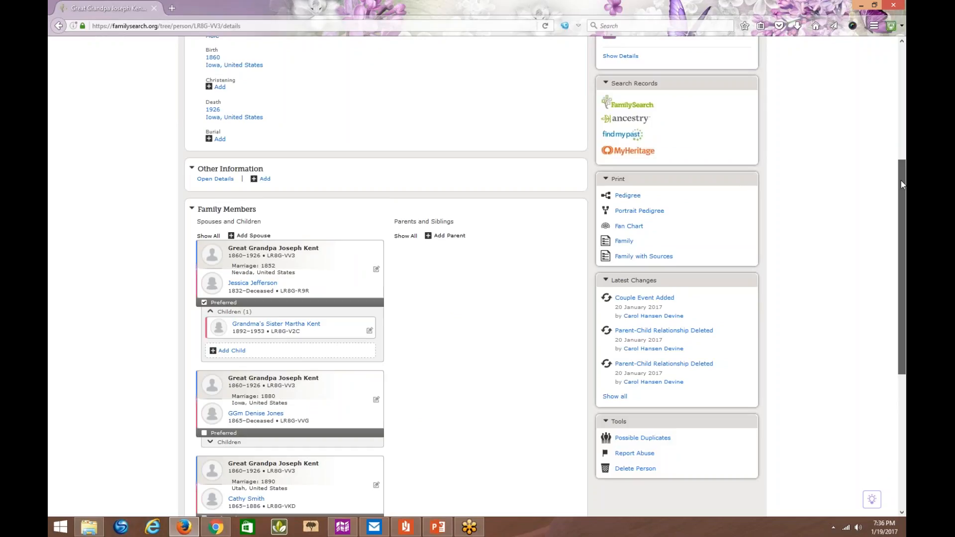
drag(900, 180, 906, 247)
click(203, 90)
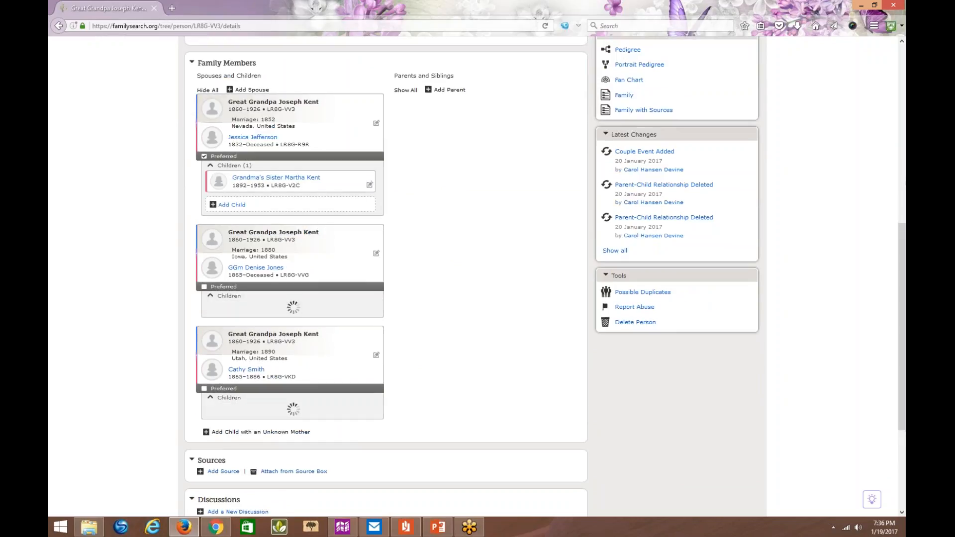
mouse_move(902, 233)
mouse_down()
mouse_move(906, 284)
mouse_move(906, 229)
mouse_up()
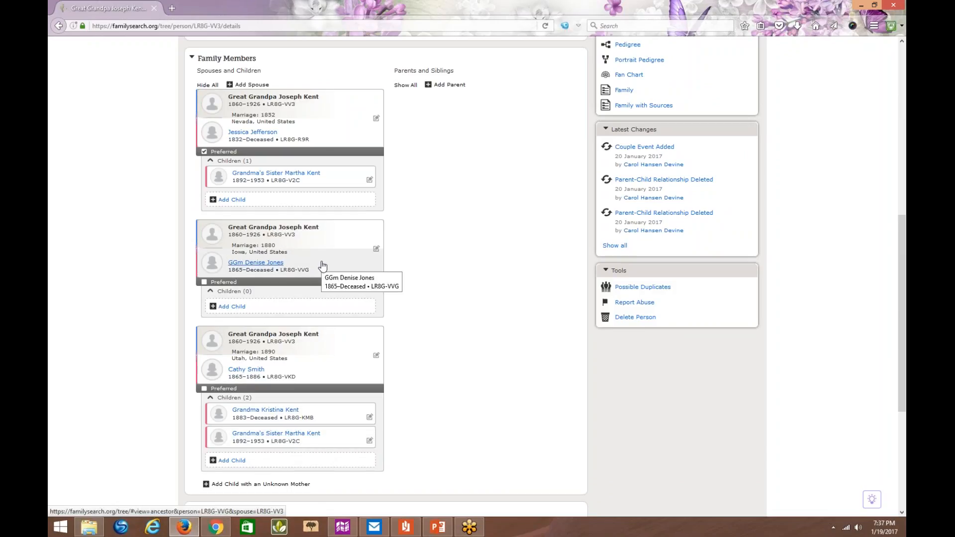
- Review the relationship types available between the grandmother's sister and her mother in the 1890 Utah marriage, closing the details without saving
click(369, 441)
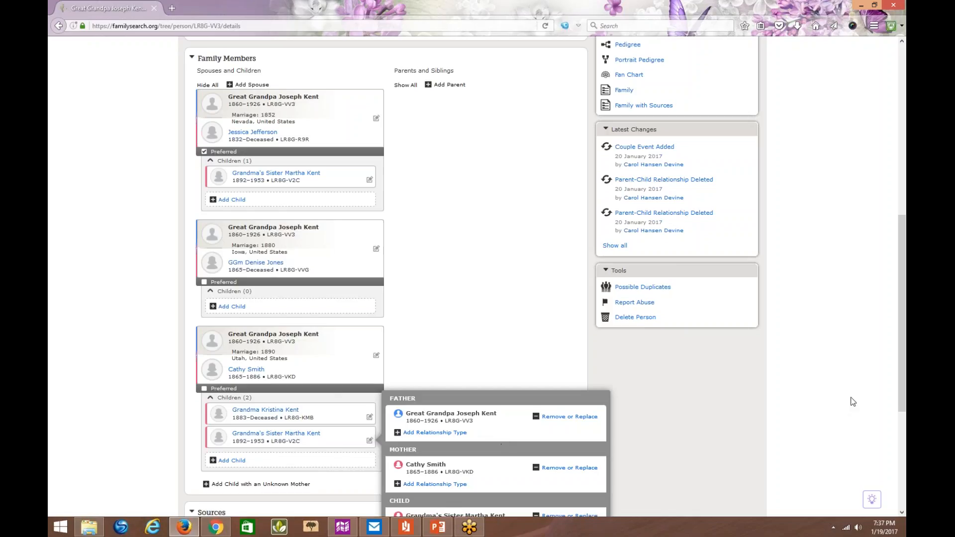
drag(905, 335, 905, 400)
click(435, 348)
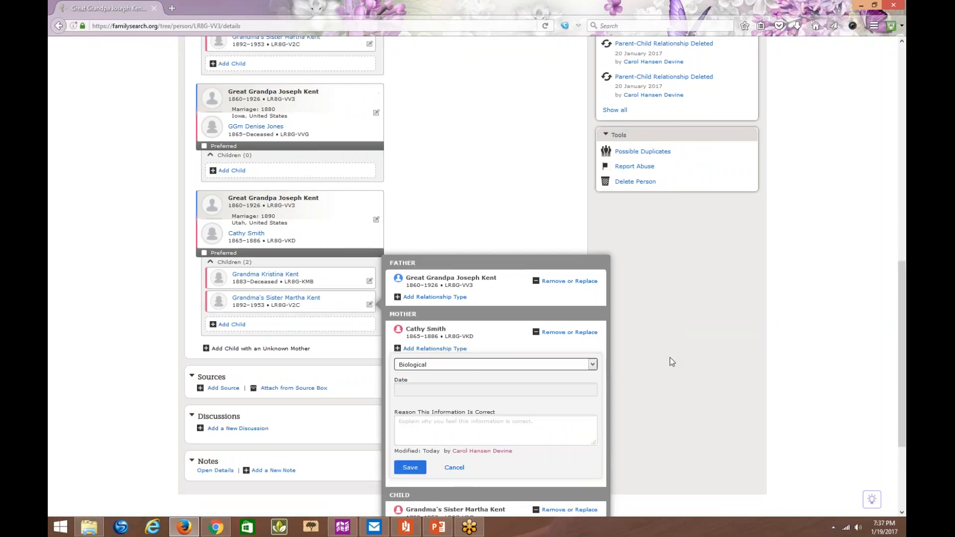
click(593, 365)
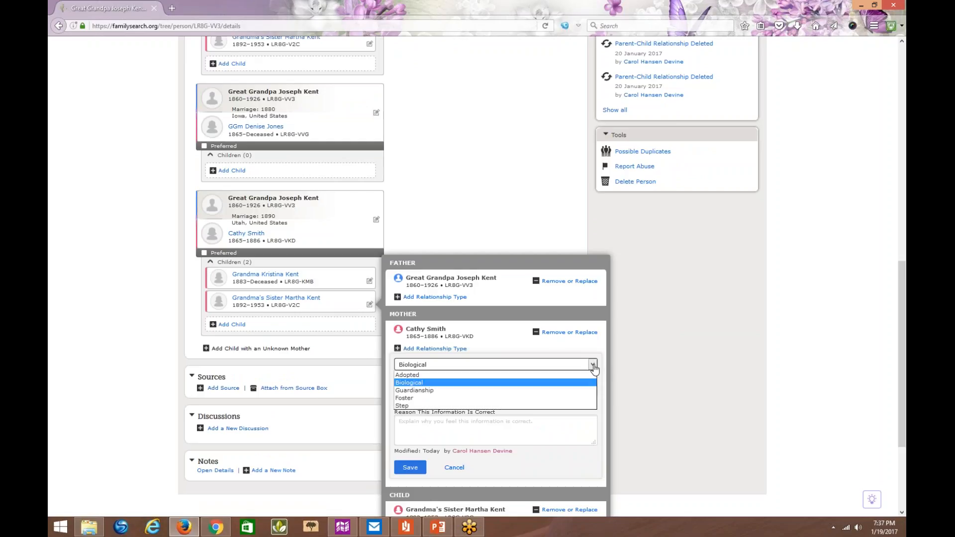
click(678, 350)
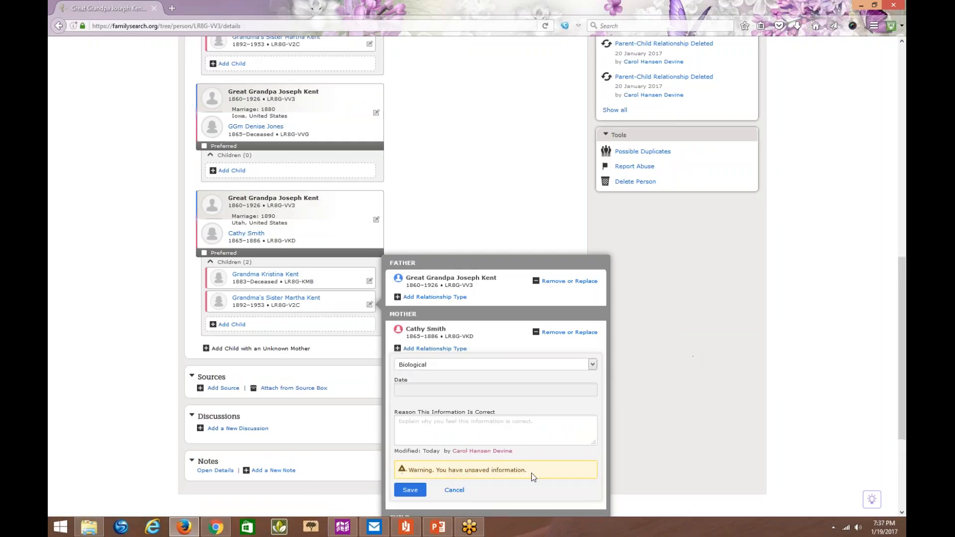
click(454, 490)
click(733, 374)
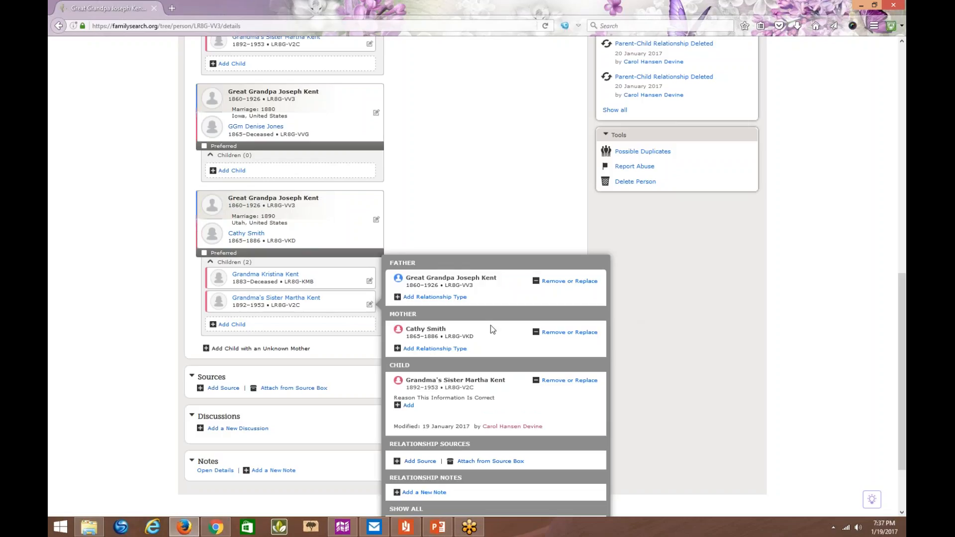
click(439, 350)
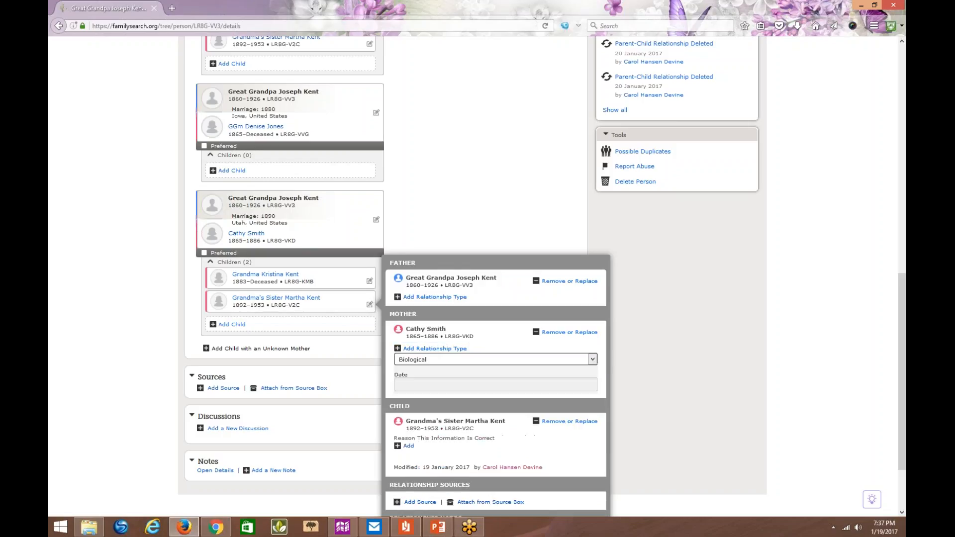
click(592, 363)
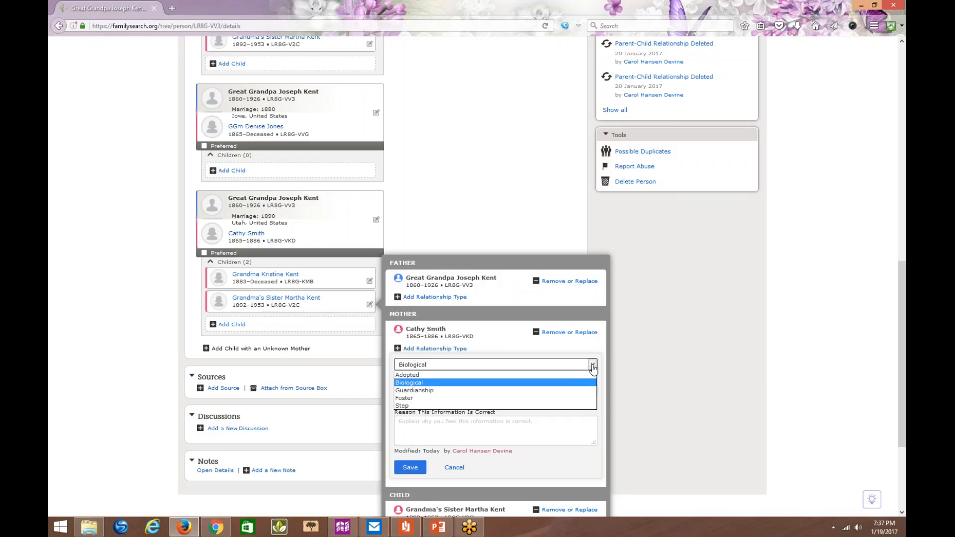
click(454, 468)
click(454, 467)
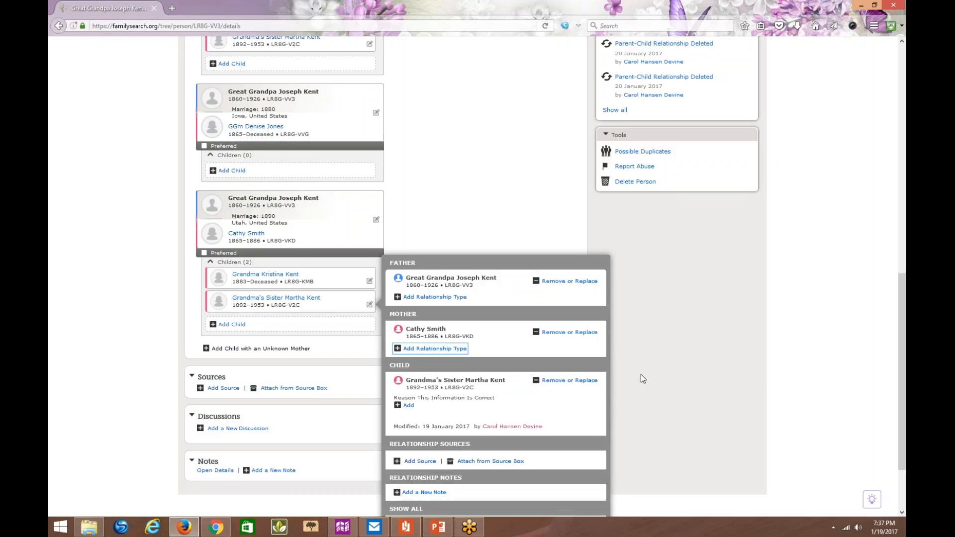
click(641, 374)
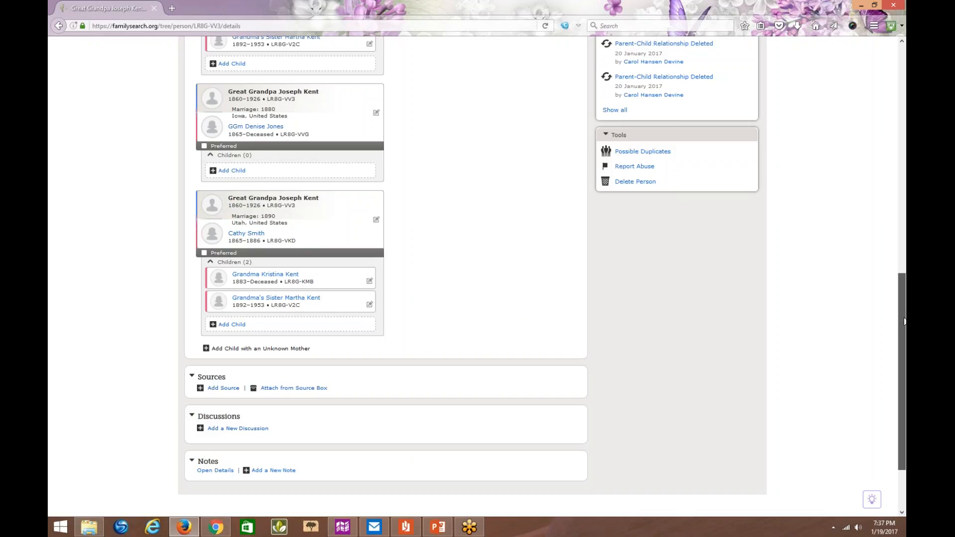
- Copy the person ID of the wife from the 1880 Iowa marriage
drag(904, 322, 904, 266)
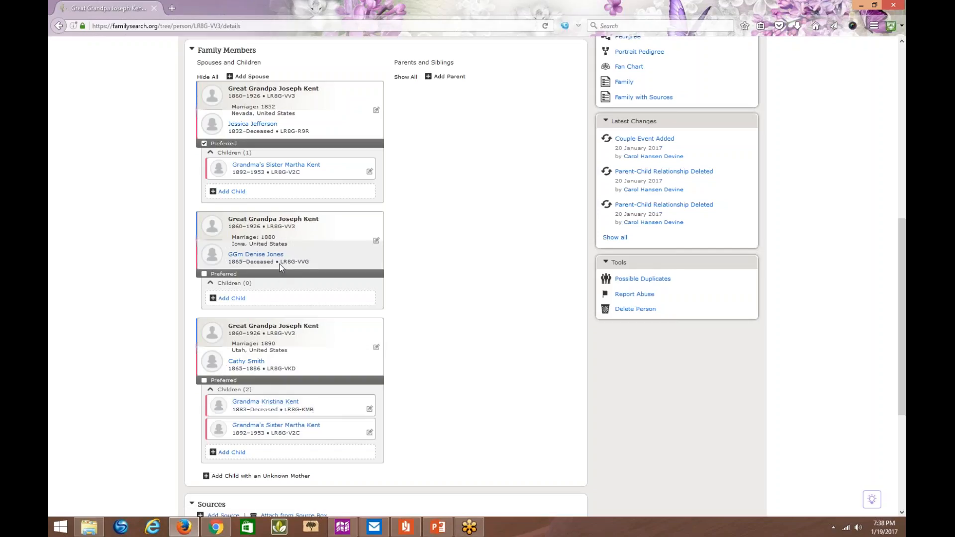
drag(301, 267, 303, 267)
right_click(301, 263)
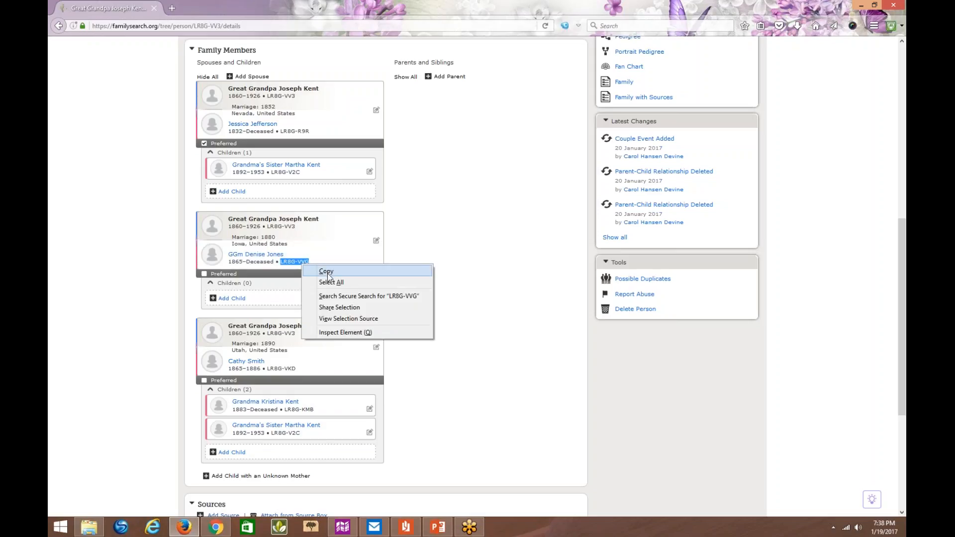
click(327, 272)
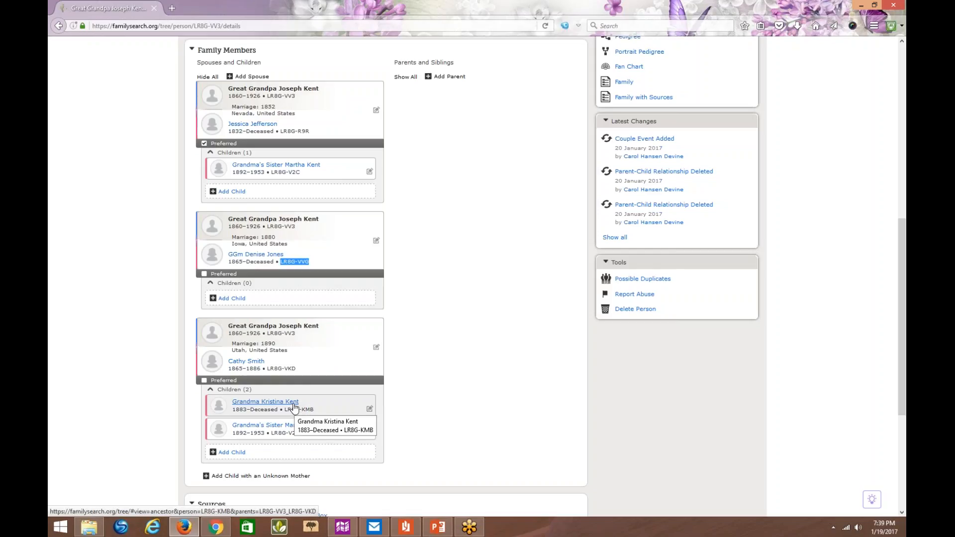
- Open the grandmother's parent-child relationship under the 1890 couple, mark it as reviewed, and choose to replace the mother
click(369, 409)
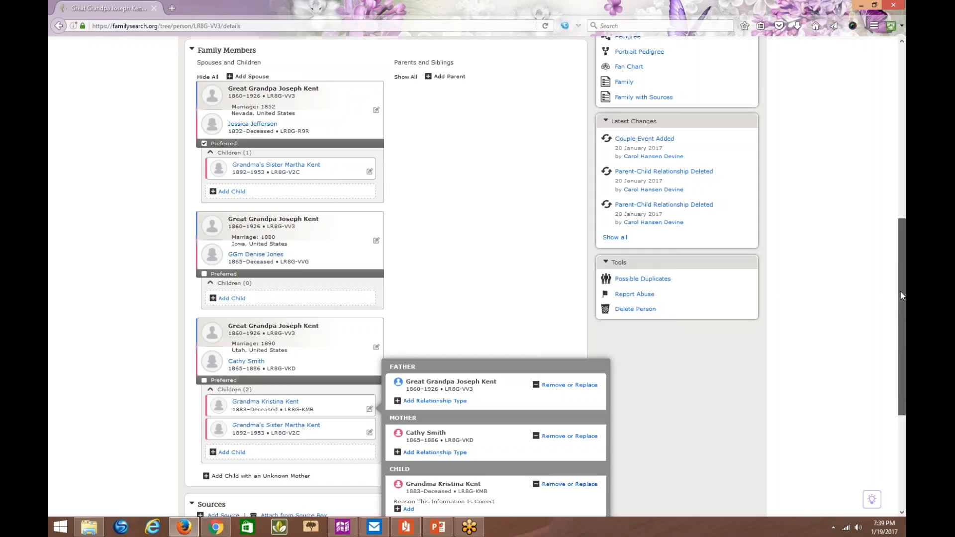
drag(900, 292, 904, 387)
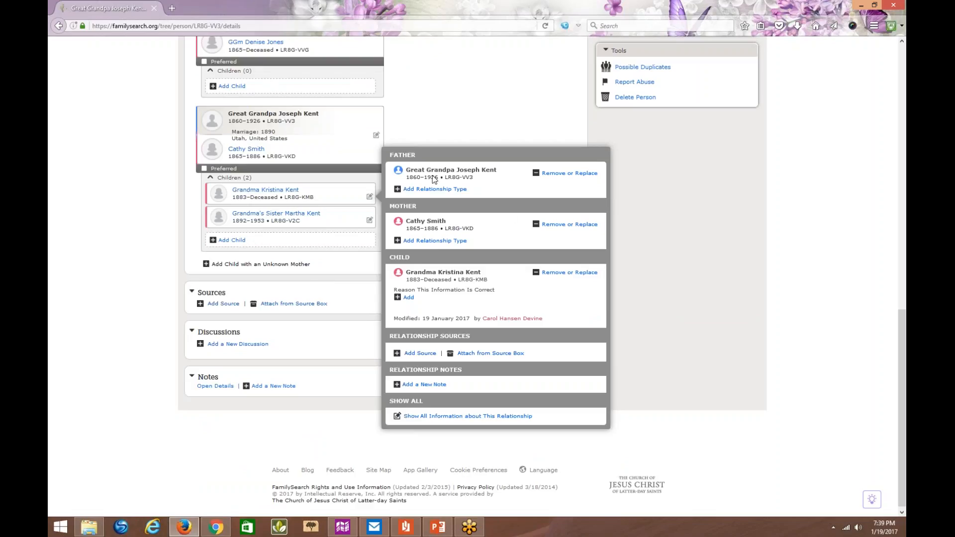
click(557, 228)
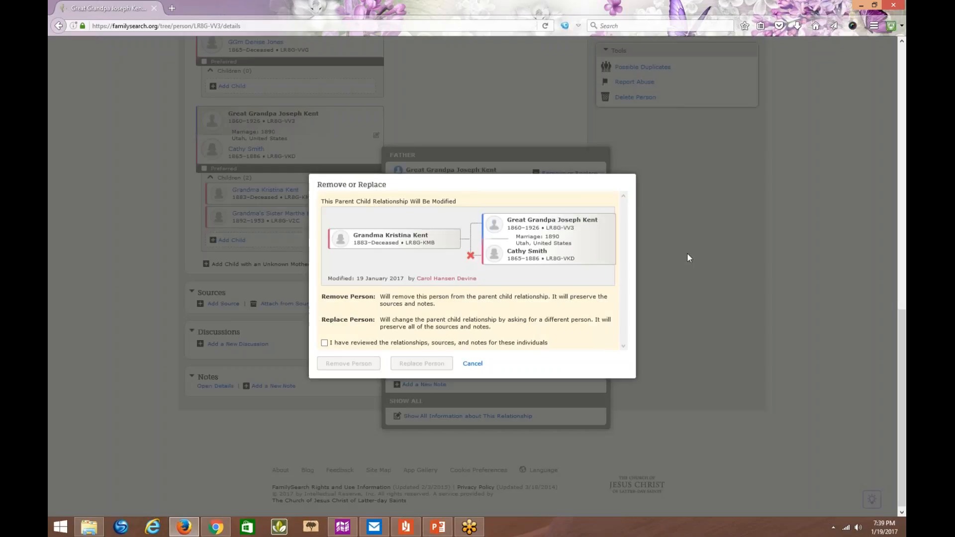
click(325, 342)
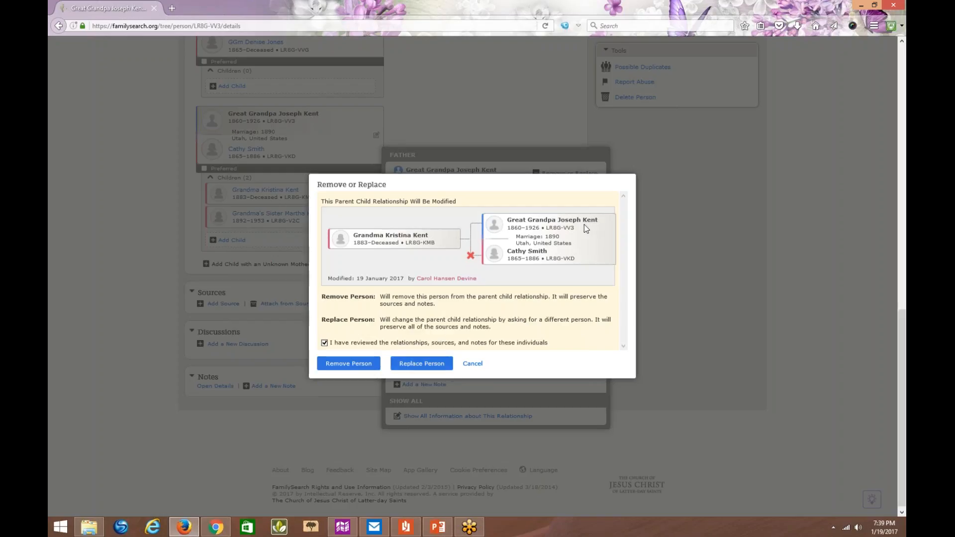
click(417, 364)
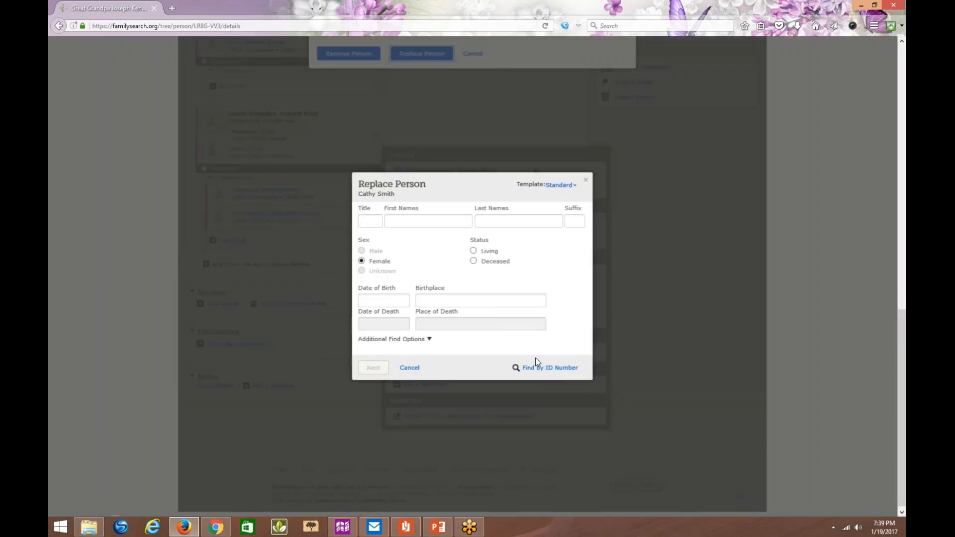
- Find the replacement mother by the copied ID number and open the matching person's summary card
click(538, 368)
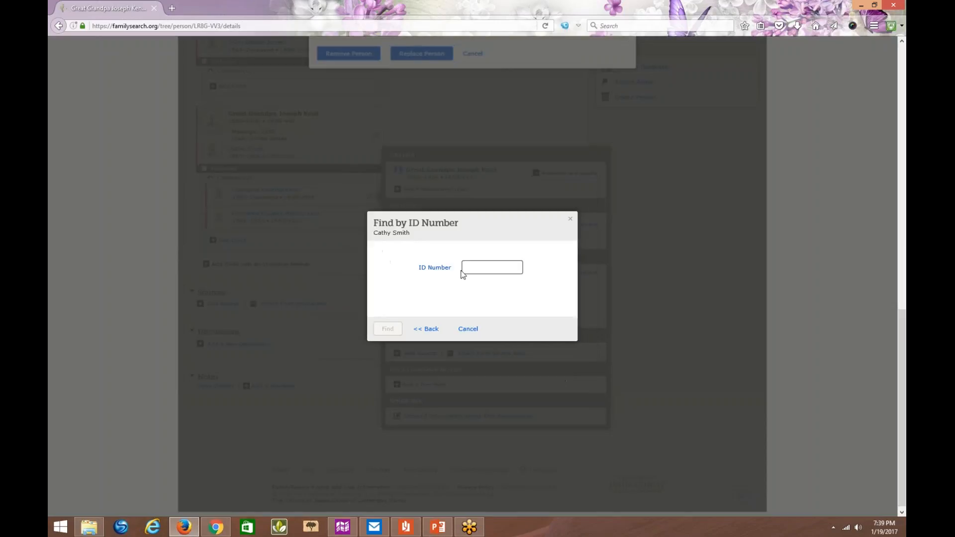
right_click(467, 268)
click(491, 310)
click(387, 329)
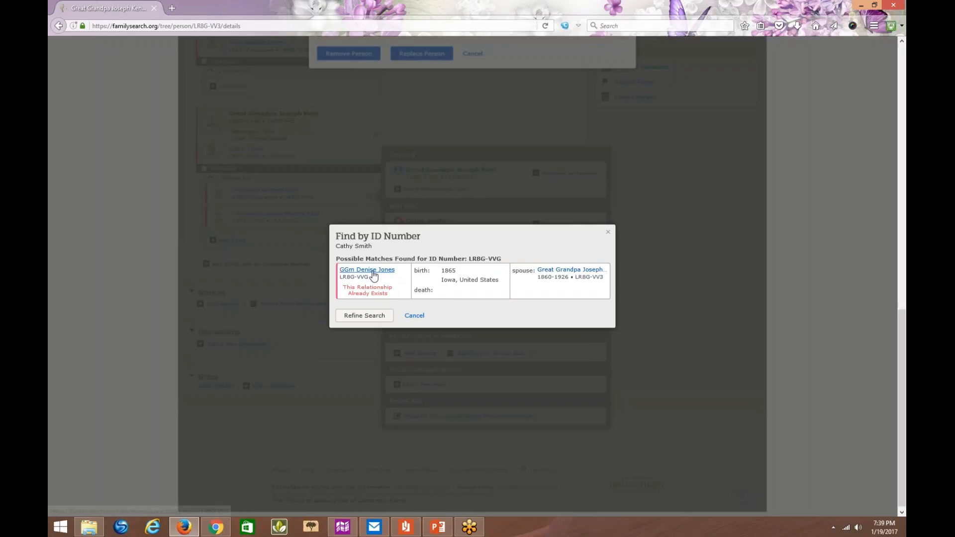
click(374, 275)
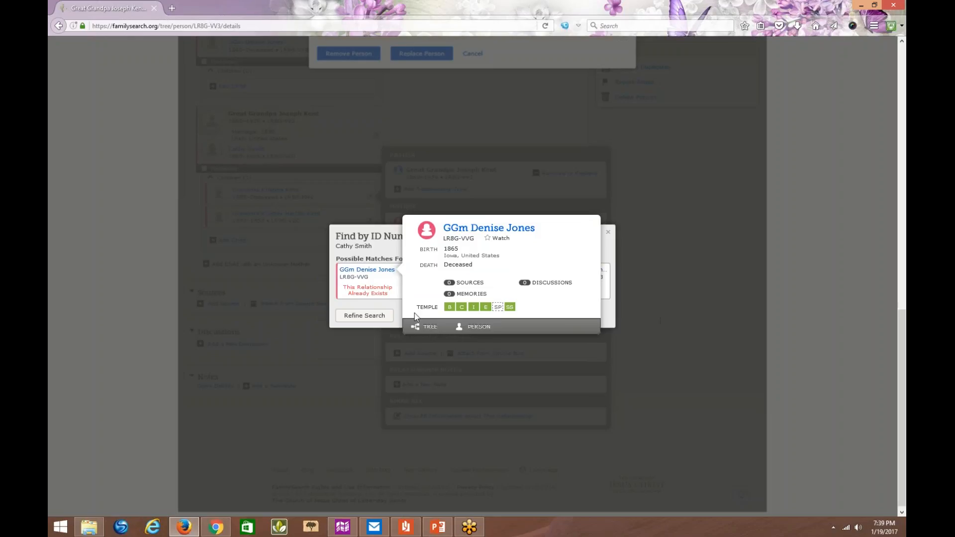
- Cancel the mother's replacement, then open and cancel her removal from the grandmother's parent-child relationship under the 1890 couple
click(378, 304)
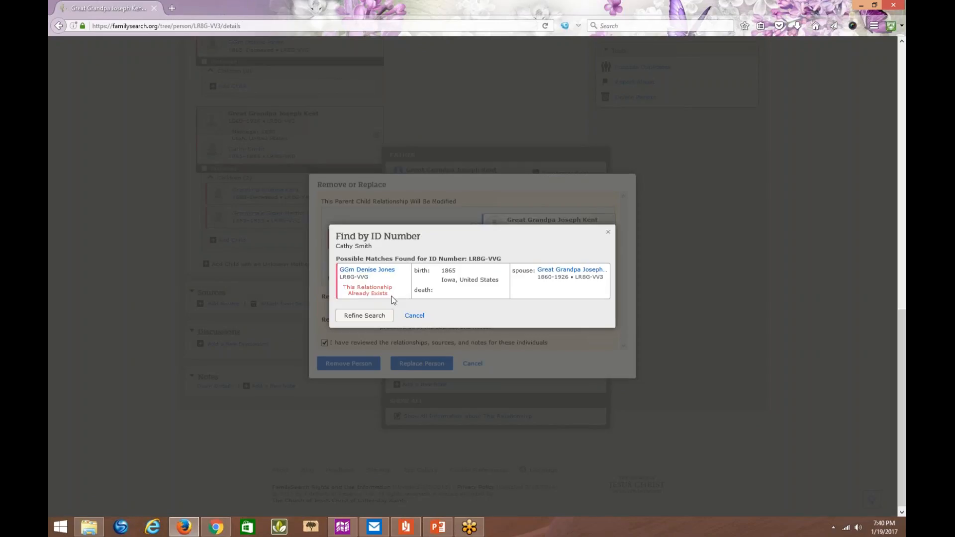
click(415, 317)
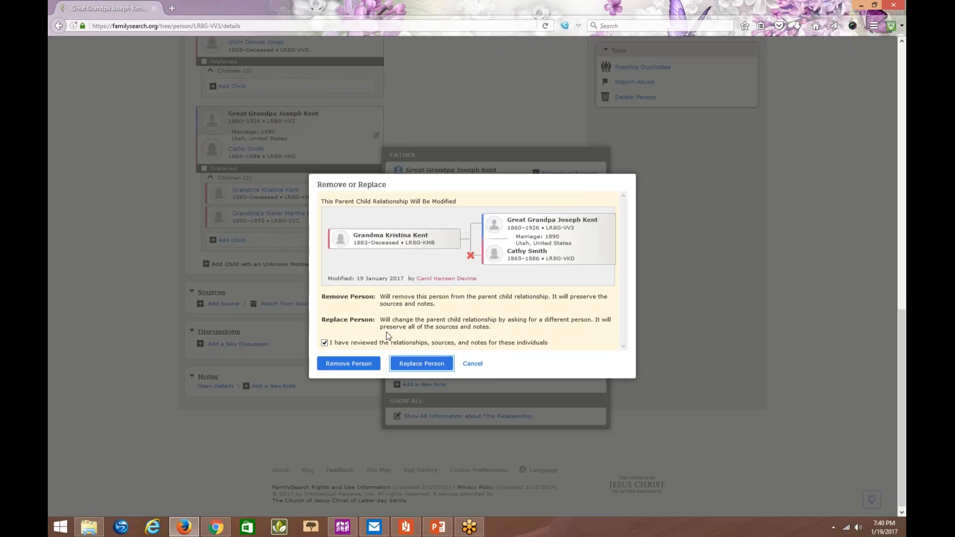
click(361, 368)
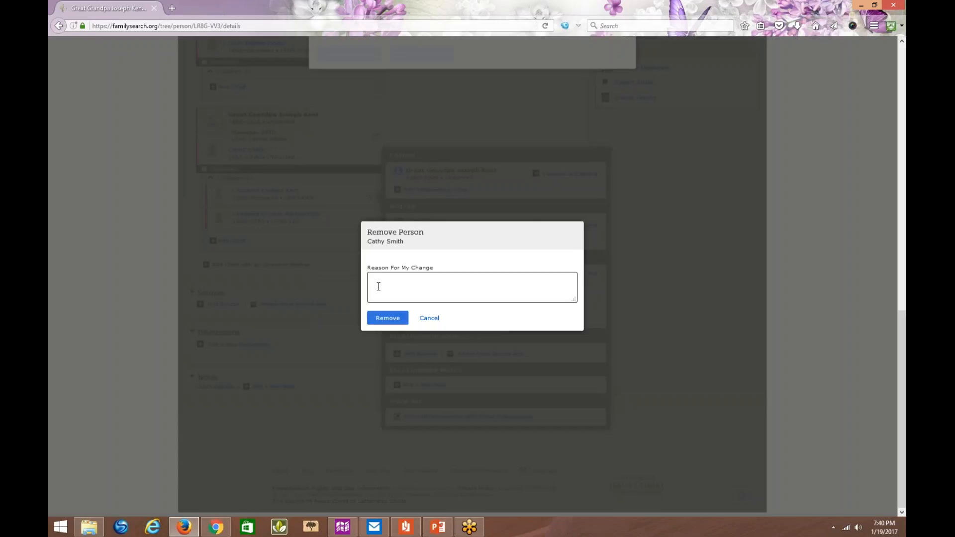
click(436, 319)
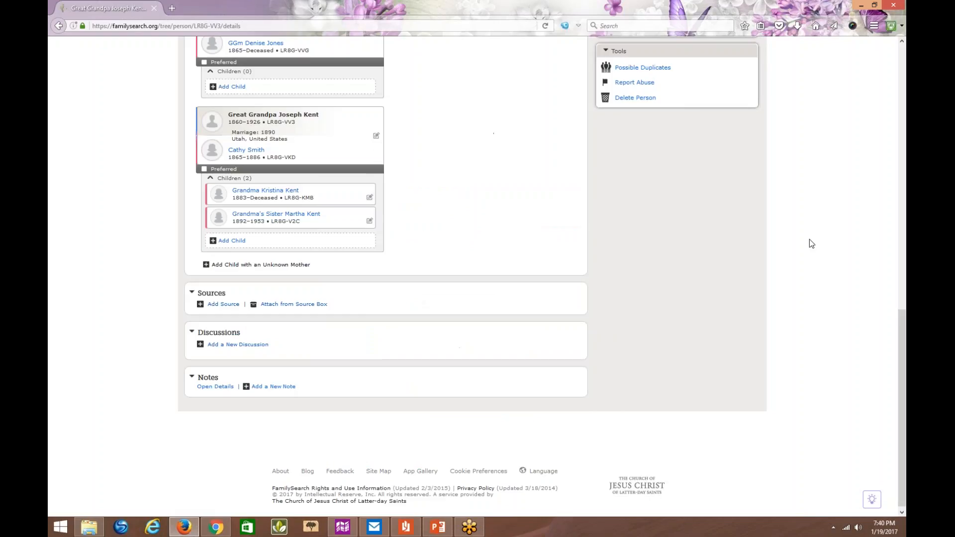
- Copy the grandmother's person ID from the children listed under the 1890 Utah marriage
drag(906, 329, 905, 230)
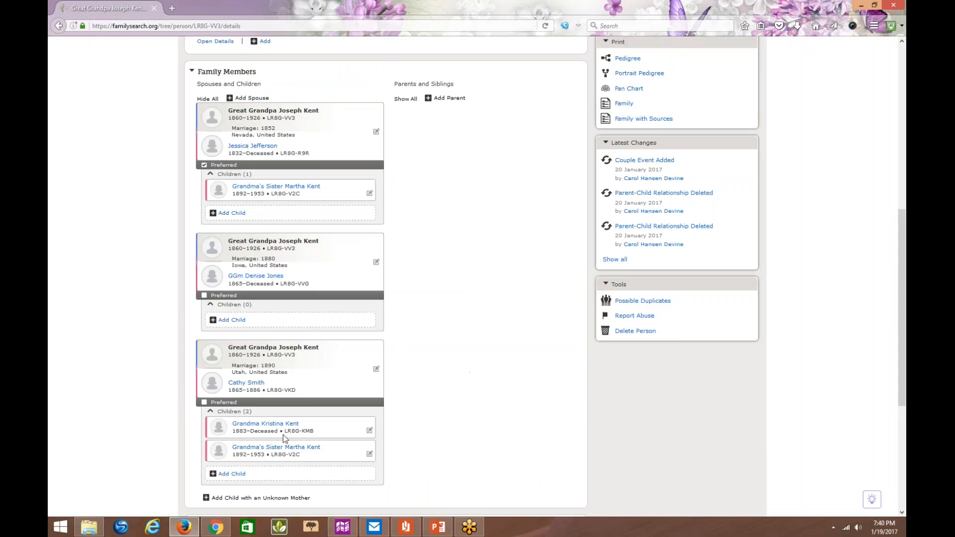
drag(285, 431, 307, 432)
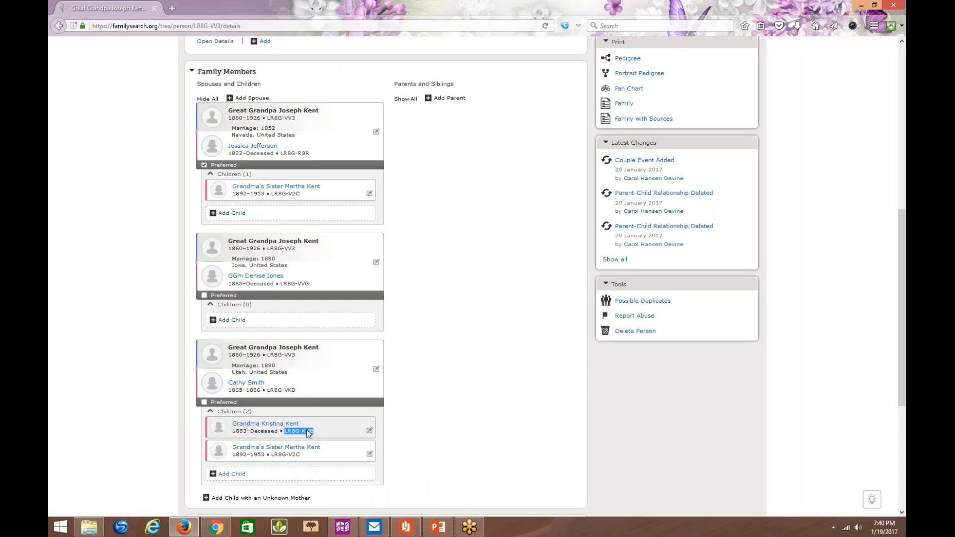
right_click(307, 431)
click(332, 439)
- Add the grandmother as a child of the 1880 Iowa couple by finding her copied ID number, and show all couples' children
click(269, 326)
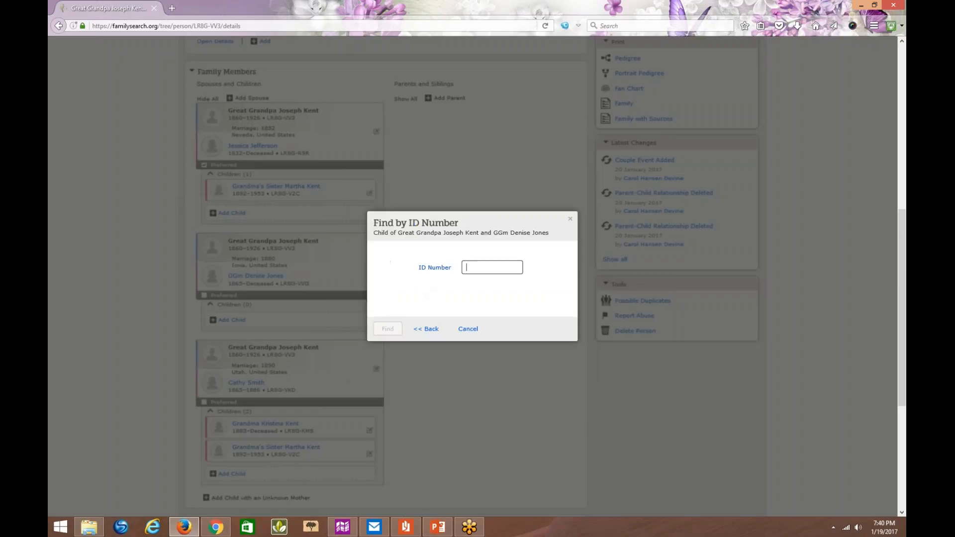
right_click(466, 268)
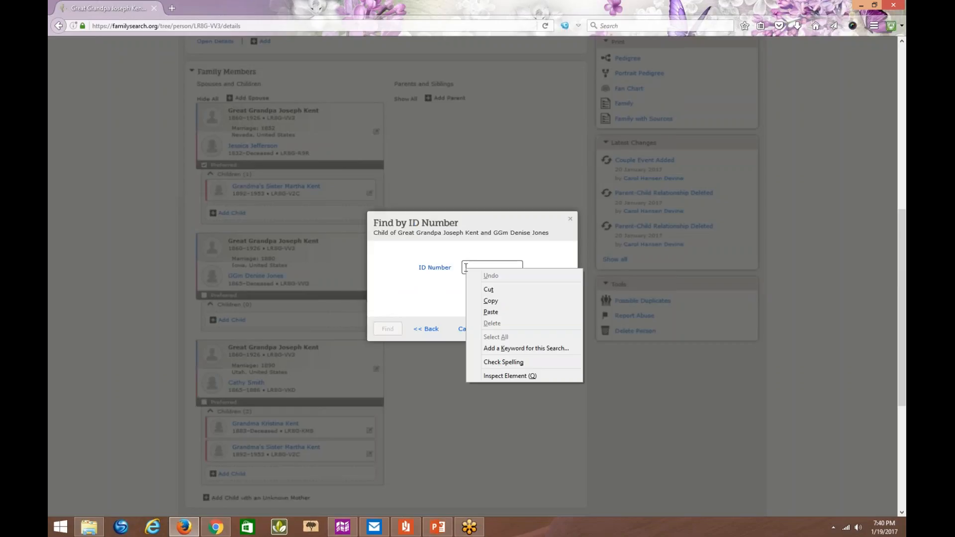
click(485, 301)
click(389, 330)
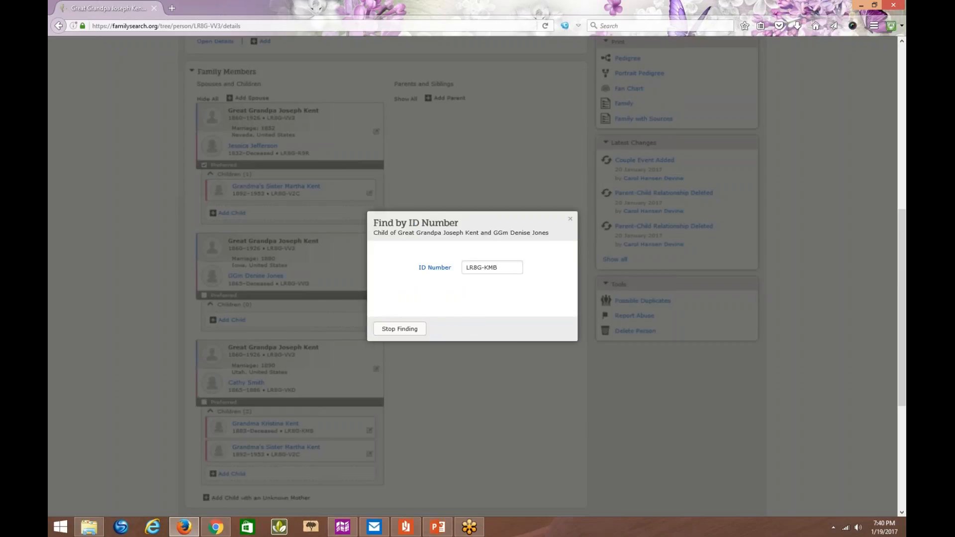
click(372, 292)
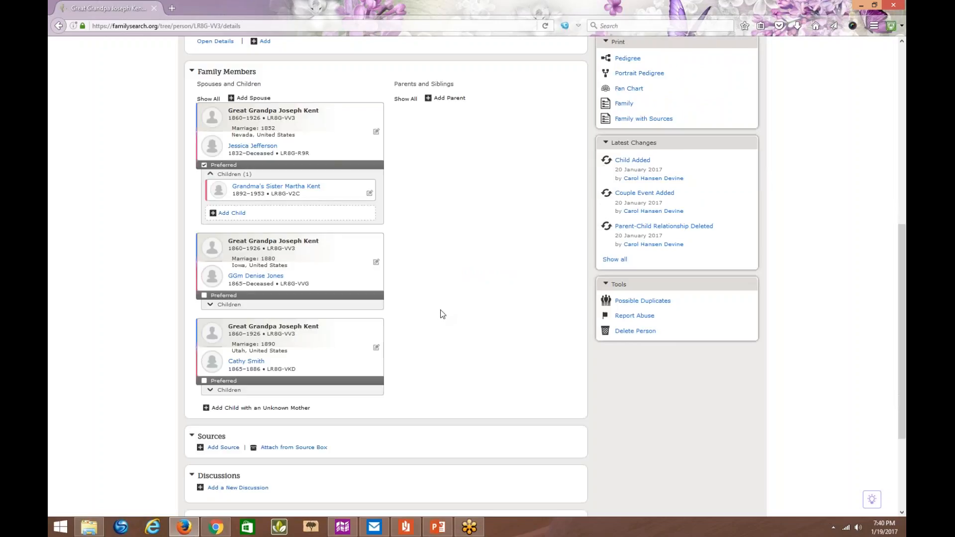
click(229, 391)
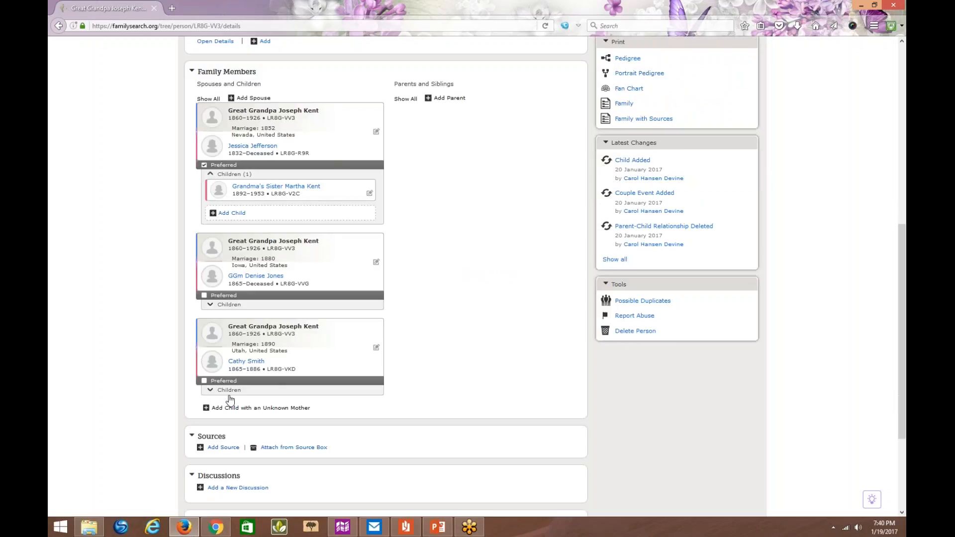
click(208, 99)
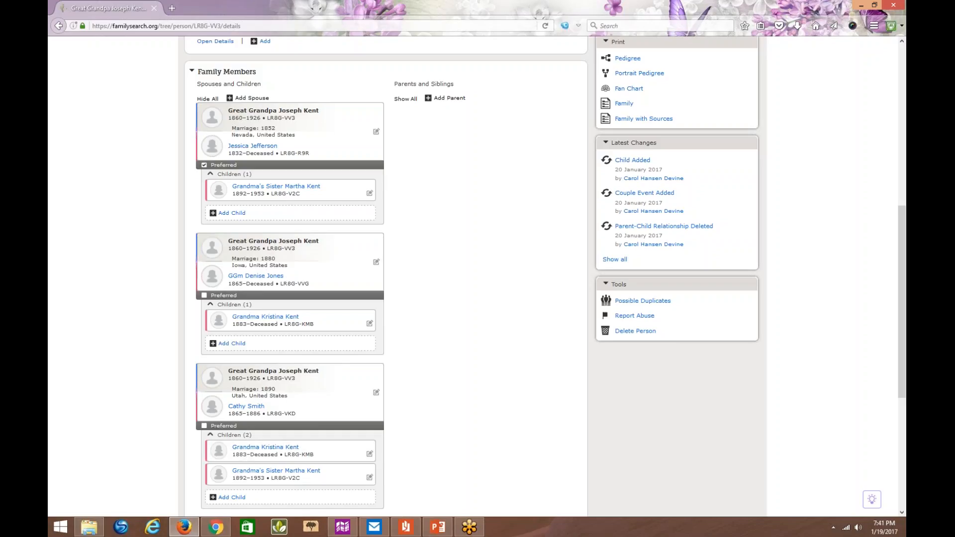
- Remove the 1890 Utah couple as the grandmother's parents with the reason "incorrect mother", and show all couples' children again
mouse_move(277, 264)
click(370, 455)
drag(905, 308, 905, 387)
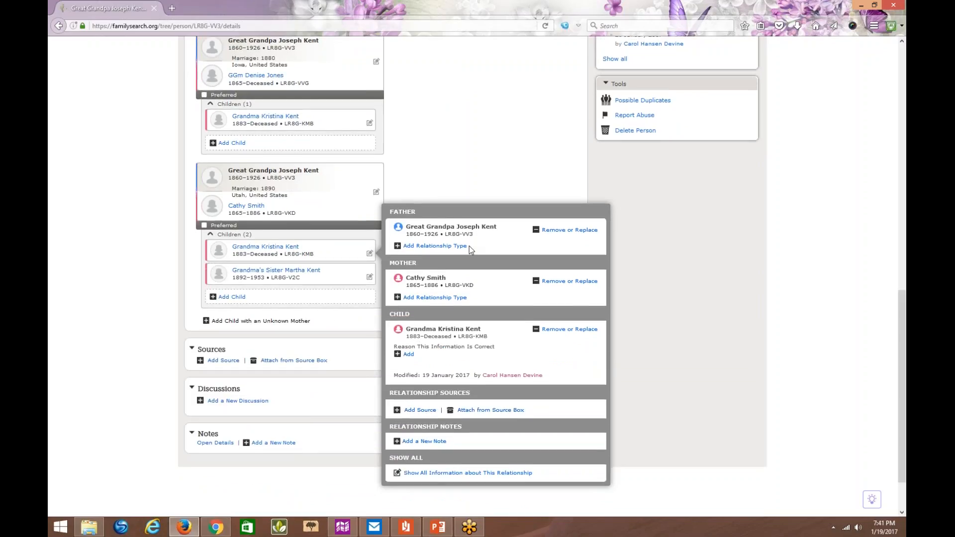
click(559, 333)
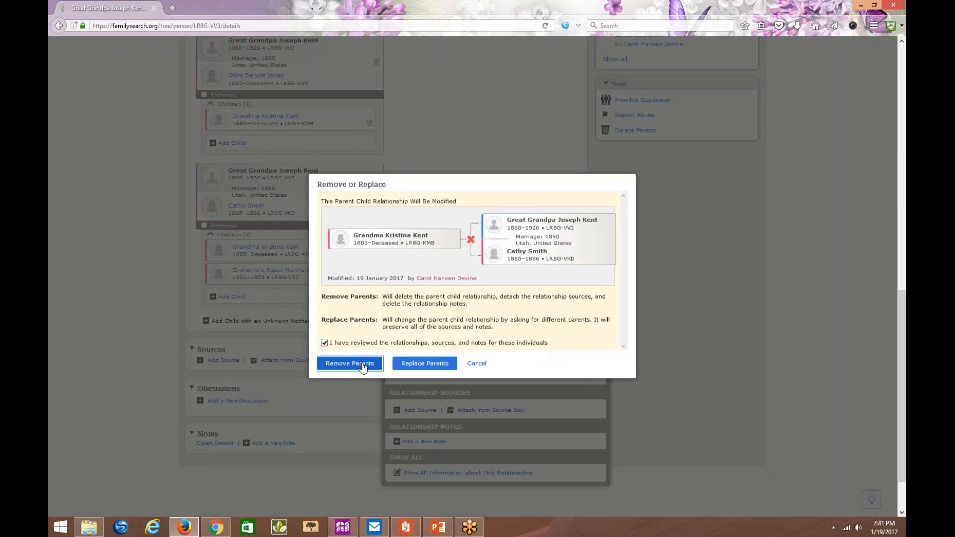
click(363, 367)
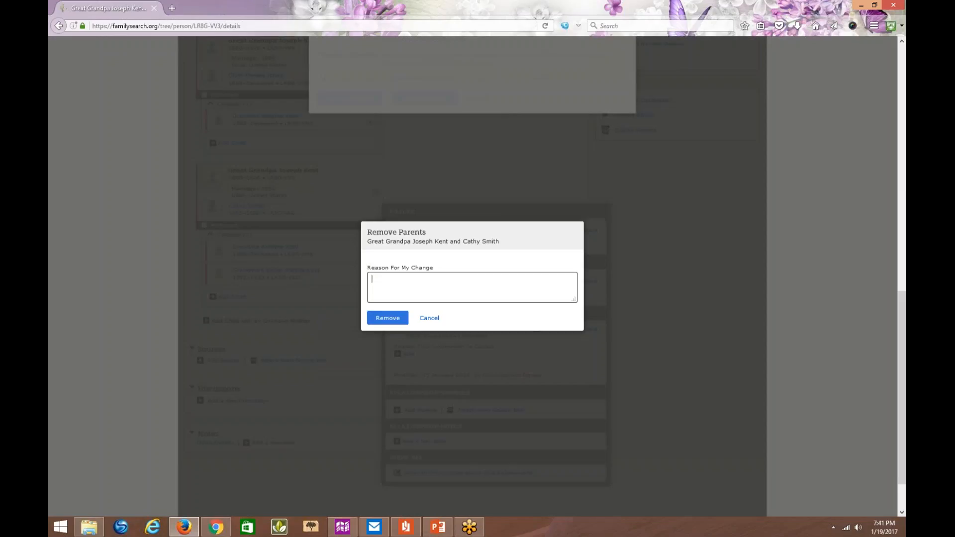
text(incorrect mother)
click(383, 319)
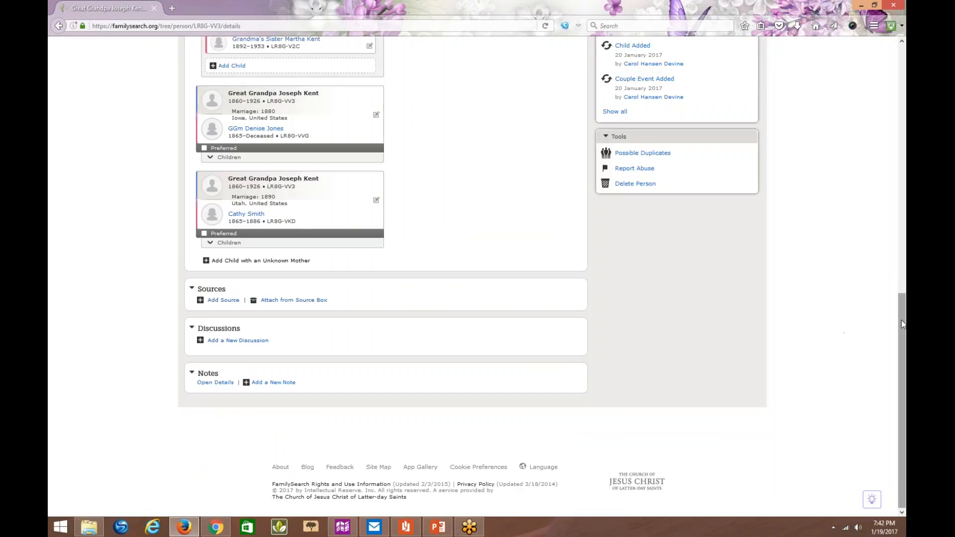
drag(901, 321, 904, 240)
click(208, 126)
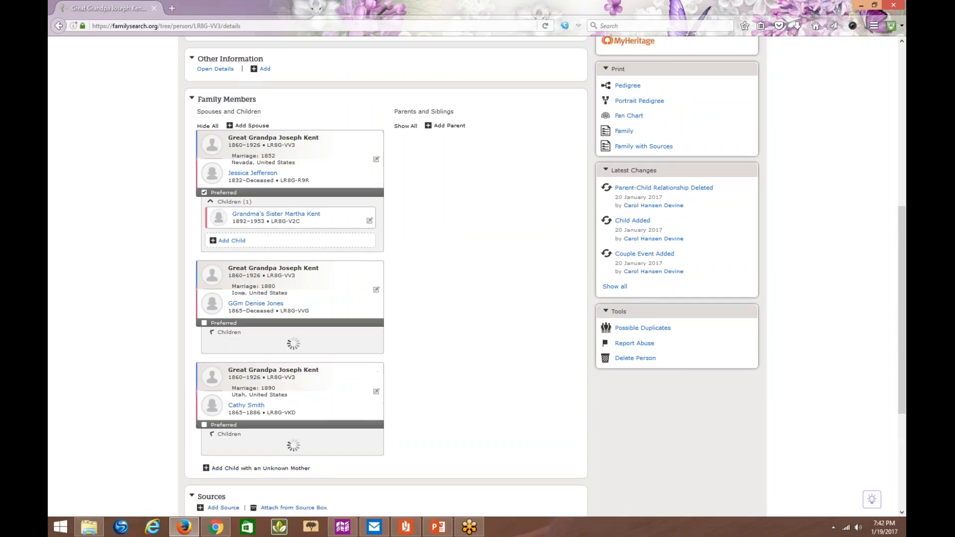
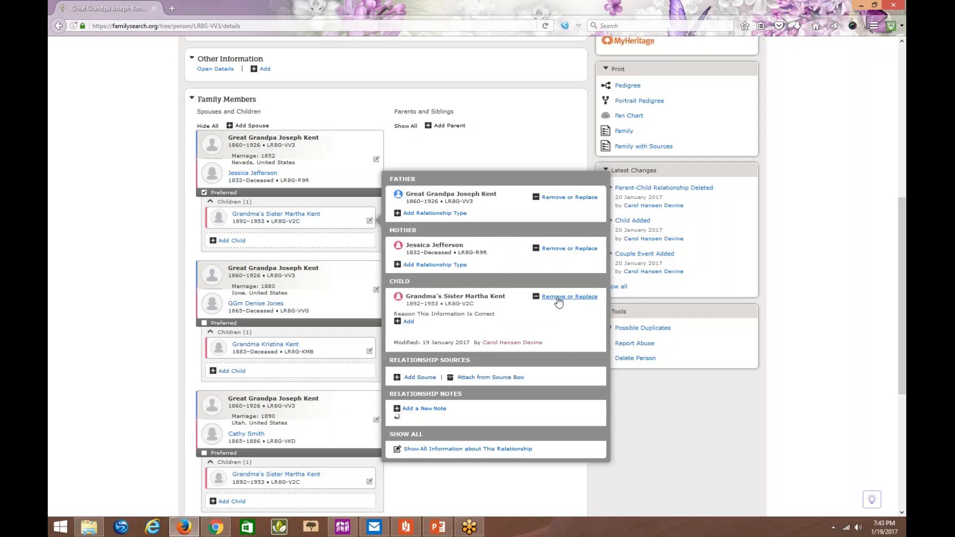
- Remove the 1852 Nevada couple as parents of the grandmother's sister with the reason "incorrect mother", and show all couples' children
click(559, 298)
click(324, 294)
click(366, 315)
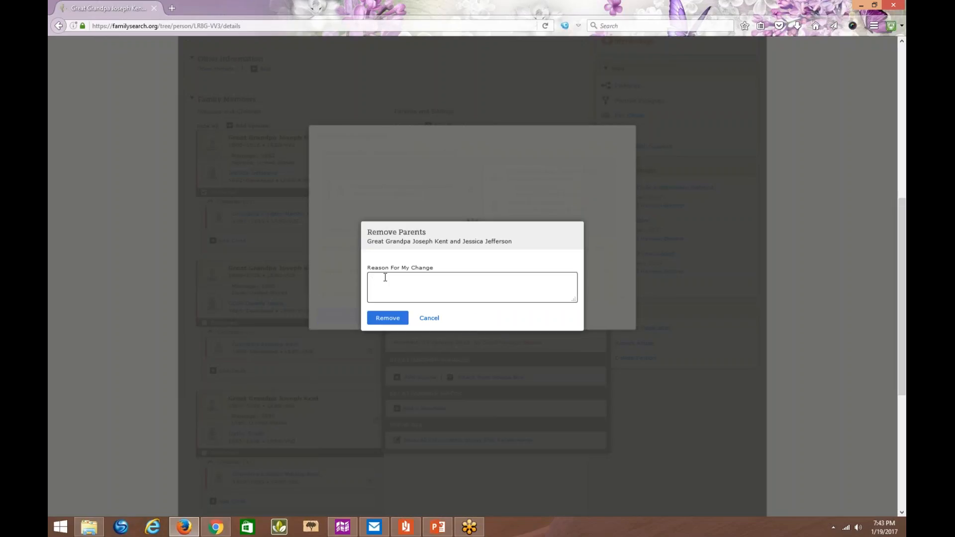
text(incorrect mother)
click(388, 318)
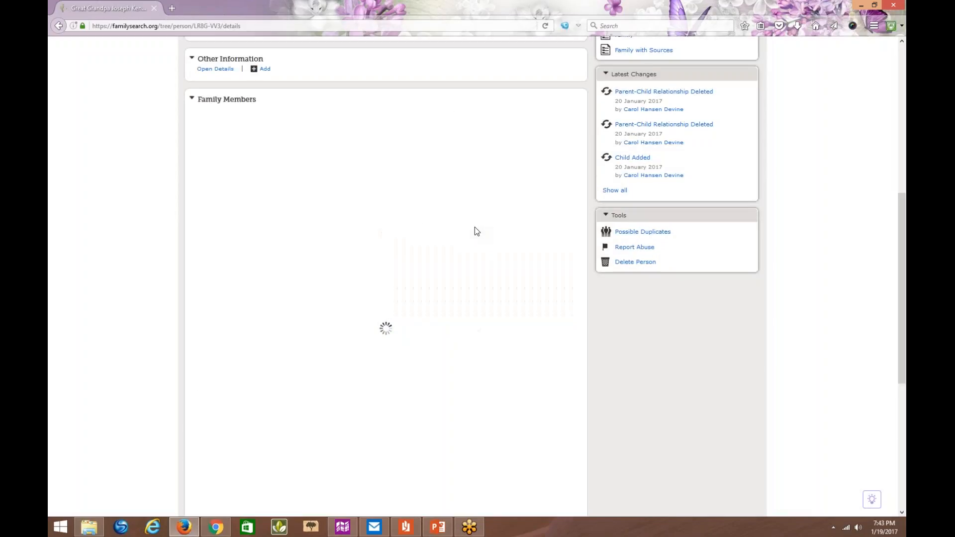
click(208, 126)
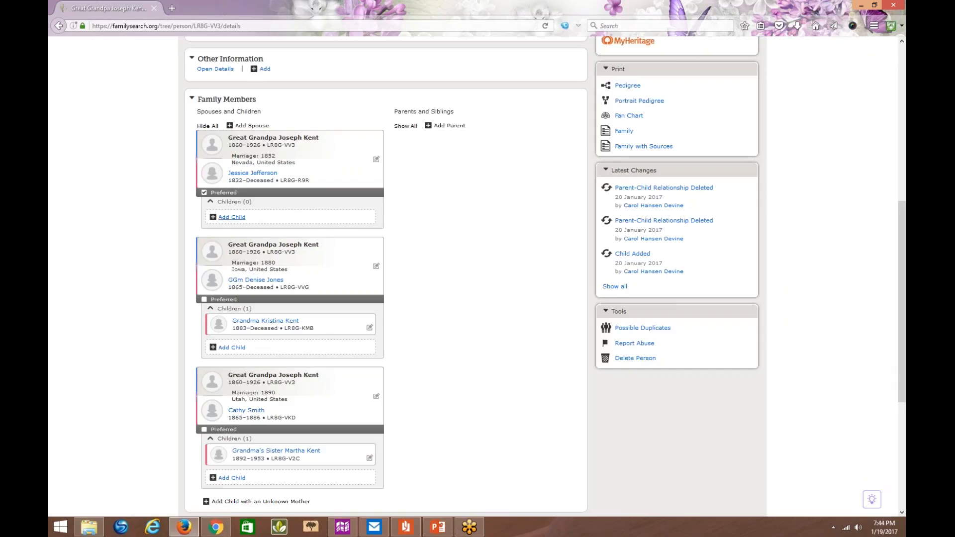
- Start removing the wife from the 1852 Nevada couple relationship, marking the relationships, sources and notes as reviewed
mouse_move(268, 163)
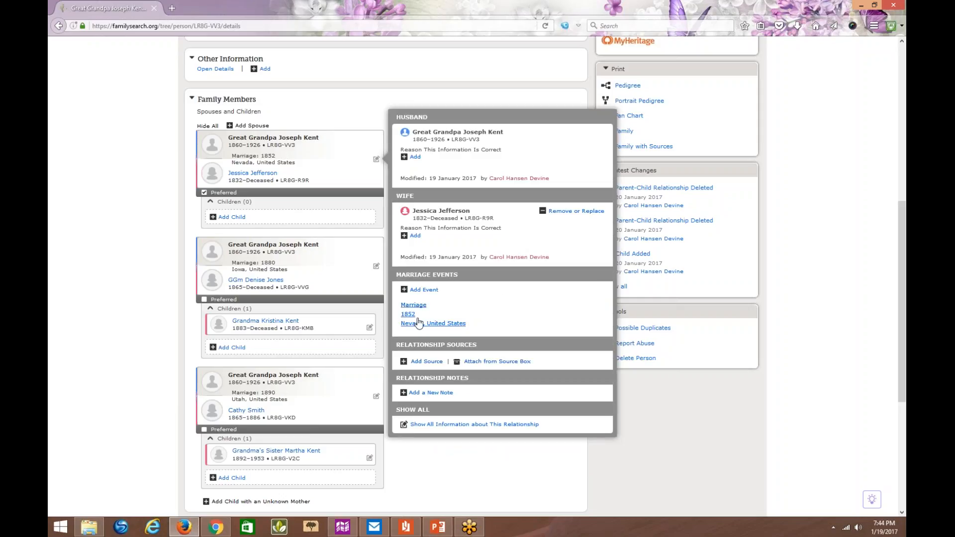
mouse_move(414, 321)
click(564, 217)
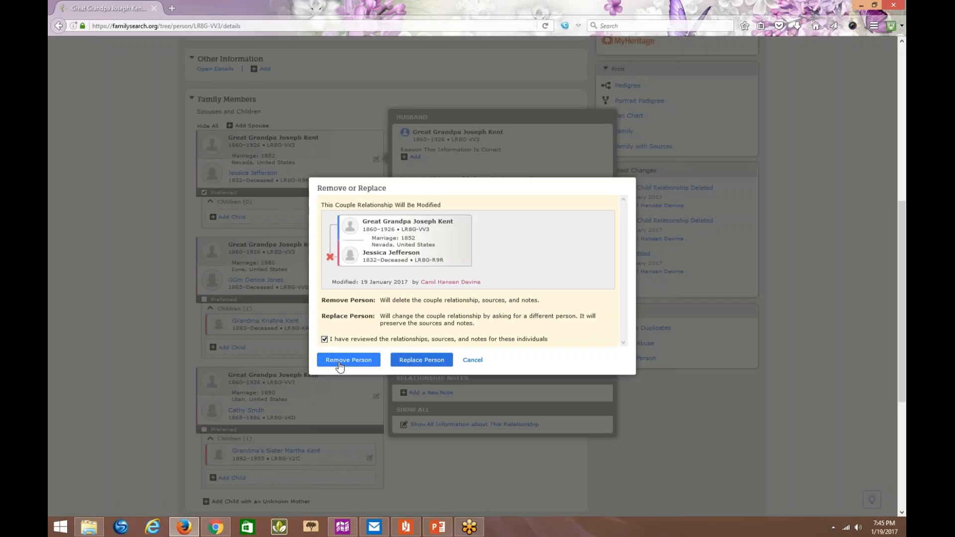
click(345, 365)
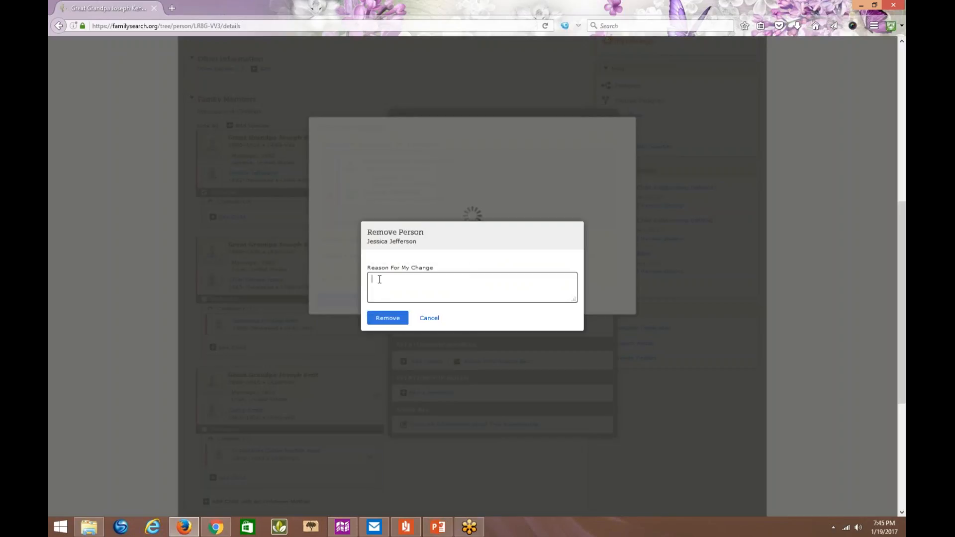
- Remove her, giving as reason that she is an incorrect wife, never married to the great-grandfather, who never lived in Nevada, and show all children
text(incorrect wife.  Was never married to Joseph Kent )
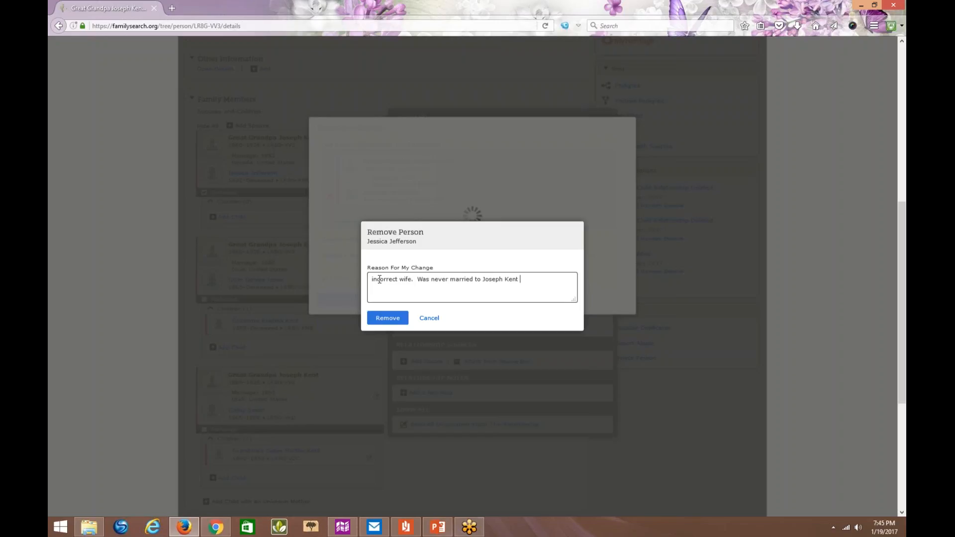
text(LR8G-VV3 who never lived in Nevada.  He is my )
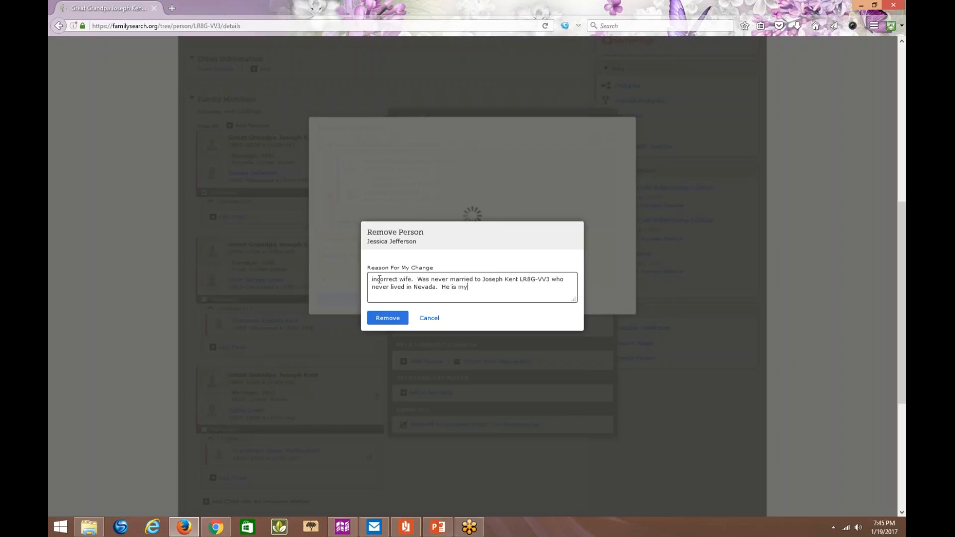
text(gr)
key(BackSpace)
key(BackSpace)
text(great grandfather)
key(BackSpace)
text(I)
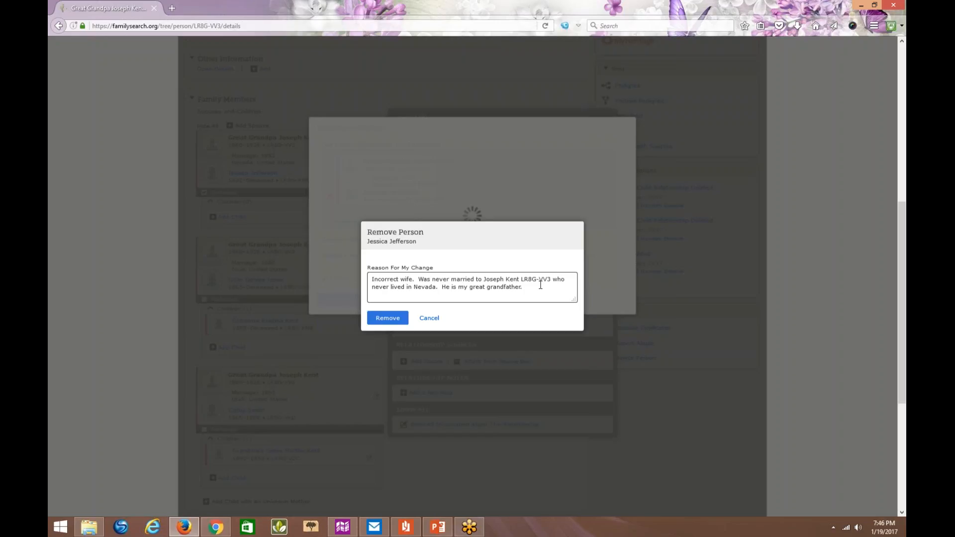
click(390, 320)
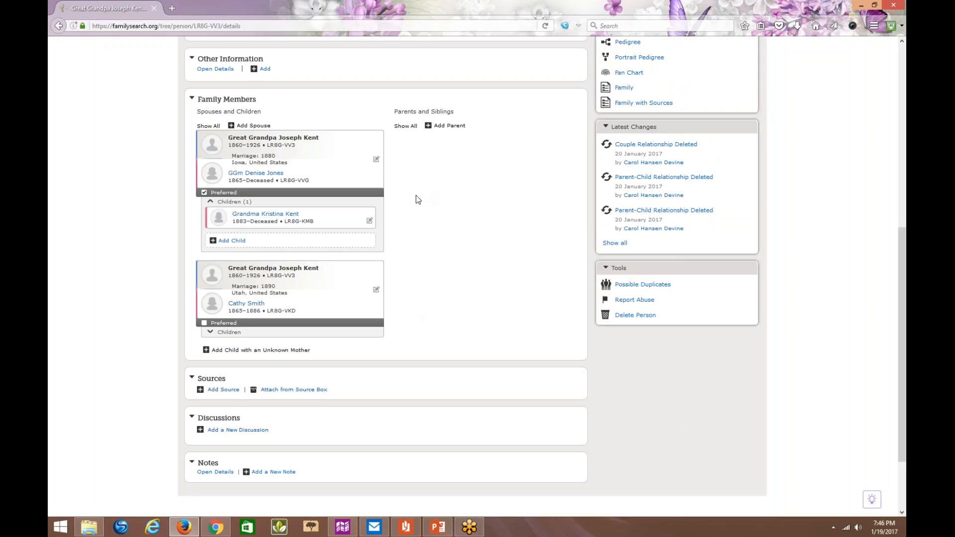
click(207, 127)
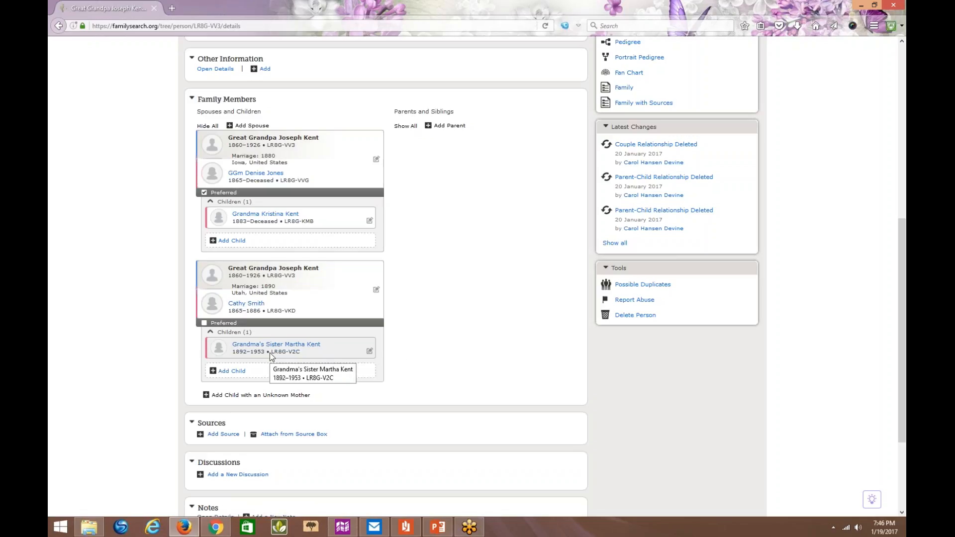
- Check the parents listed on the grandmother's sister's person page, and return through them to the great-grandfather's family members
click(295, 346)
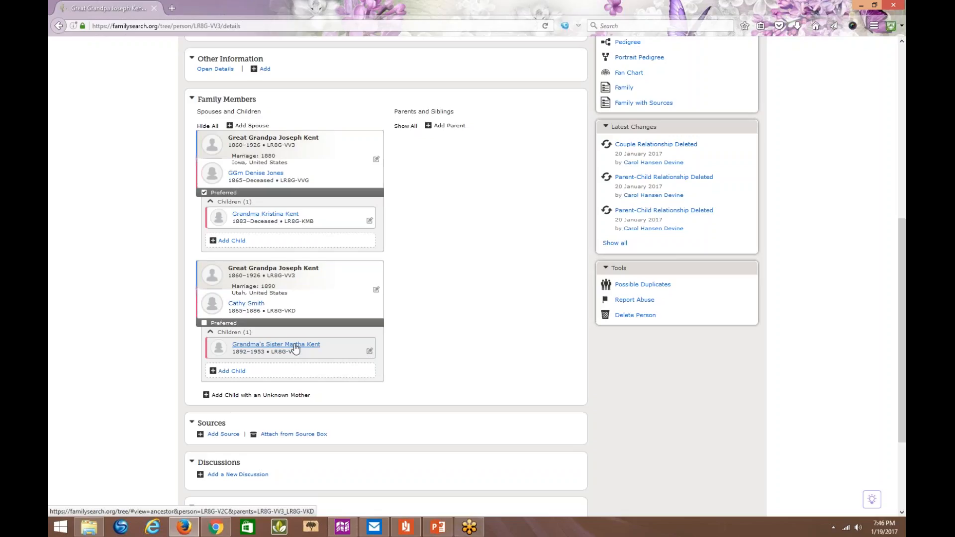
click(403, 401)
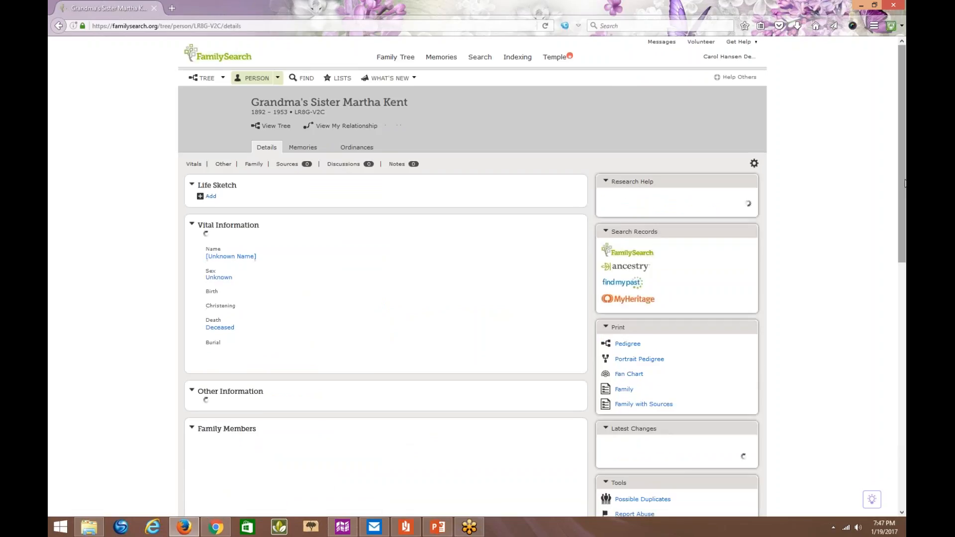
drag(904, 184, 905, 346)
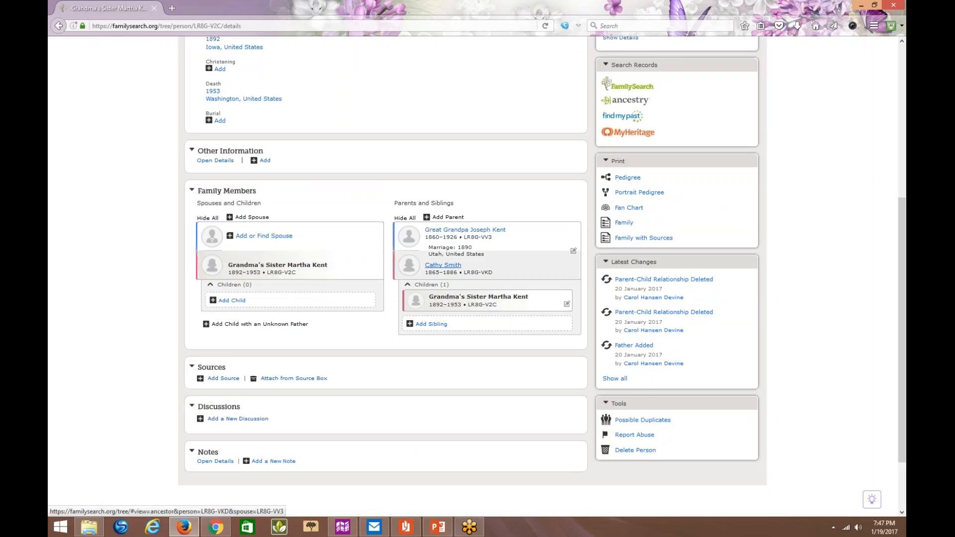
click(450, 230)
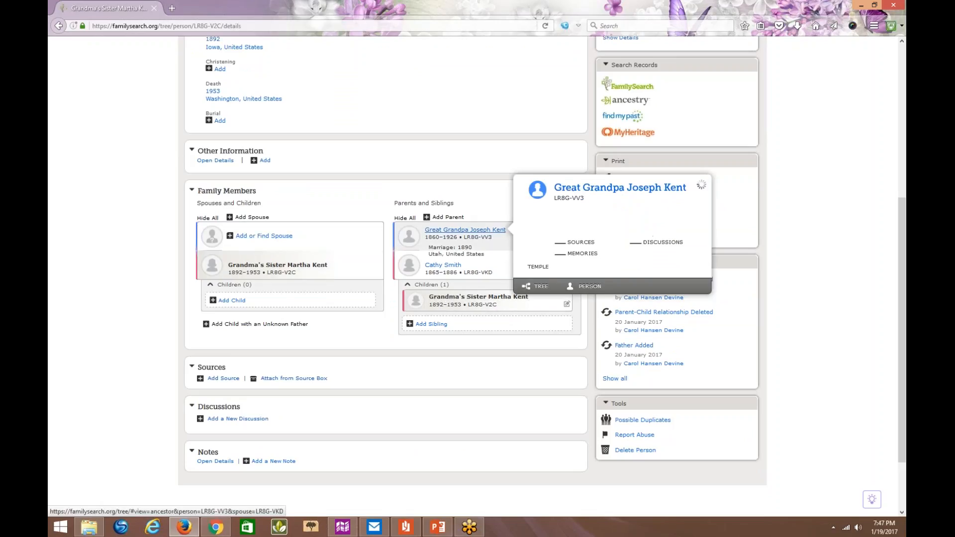
click(584, 287)
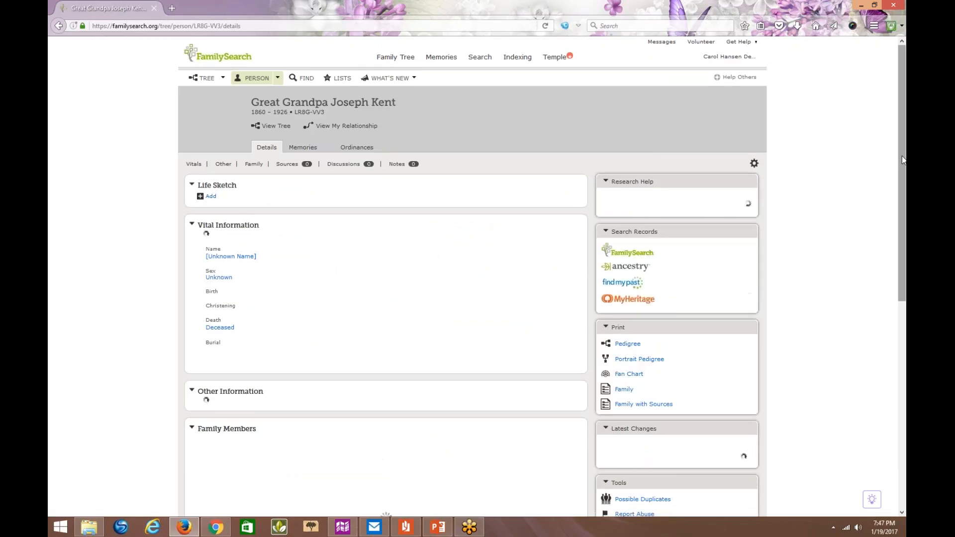
drag(904, 161, 707, 351)
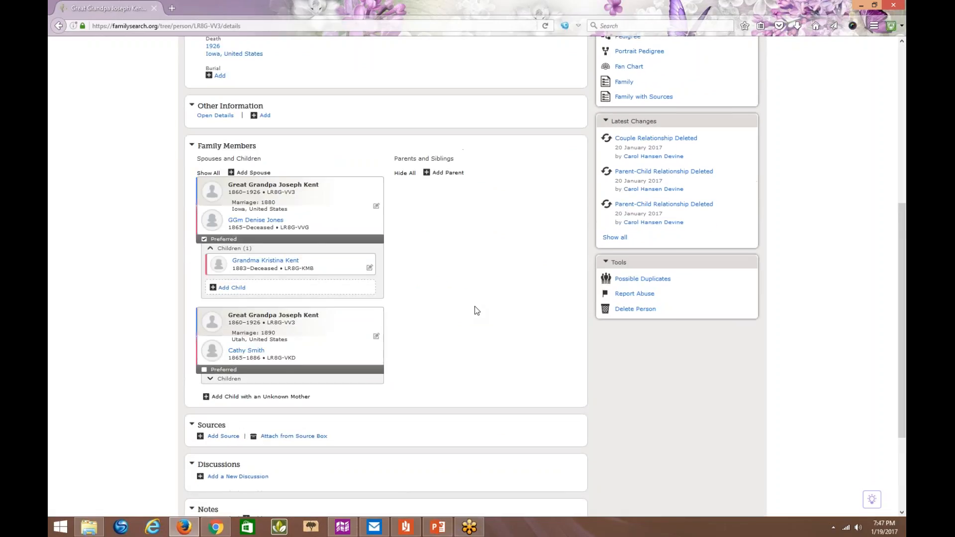
- Review the spouse and children on the 1890 Utah wife's person page, and go back to the great-grandfather's page
click(259, 351)
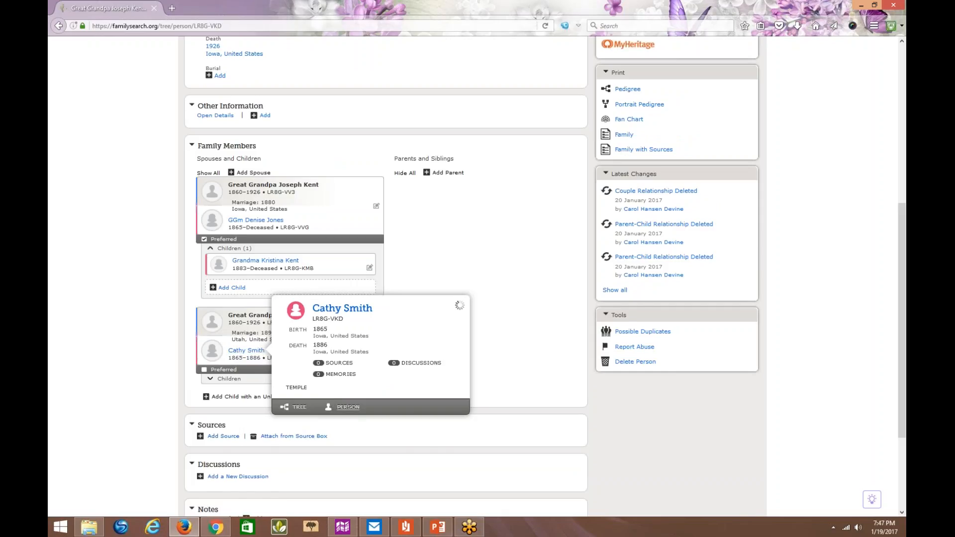
click(348, 407)
drag(902, 123, 903, 247)
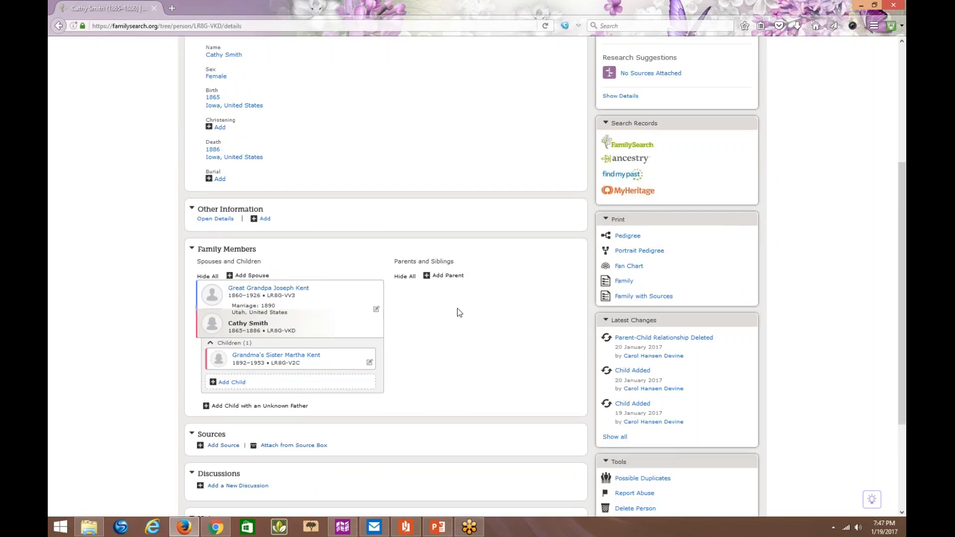
click(292, 297)
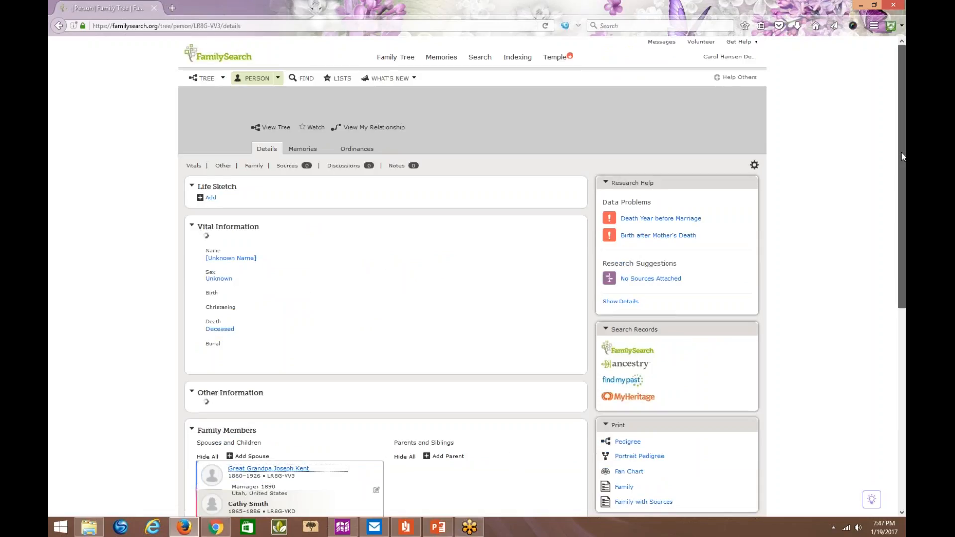
drag(903, 156, 905, 251)
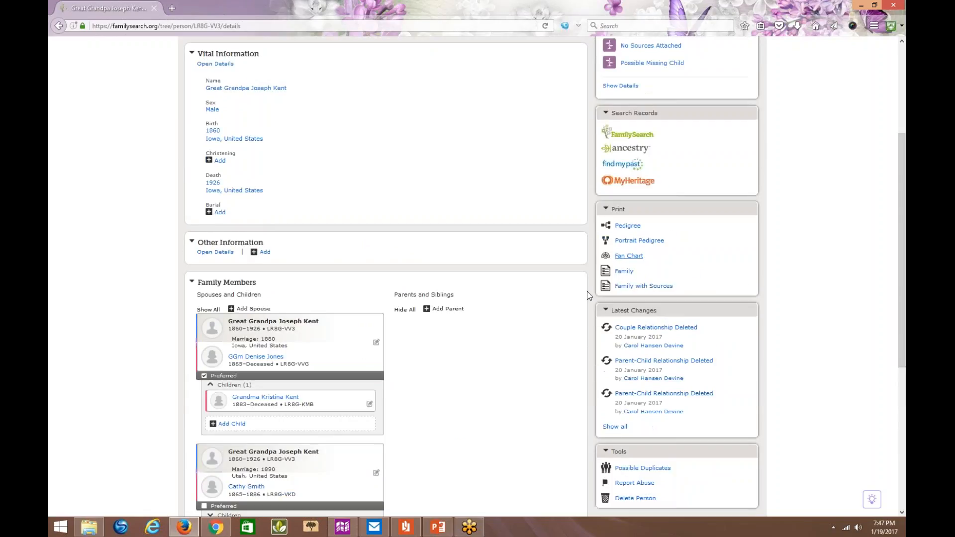
- Review the 1880 Iowa wife's family members, and open the grandmother's person page from there at her family members
click(274, 358)
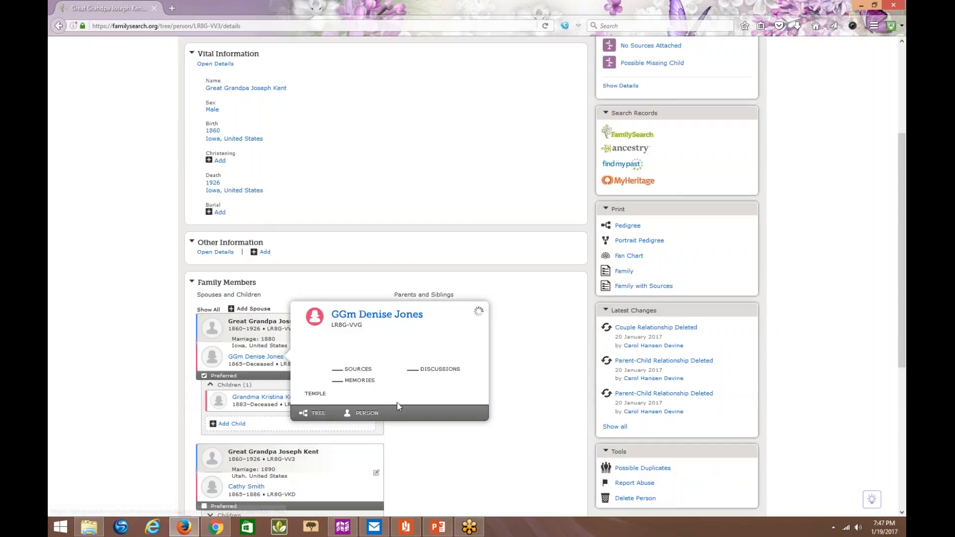
click(368, 414)
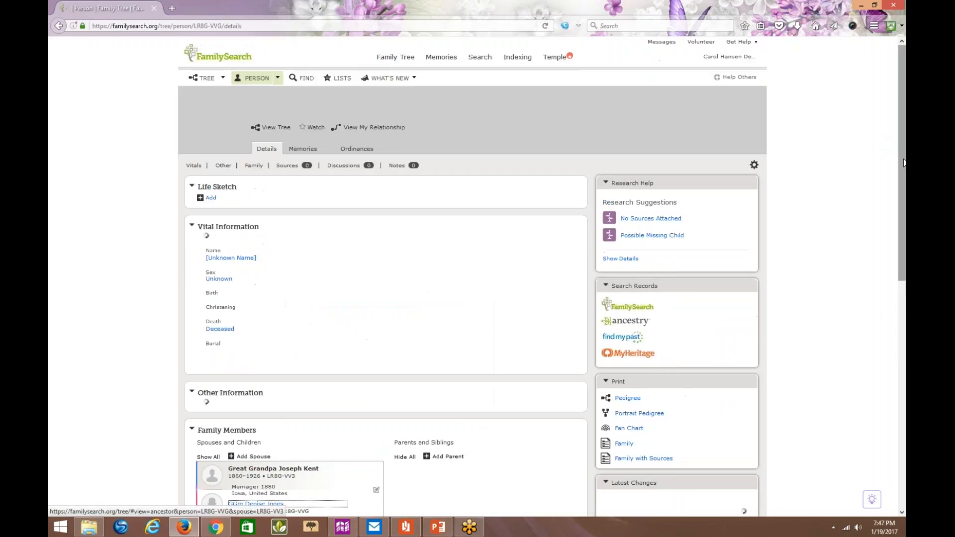
drag(904, 164, 904, 343)
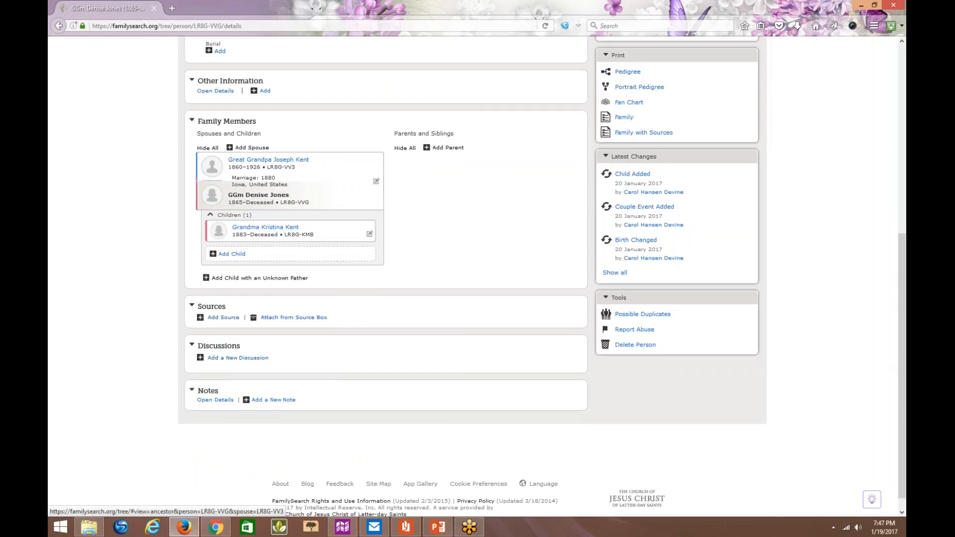
click(270, 231)
click(382, 284)
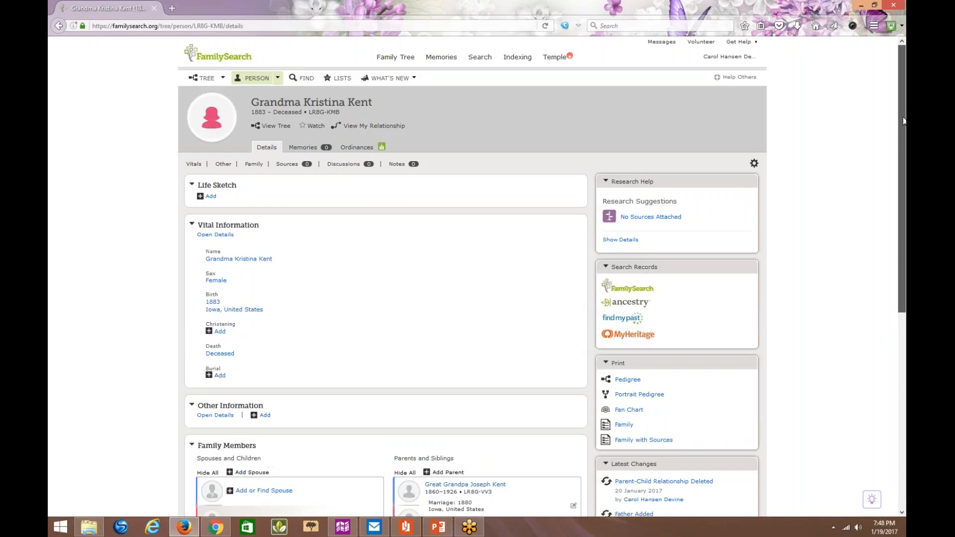
scroll(242, 390, down, 5)
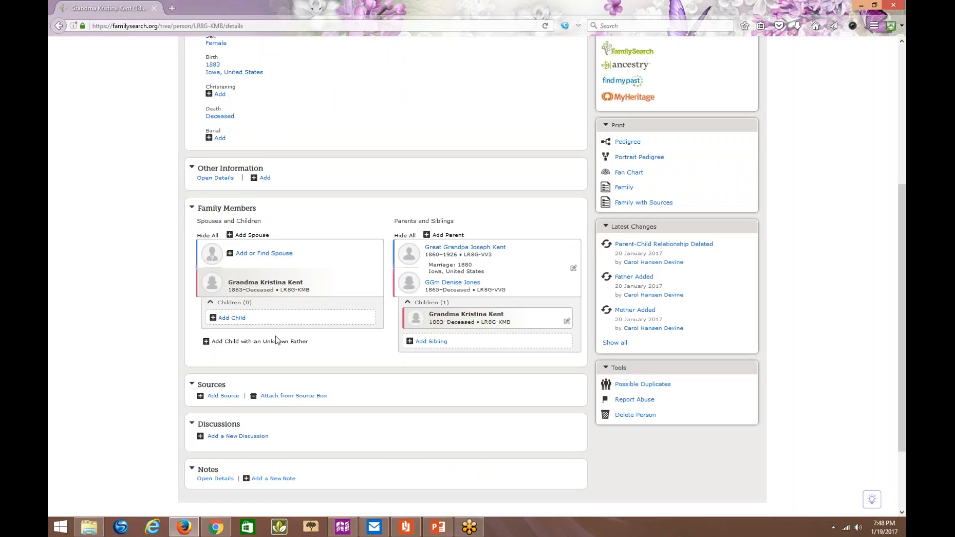
- Try to find the grandmother's husband by his name with deceased status, and look through the possible matches
click(292, 253)
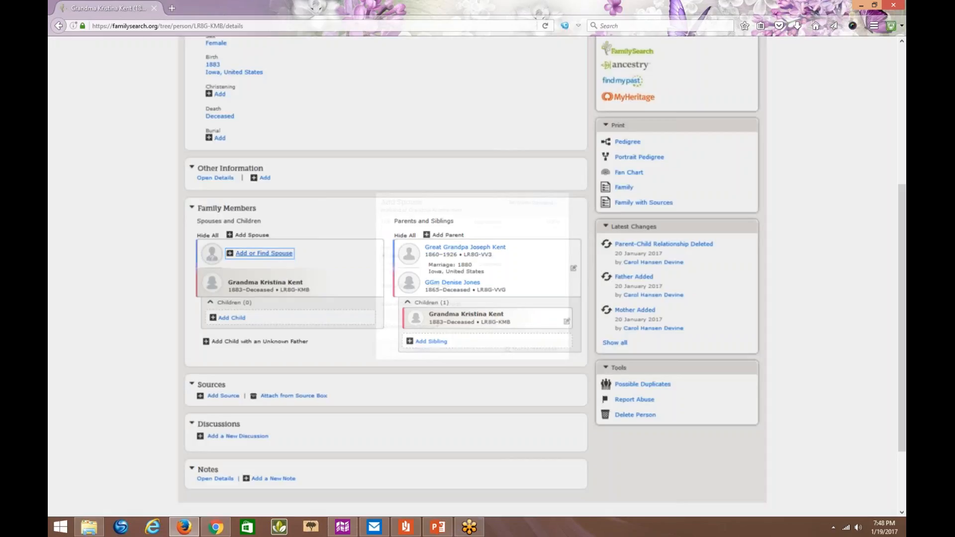
click(408, 222)
key(Tab)
text(Jefferson)
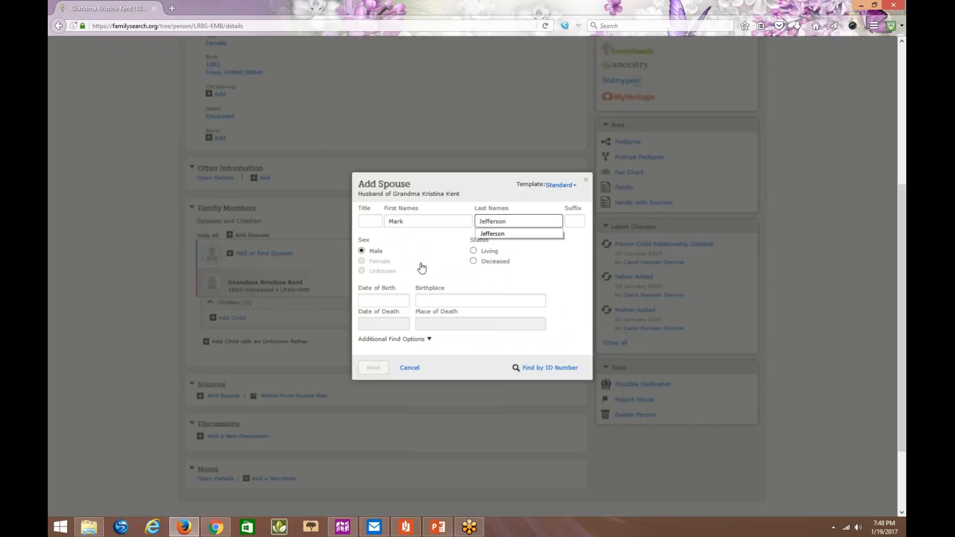
click(473, 262)
click(368, 298)
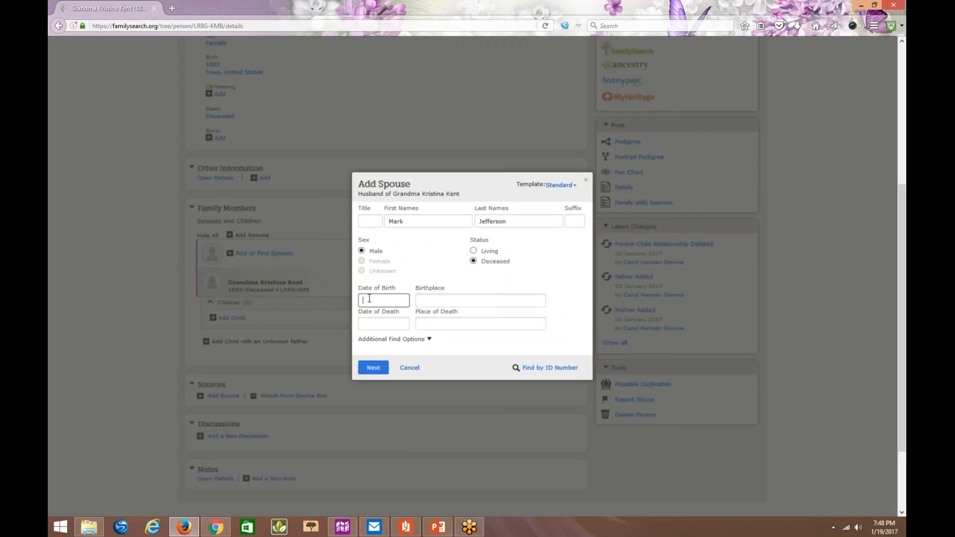
text(1)
click(390, 370)
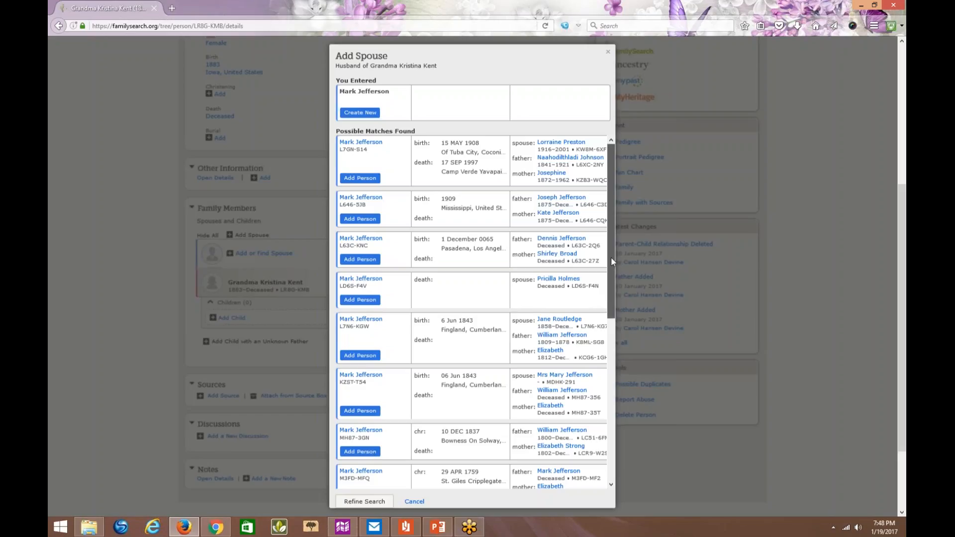
drag(611, 257, 609, 47)
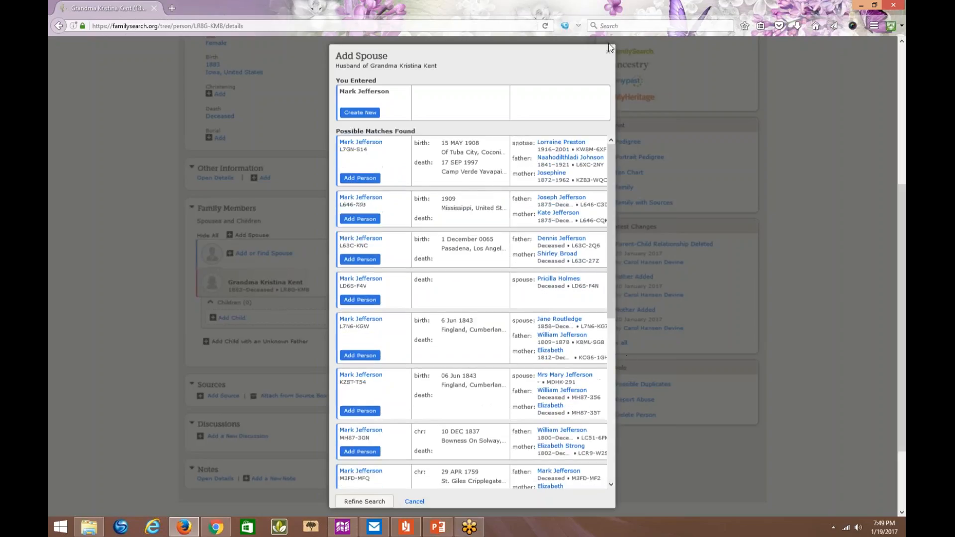
click(762, 153)
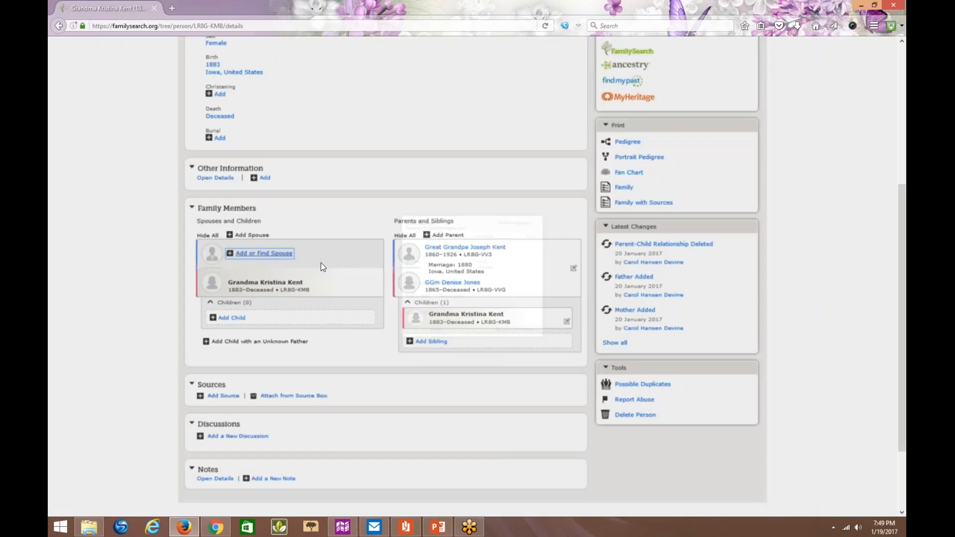
- Find the grandmother's husband by his ID number and add the matching person as her spouse
click(320, 263)
click(547, 367)
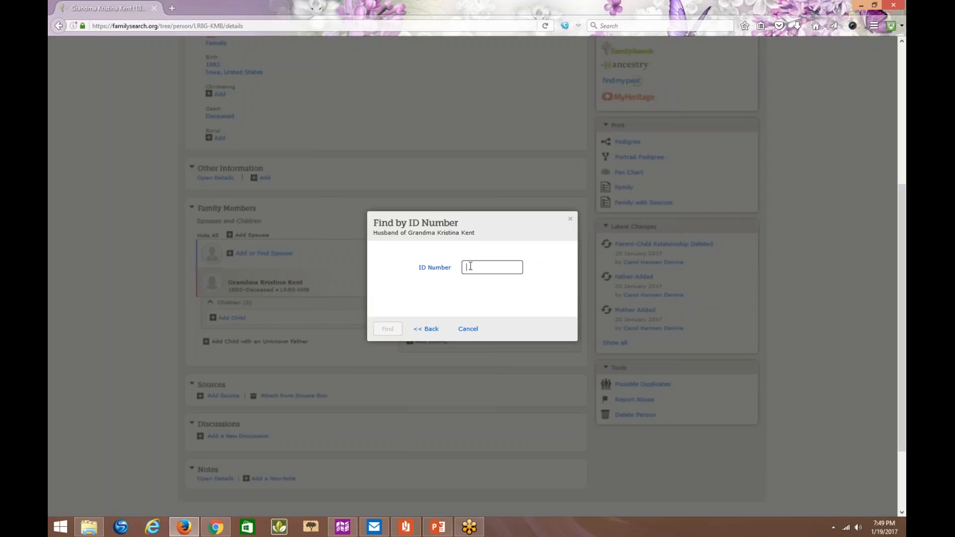
text(LR8G-)
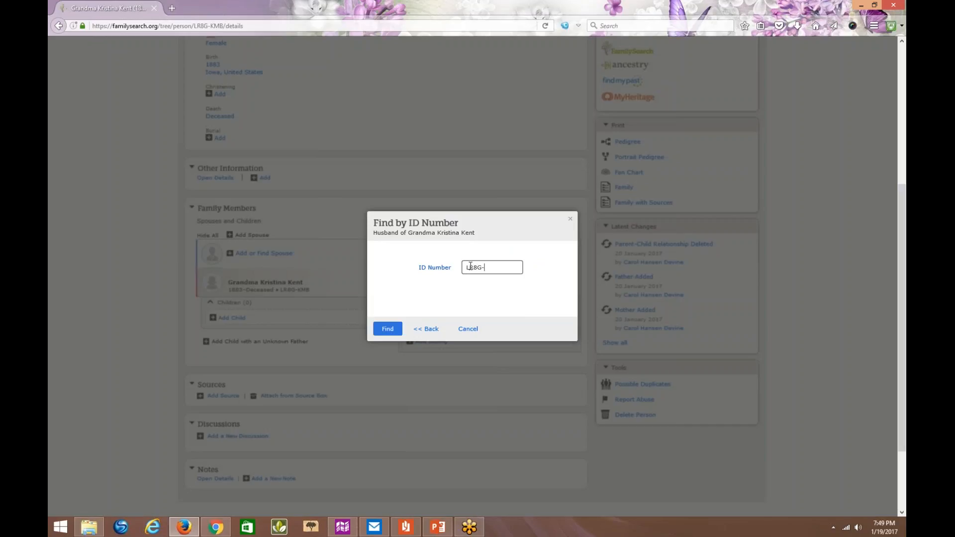
text(KWT)
click(388, 328)
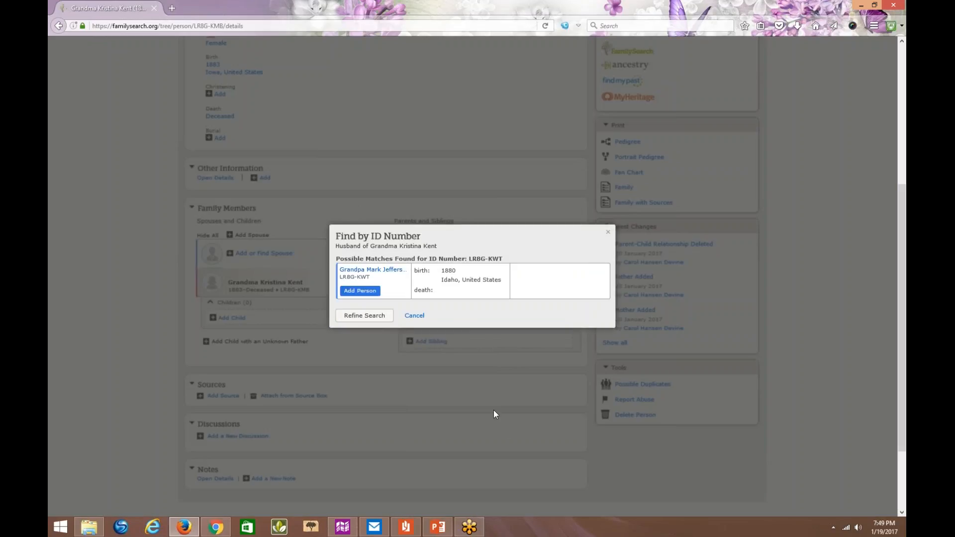
click(360, 290)
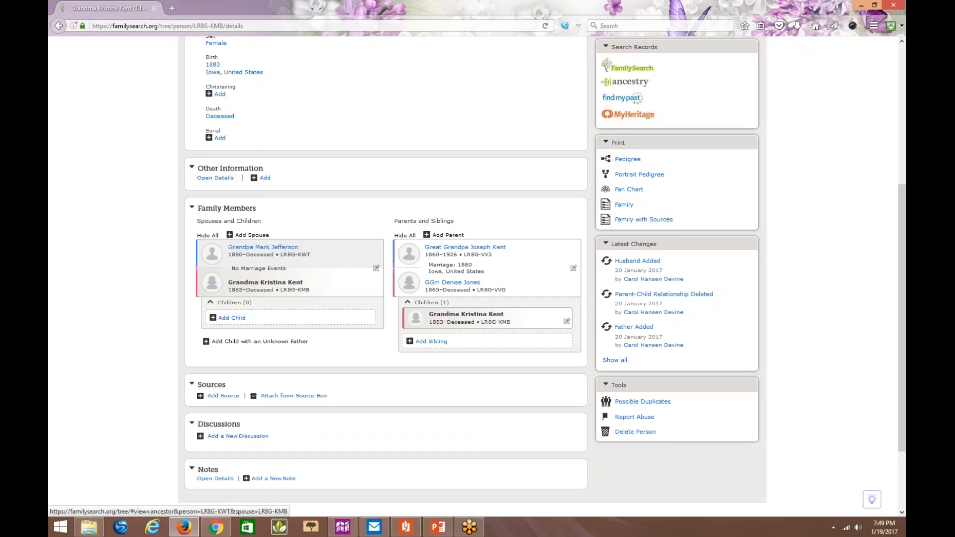
- Add a marriage event to the grandparents' couple relationship, dated 1918 in Utah, United States, and save it
click(376, 269)
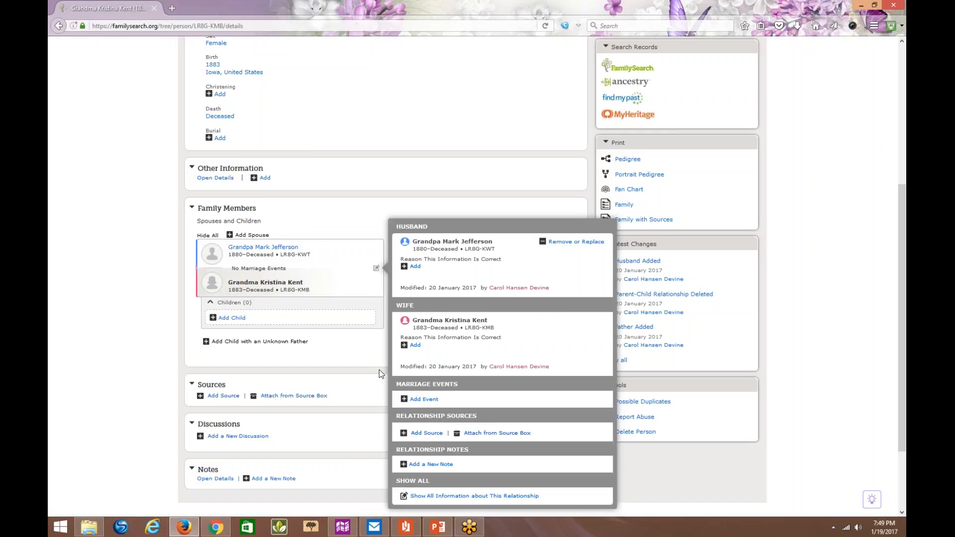
click(423, 400)
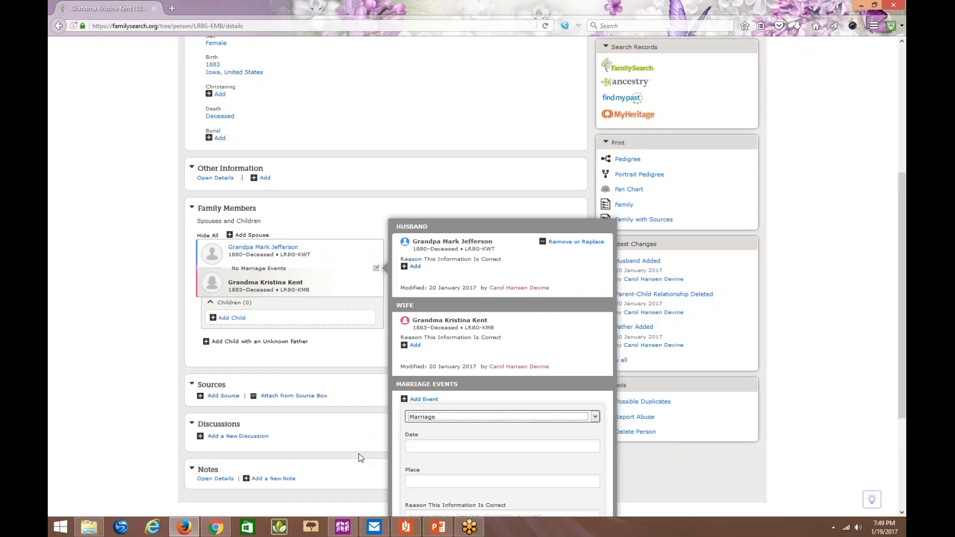
click(418, 444)
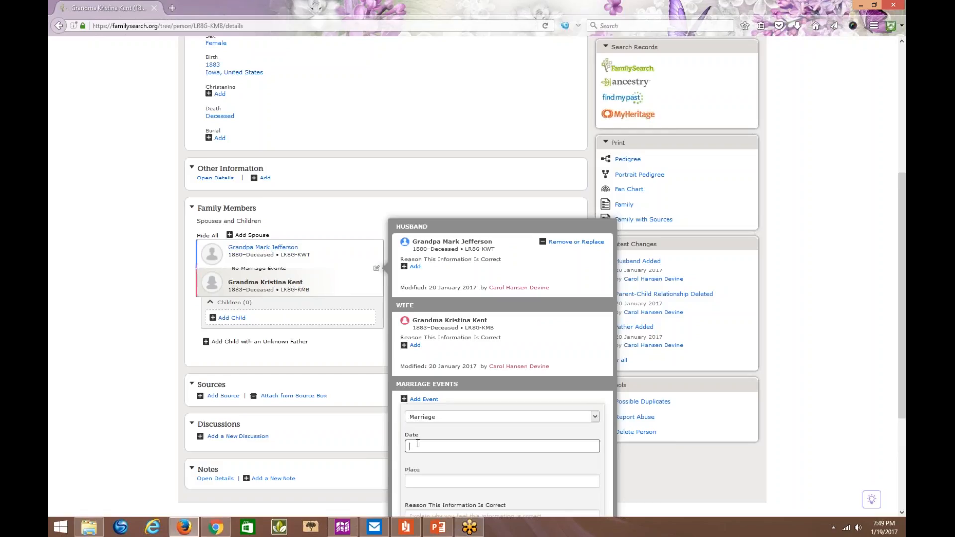
text(1918)
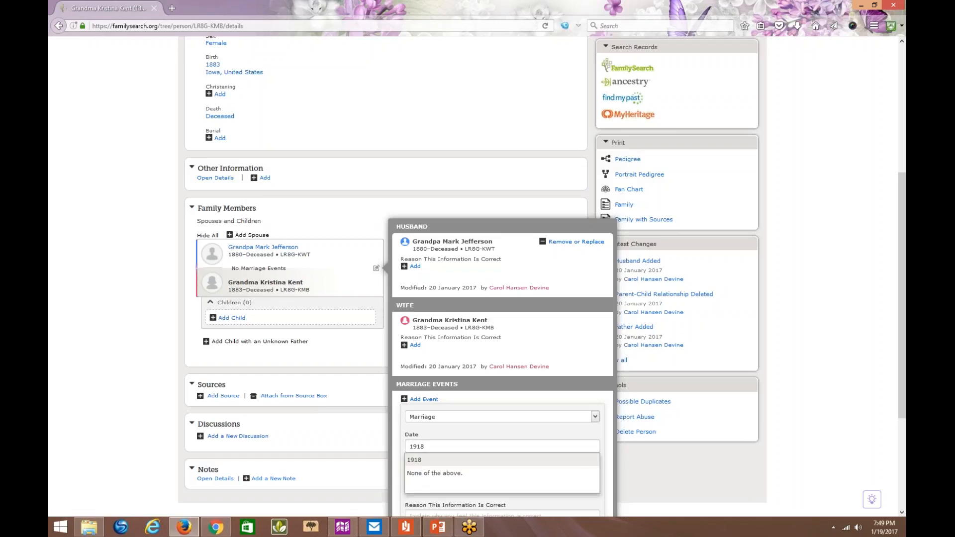
key(Tab)
text(Utah, USA)
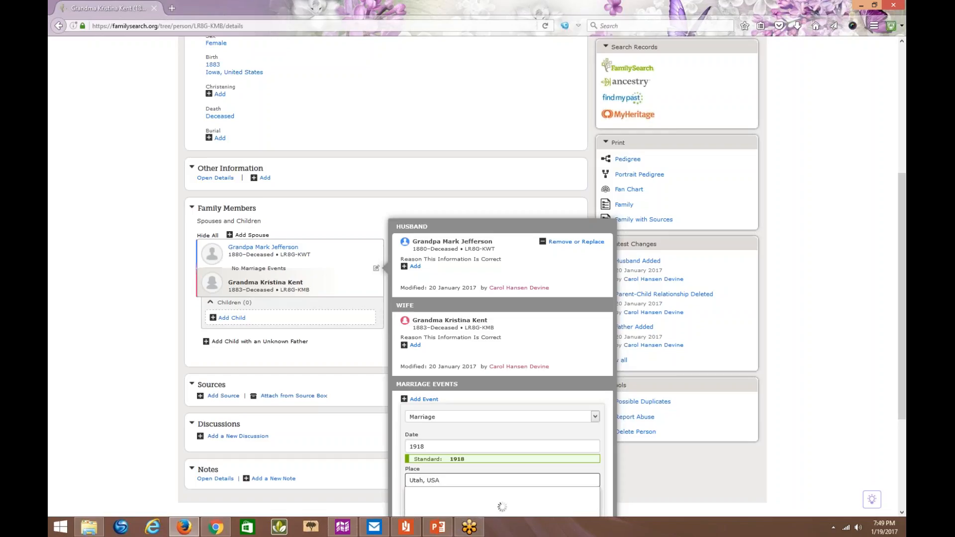
click(429, 495)
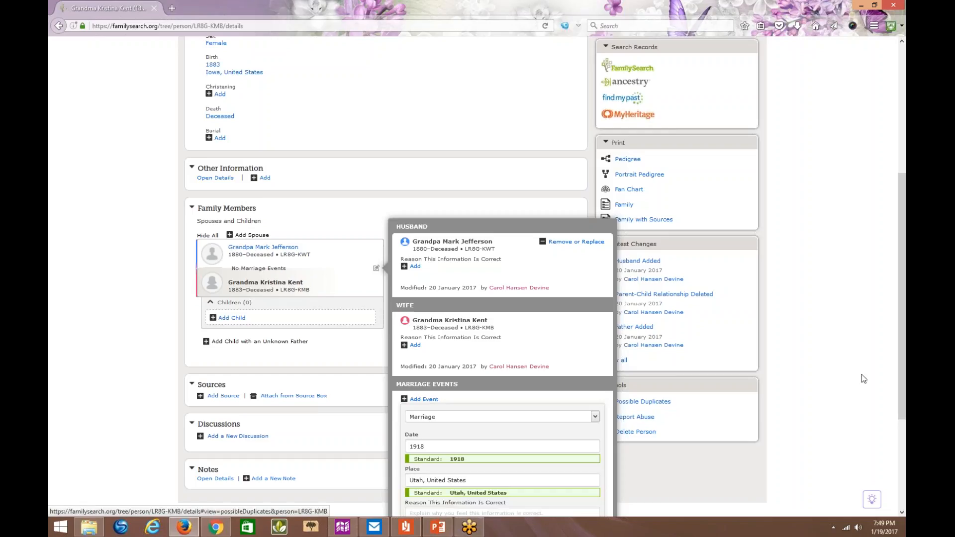
scroll(904, 320, down, 3)
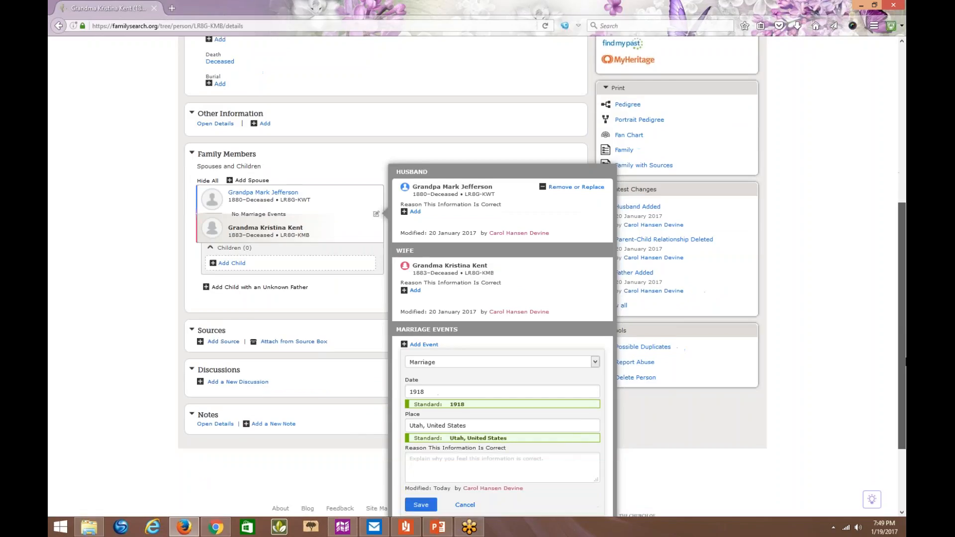
click(421, 396)
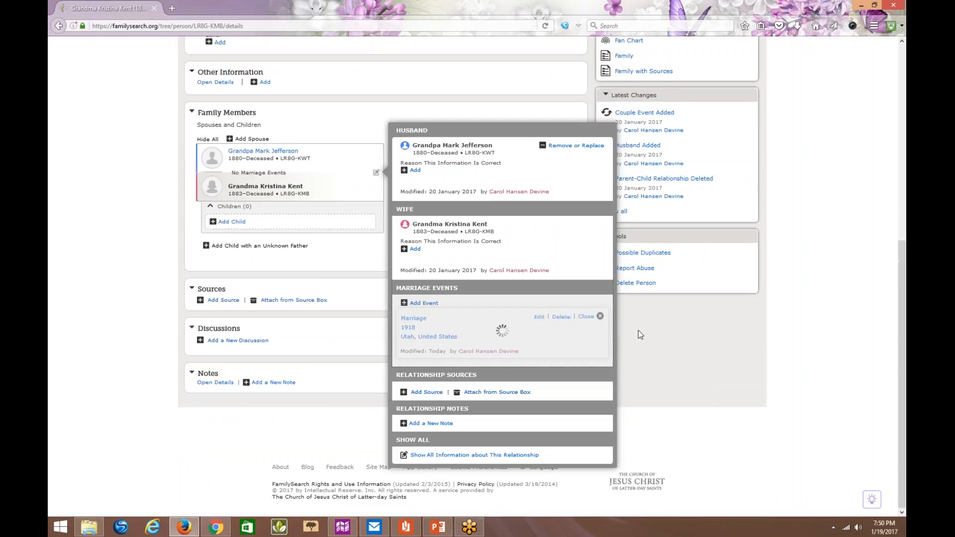
click(586, 317)
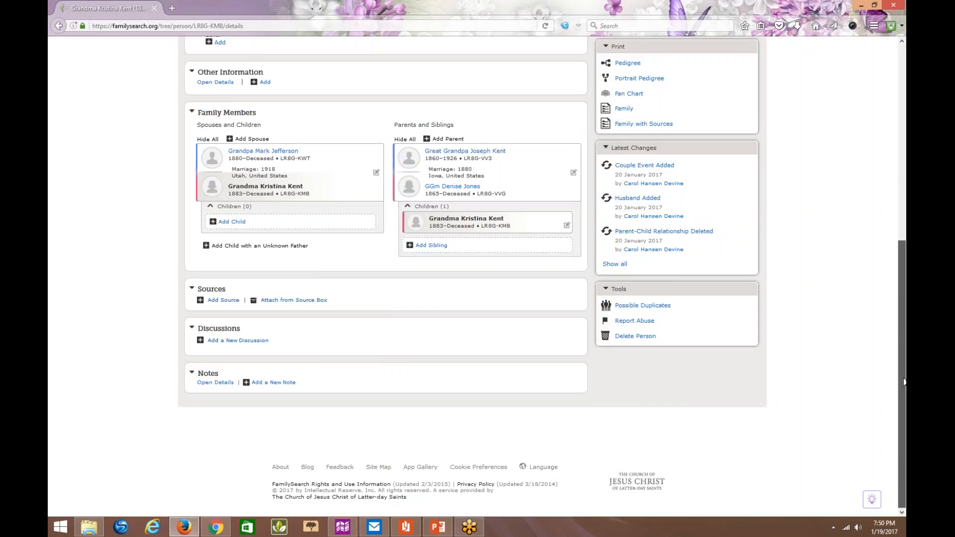
- Open the great-grandfather's person page from the grandmother's parents and review his spouses and children
drag(904, 381, 897, 290)
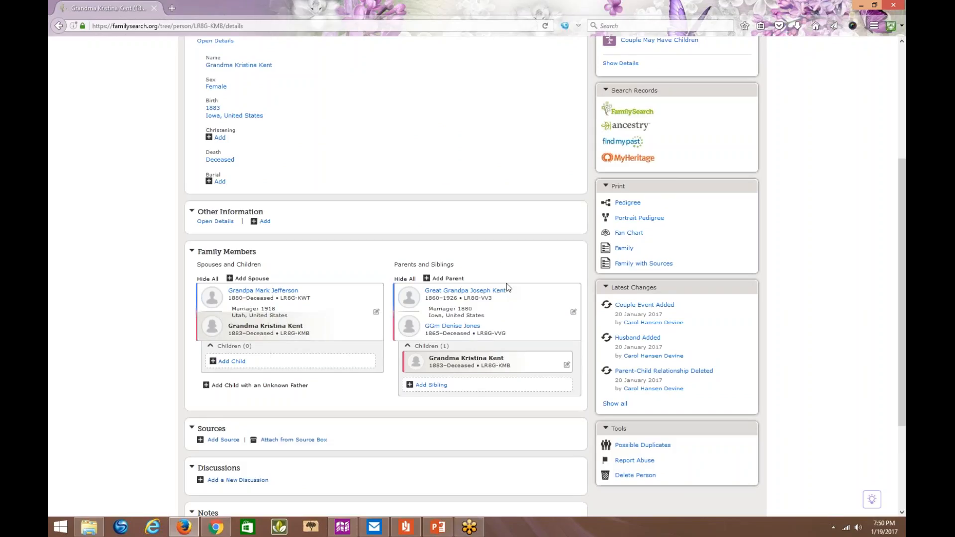
mouse_move(485, 296)
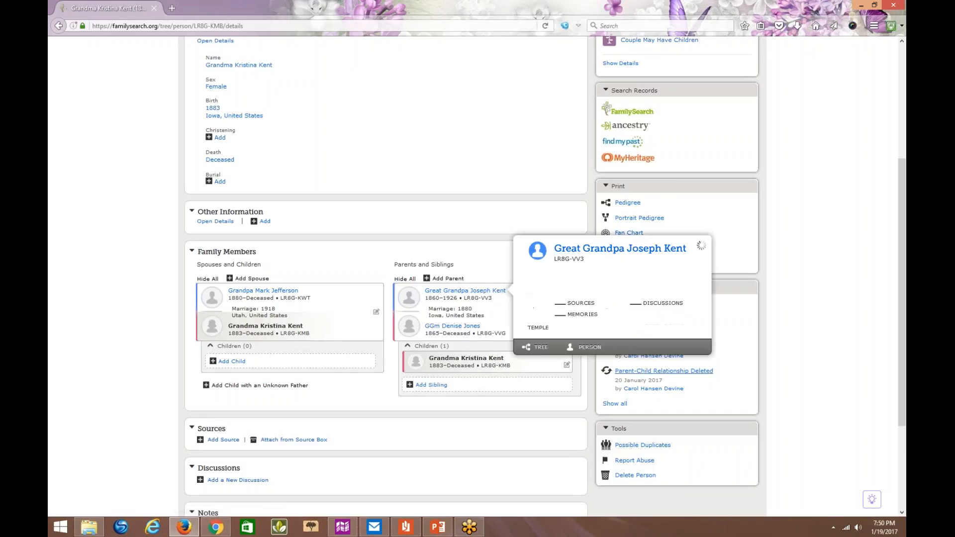
click(590, 347)
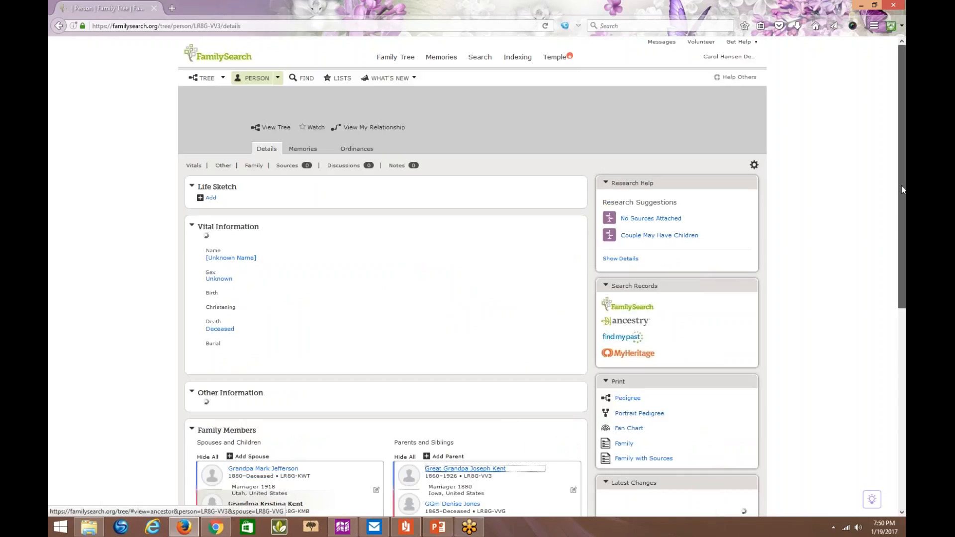
drag(903, 190, 900, 399)
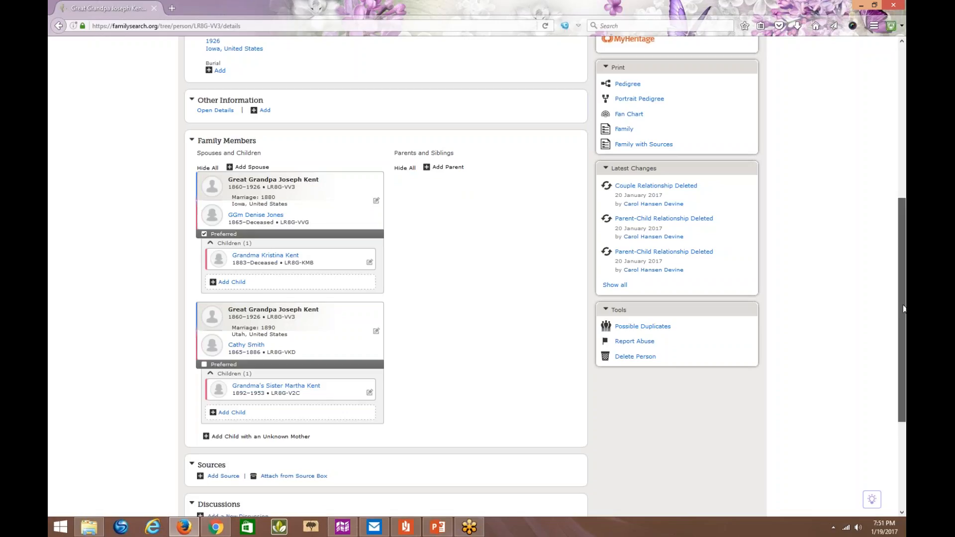
drag(904, 308, 829, 147)
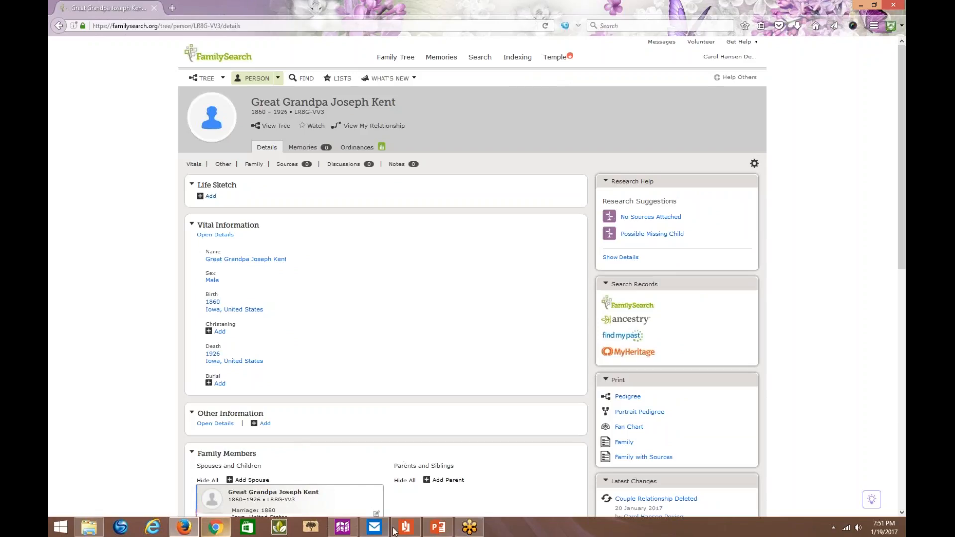
- Switch to the PowerPoint presentation "Class 8 Fix Errors in Family Data", leaving the online presentation service unused
mouse_move(355, 535)
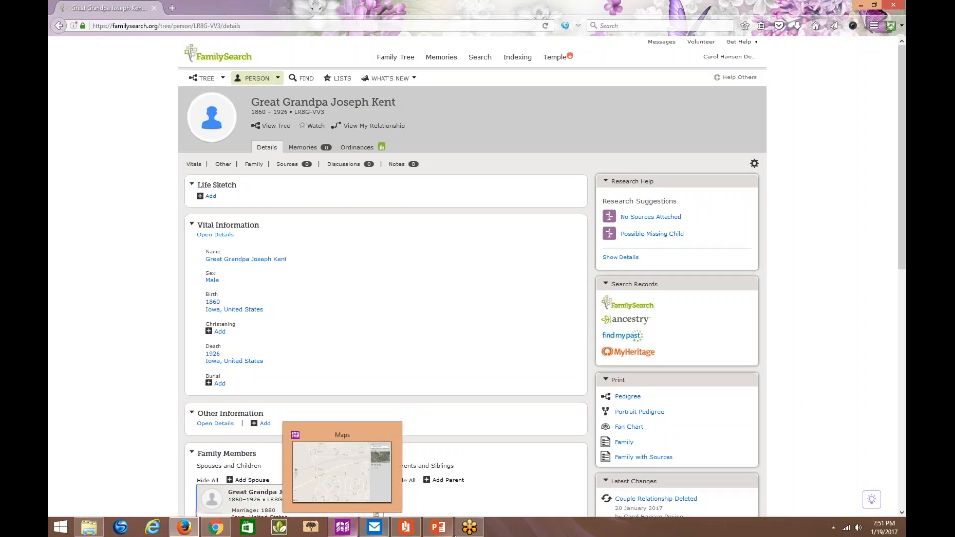
click(444, 529)
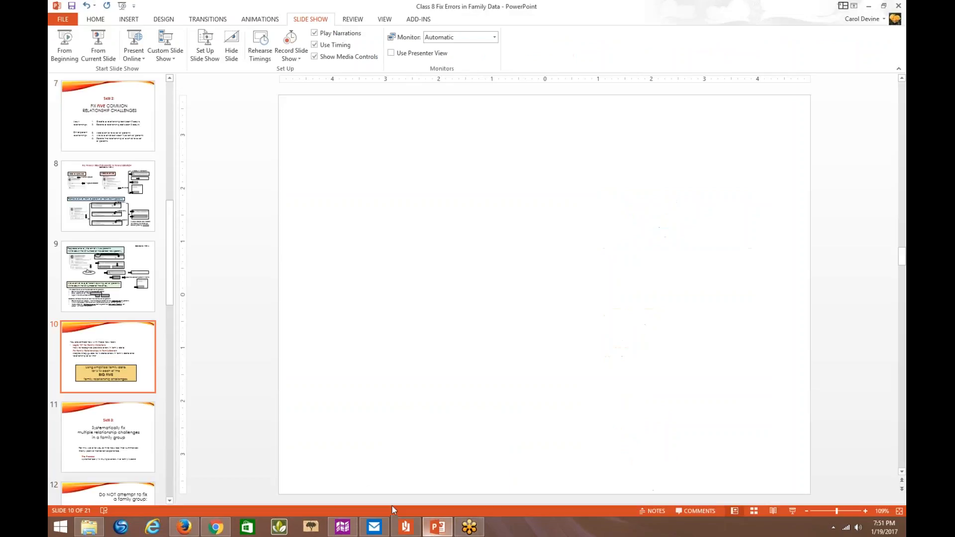
click(133, 44)
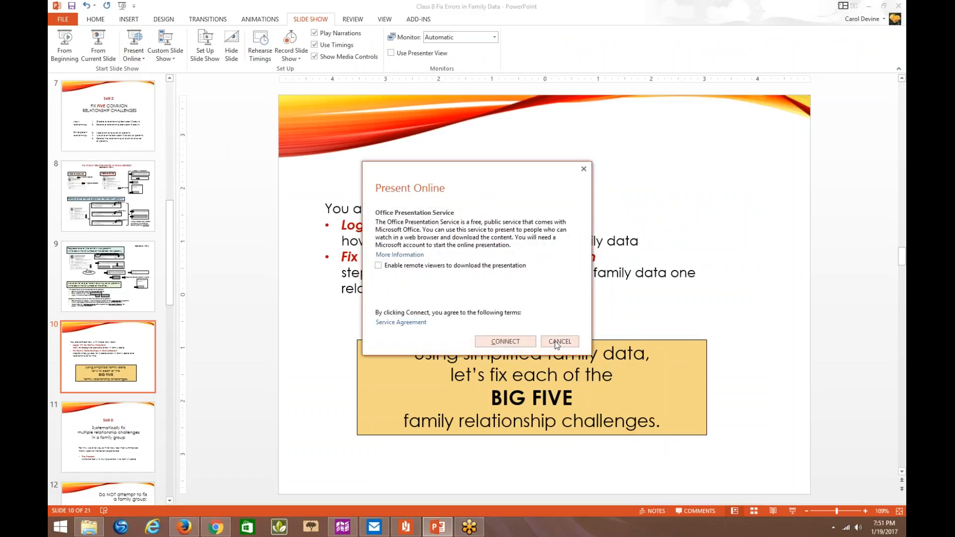
click(586, 169)
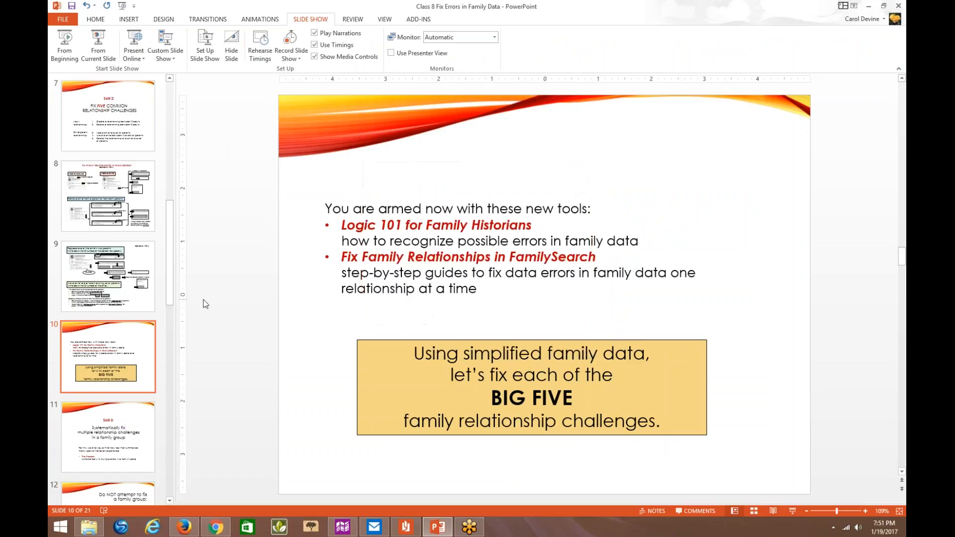